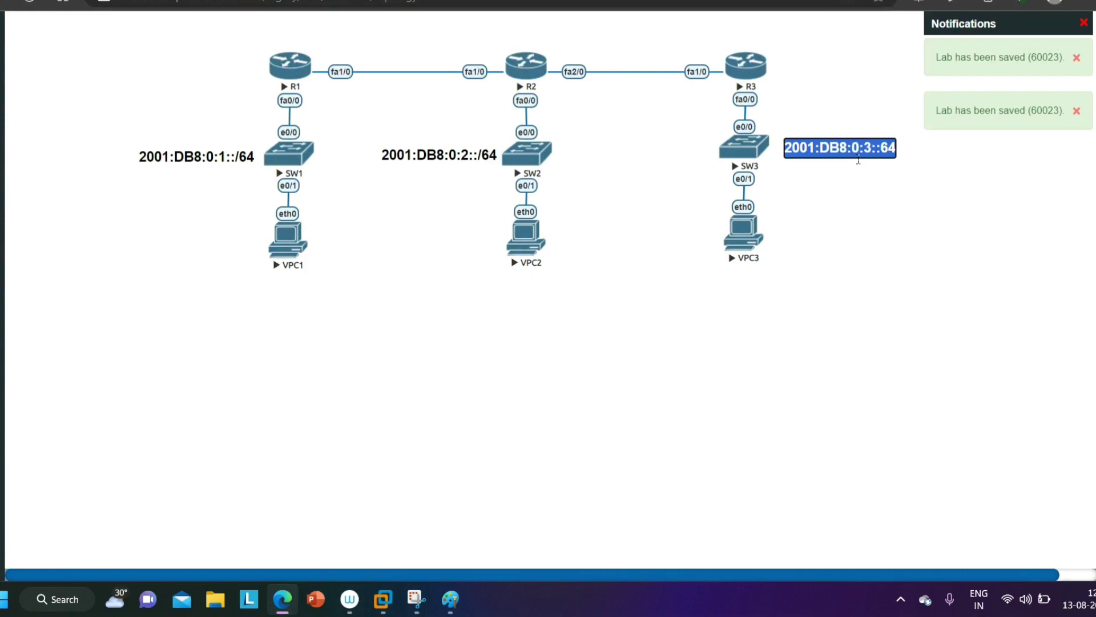
Correct the network label beside SW3 to 2001:DB8:0:3::/64 and dismiss the lab-saved notifications.
text(/)
click(1061, 132)
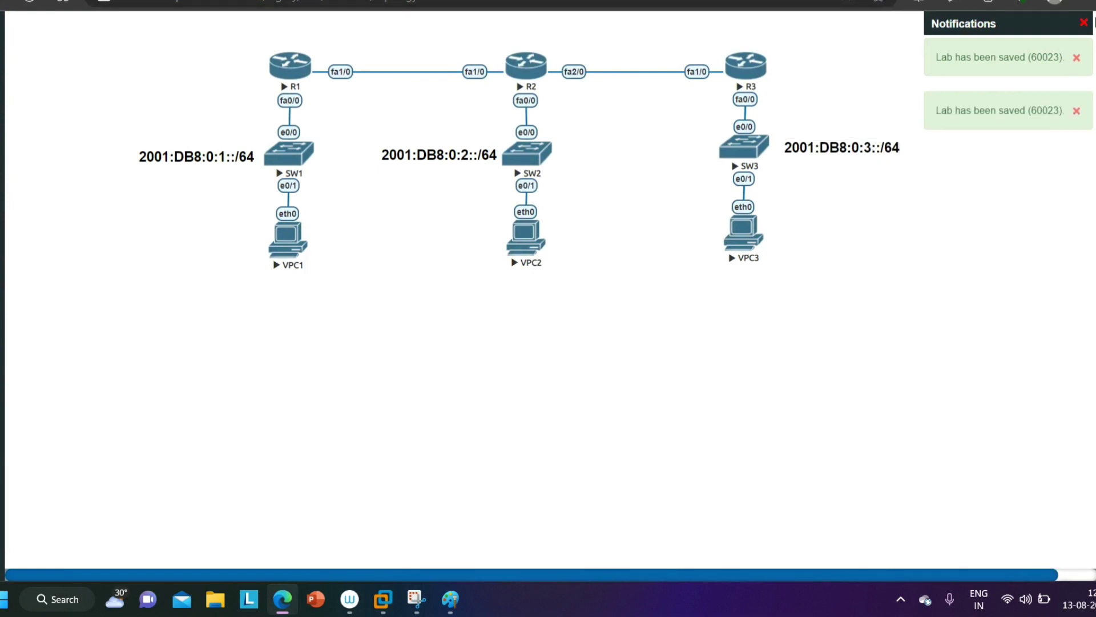
click(1090, 23)
mouse_move(17, 374)
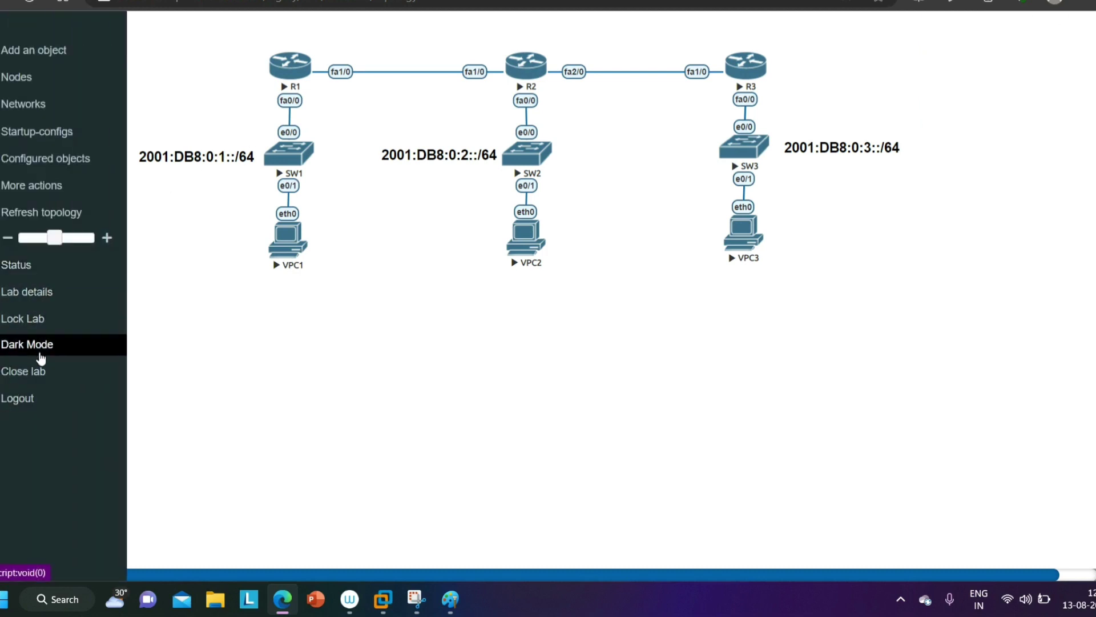
click(25, 329)
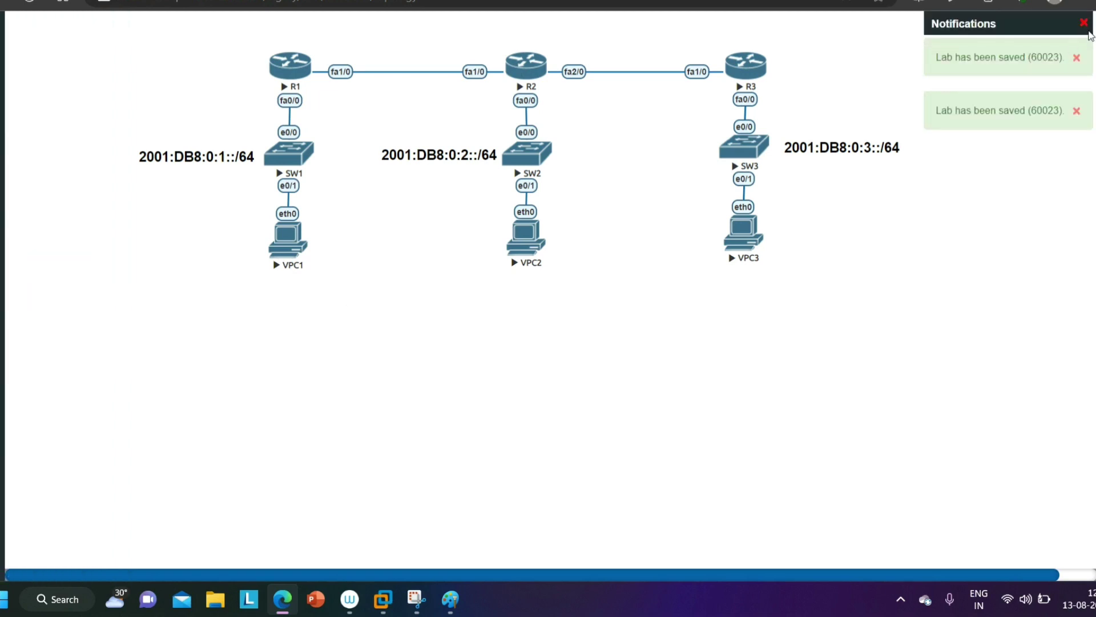
click(1086, 24)
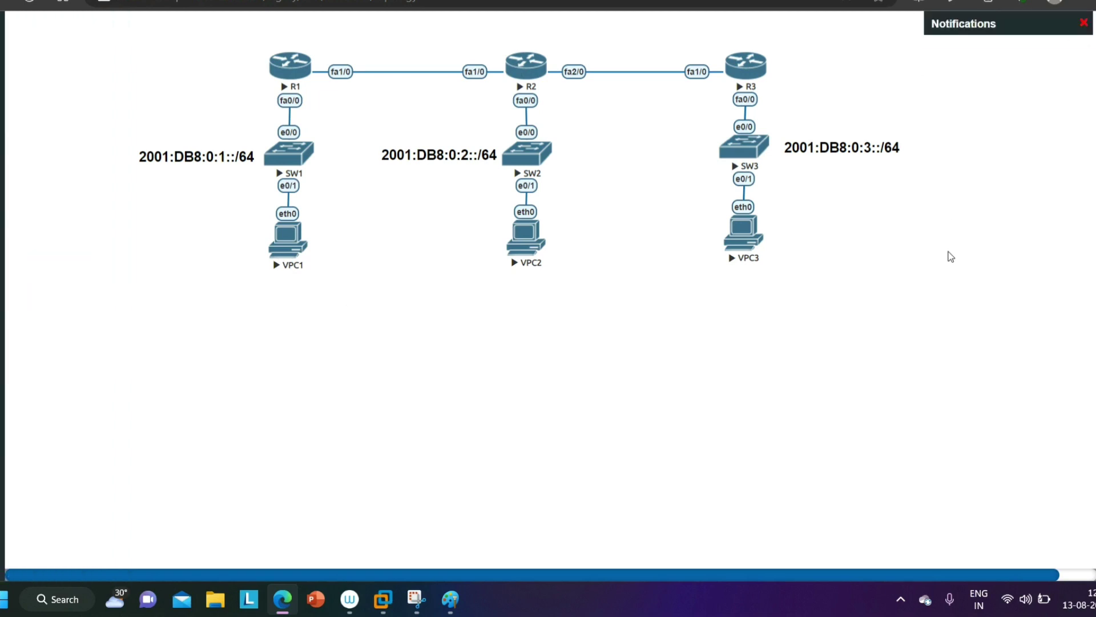
Open R1's console, place its window below the topology diagram and widen it.
click(301, 71)
click(617, 82)
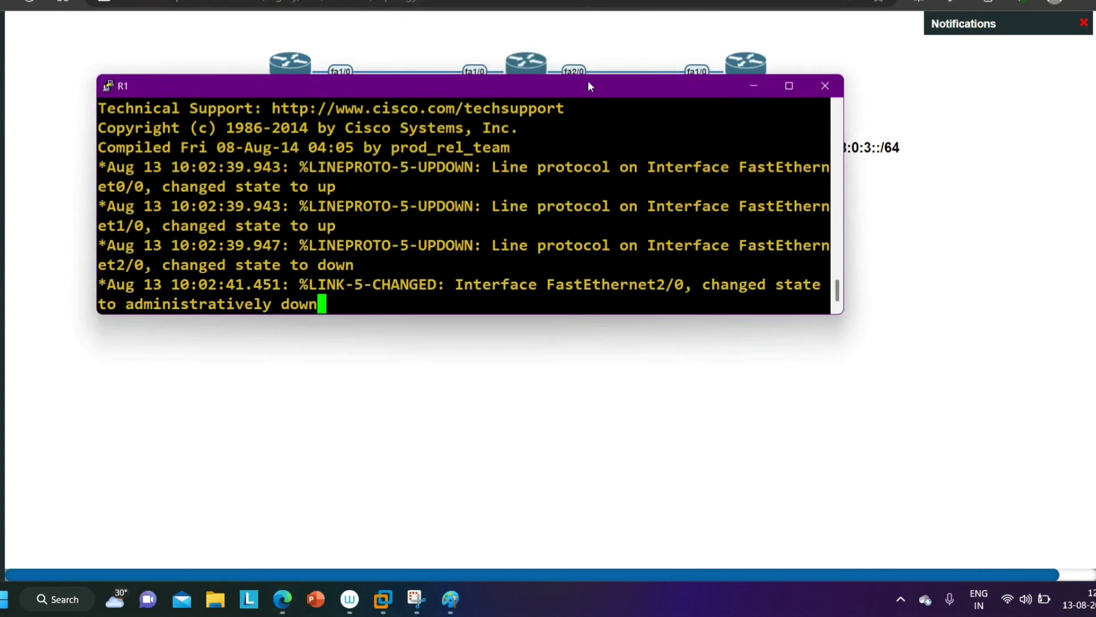
drag(479, 92, 490, 293)
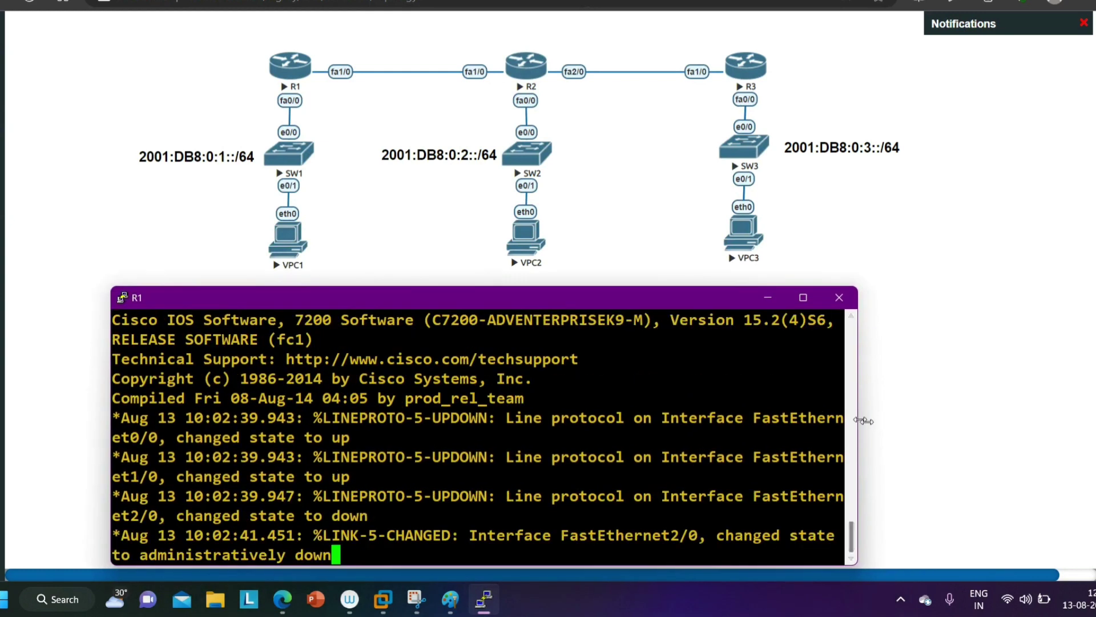
drag(864, 420, 1061, 423)
Wake up R1's command prompt and enter privileged EXEC mode.
key(Return)
key(Return)
key(Return)
key(Return)
key(Return)
key(Return)
key(Return)
key(Return)
key(Return)
key(Return)
key(Return)
key(Return)
key(Return)
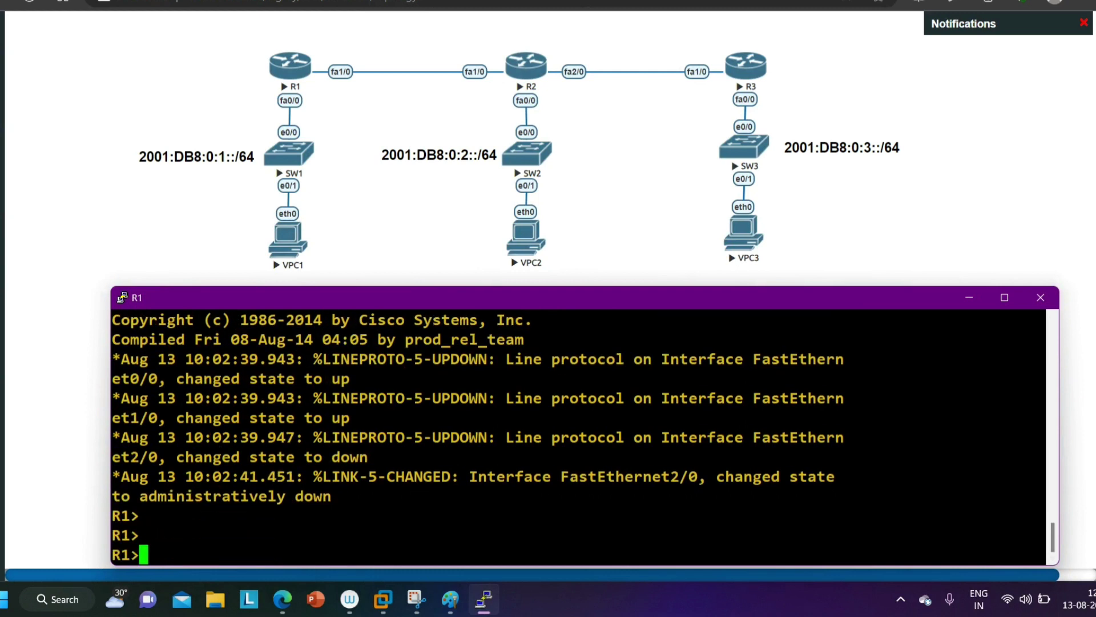
text(EN)
key(Return)
Run show ipv6 interface brief | ex UN on R1 and examine the FastEthernet0/0 and FastEthernet1/0 status and addresses.
text(SH)
key(Tab)
text(IPV)
key(Tab)
text(INT BR)
key(BackSpace)
key(BackSpace)
key(BackSpace)
key(BackSpace)
key(BackSpace)
text(NT)
key(Tab)
text(BR)
key(Tab)
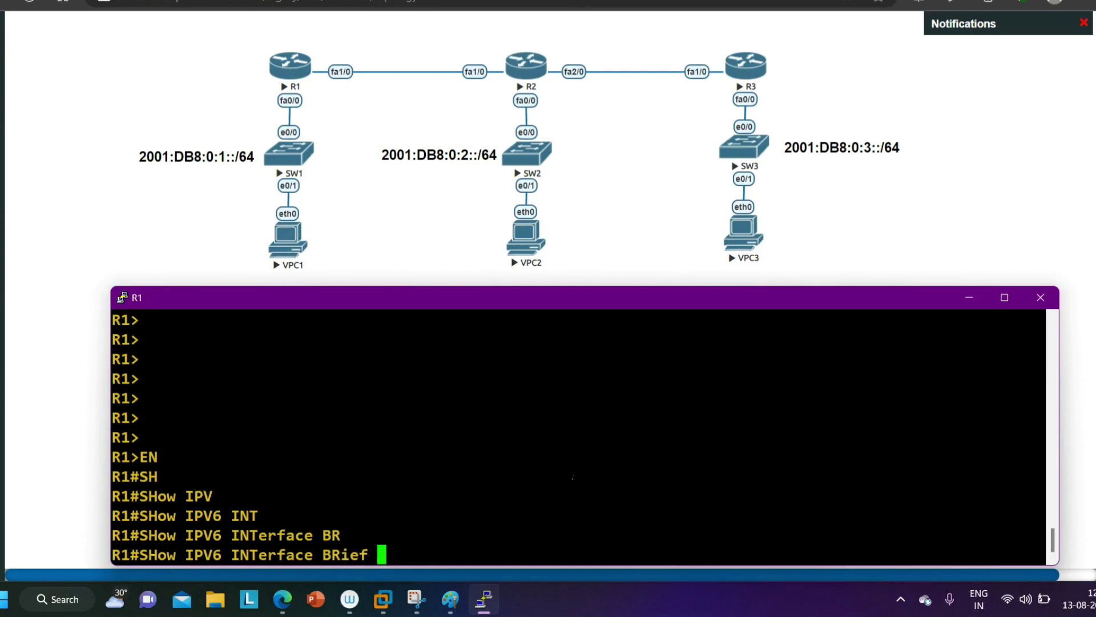
text(| EX UN)
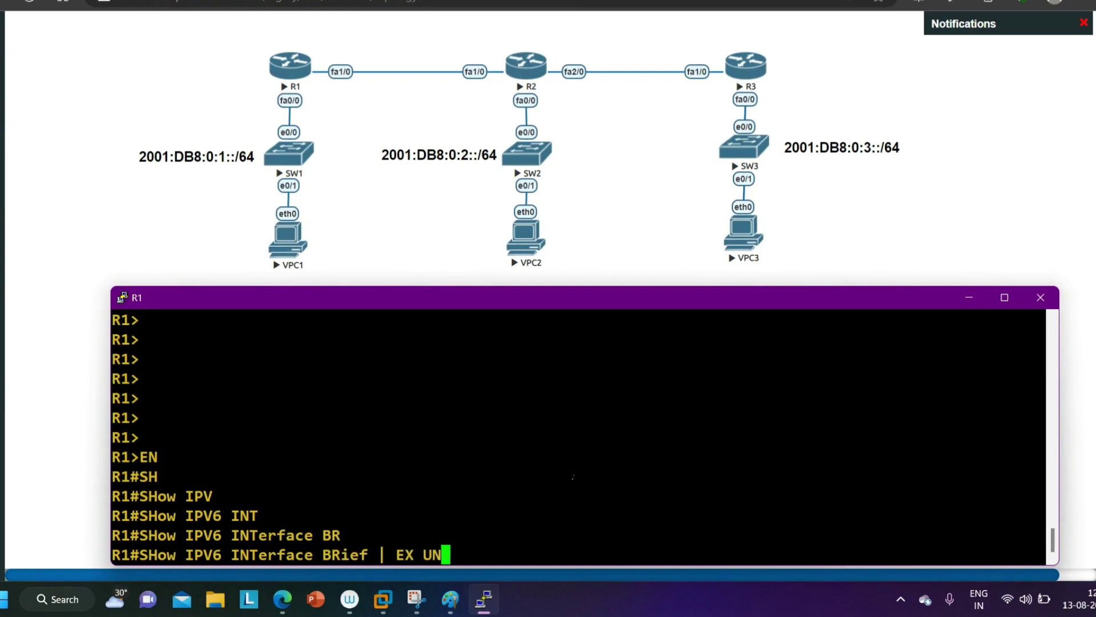
key(Return)
key(Caps_Lock)
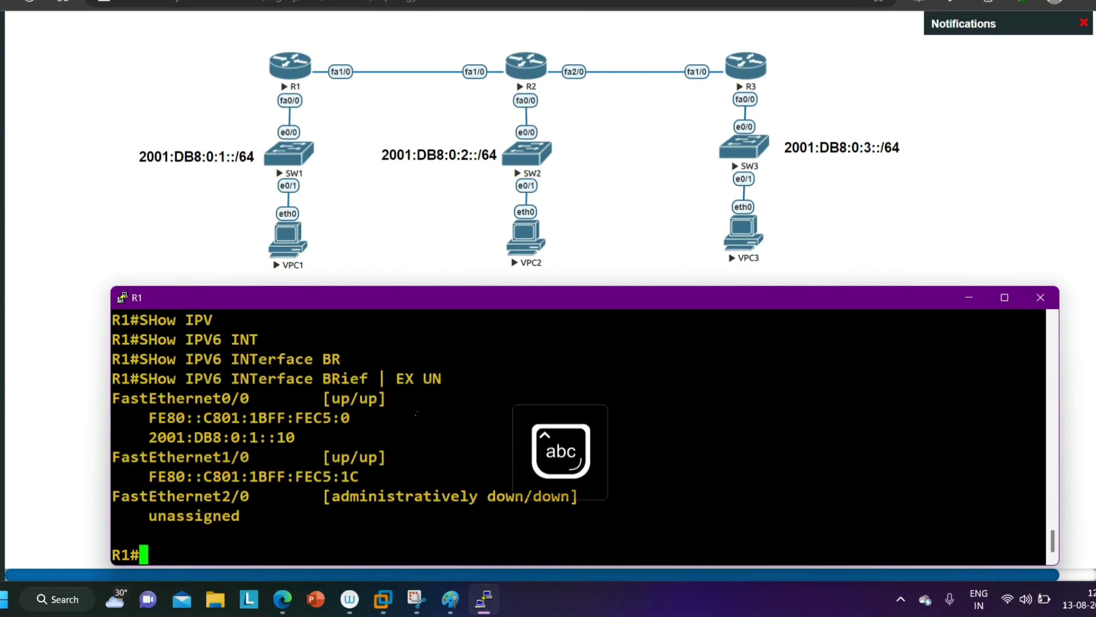
drag(132, 401, 416, 401)
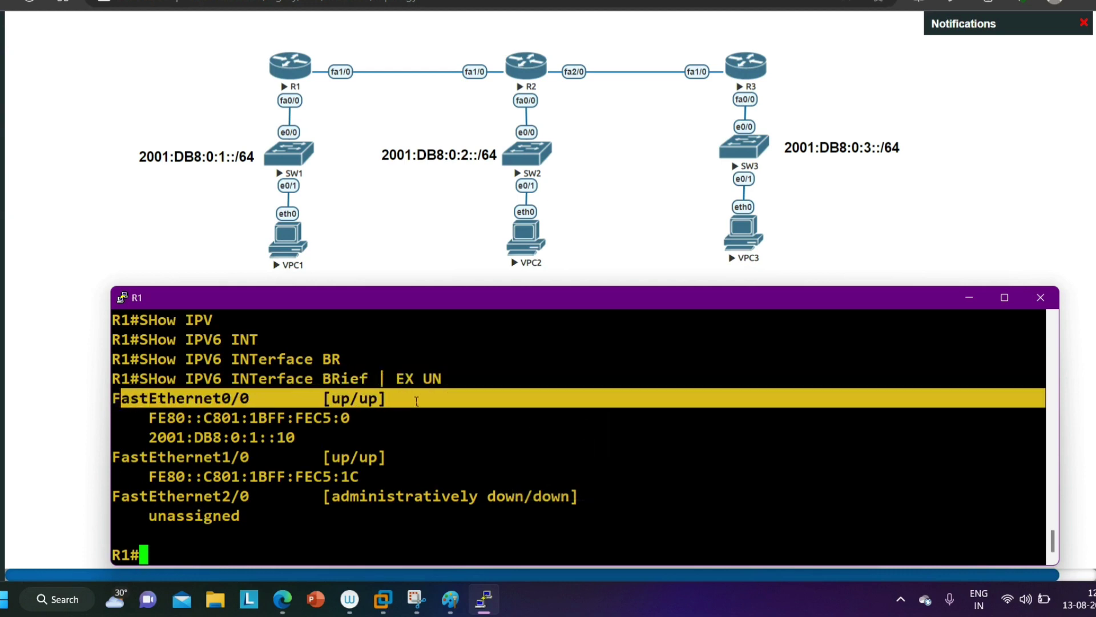
drag(123, 437, 194, 438)
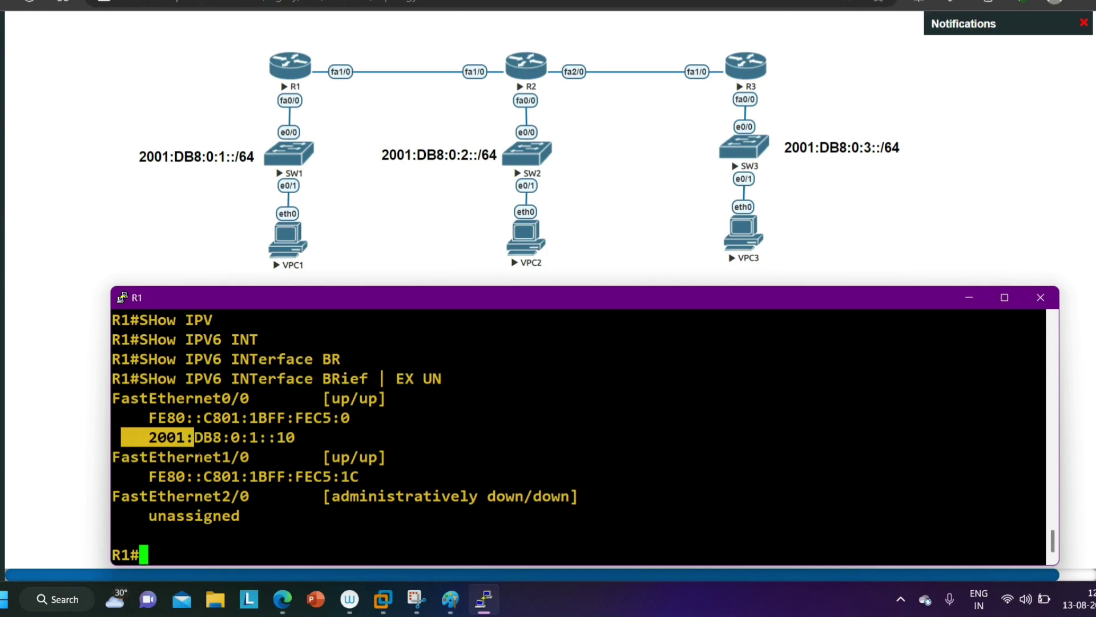
drag(195, 450, 314, 449)
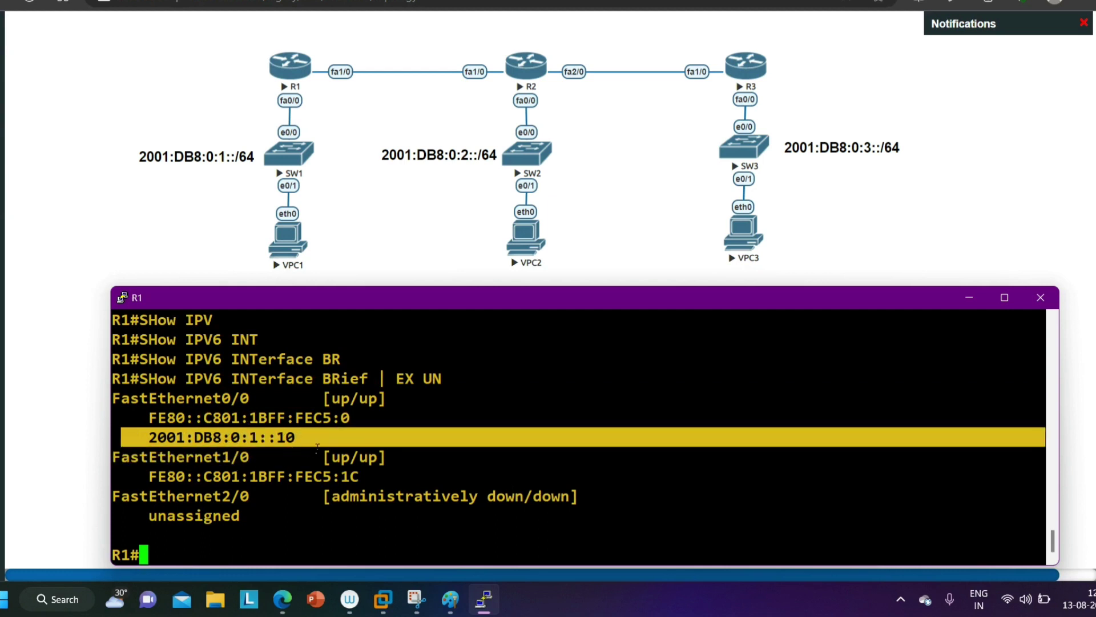
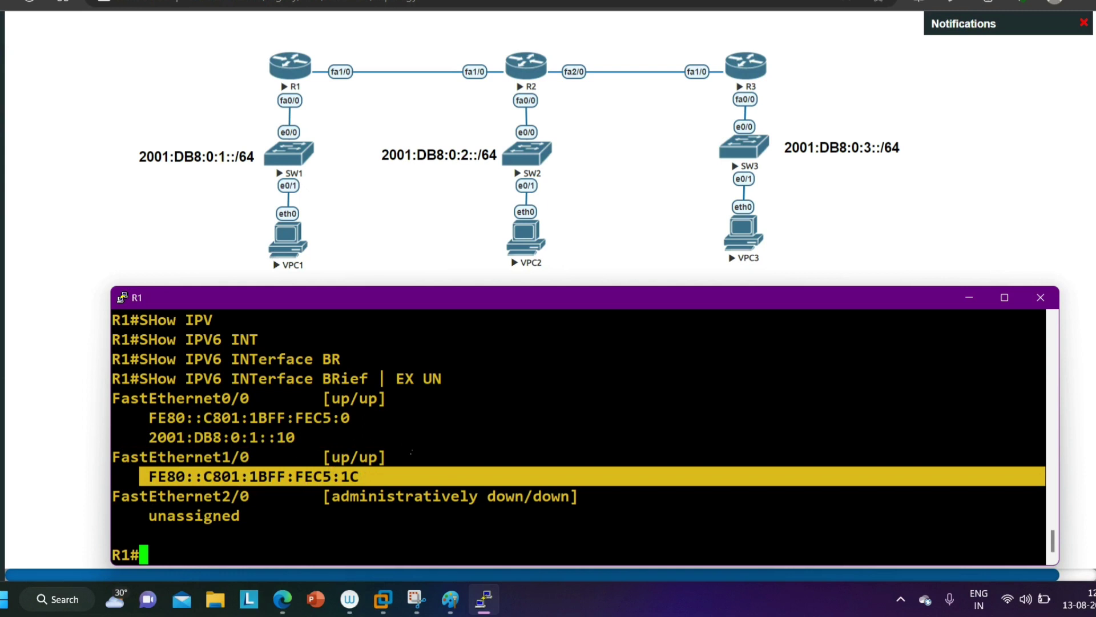
Run show ipv6 protocols on R1 to check which IPv6 routing protocols are active.
key(Return)
text(sh)
key(Tab)
text(uip)
key(BackSpace)
key(BackSpace)
key(BackSpace)
text(ipv)
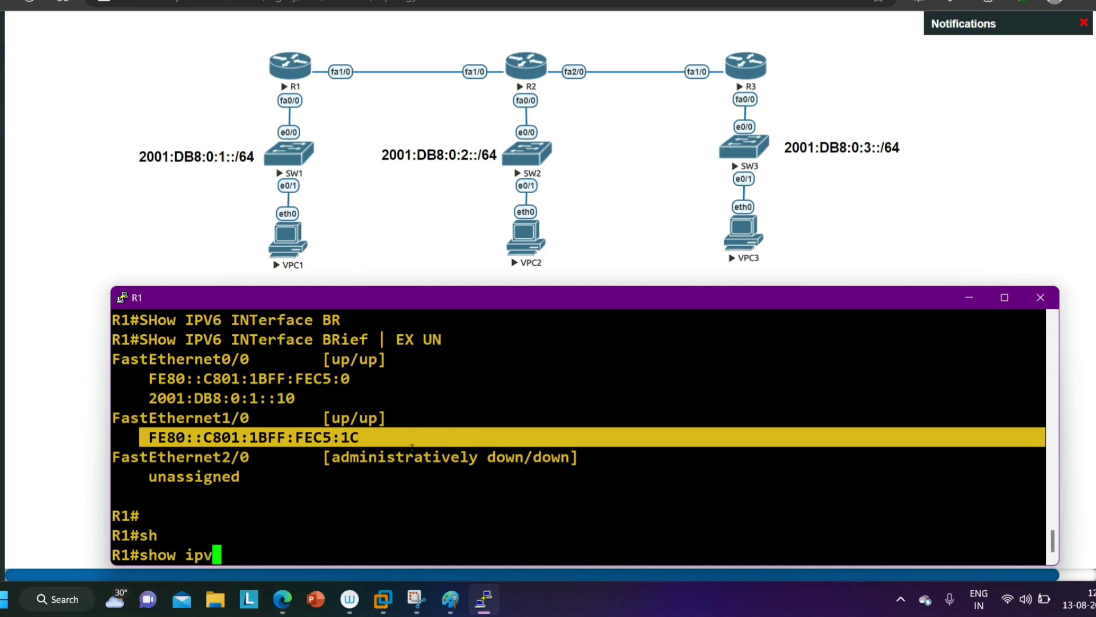
key(Tab)
text(pro)
key(Tab)
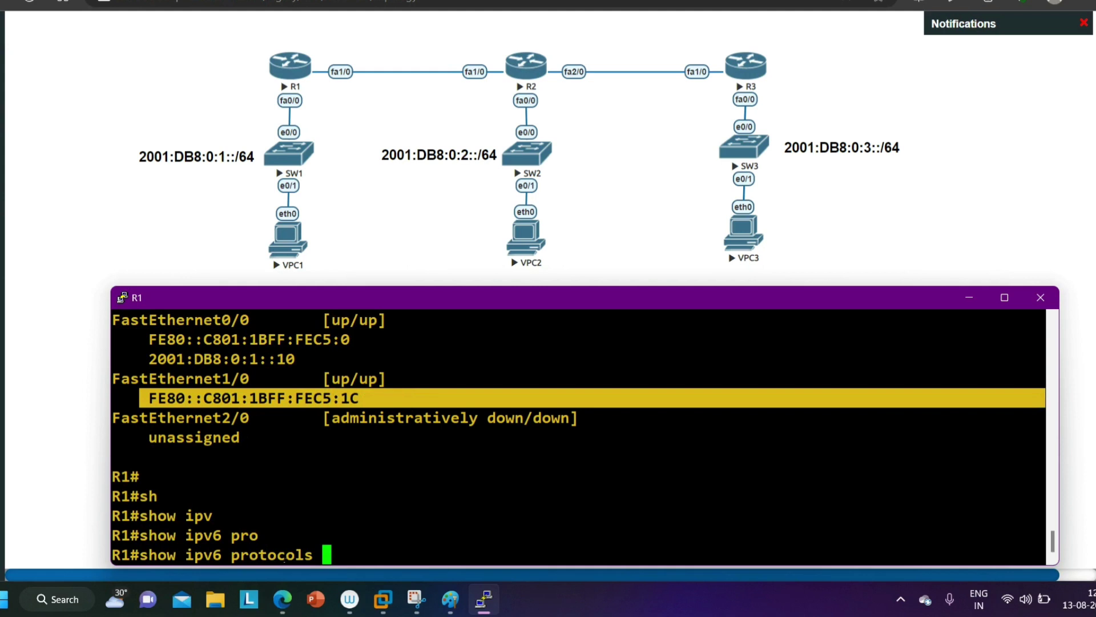
key(Return)
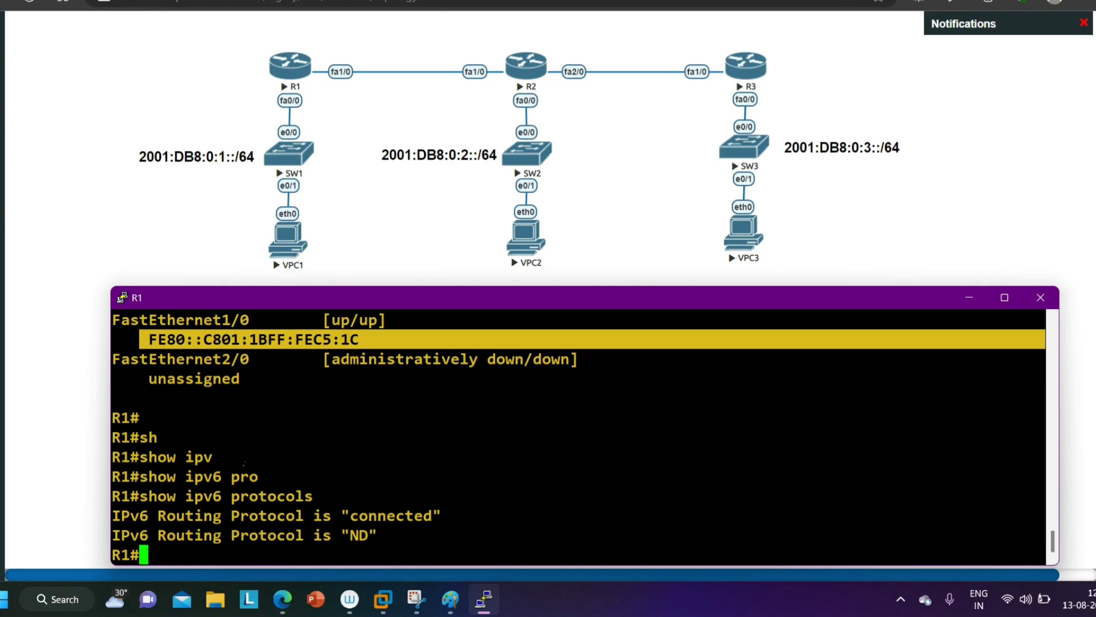
Push the old output off R1's console with blank prompt lines and minimize its window.
key(Return)
key(Return)
key(Return)
key(Return)
key(Return)
key(Return)
key(Return)
key(Return)
key(Return)
key(Return)
key(Return)
key(Return)
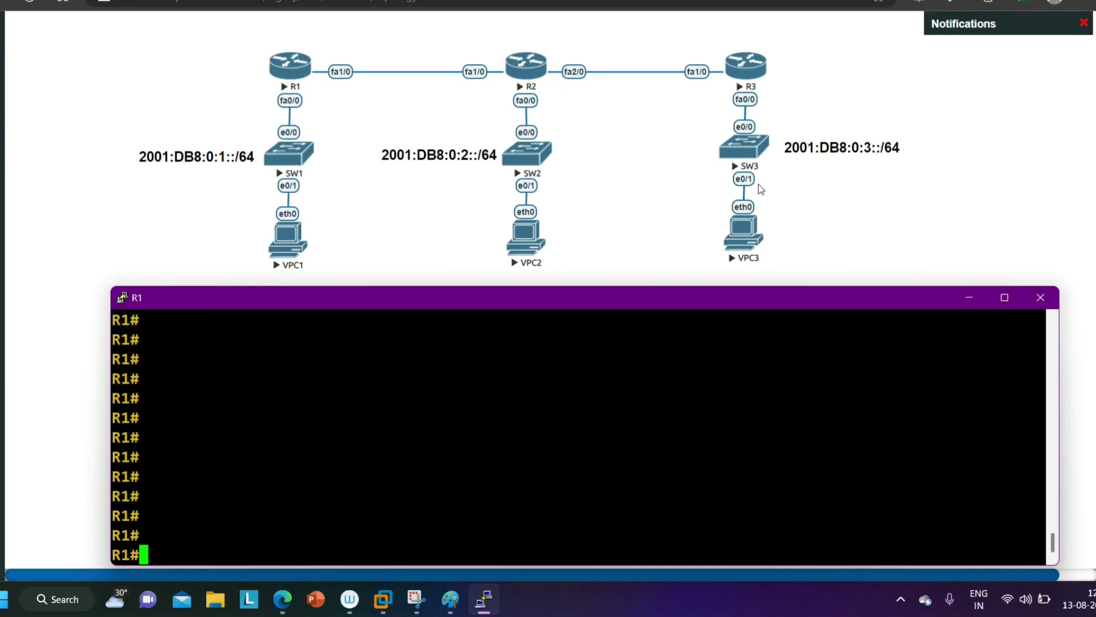
click(969, 297)
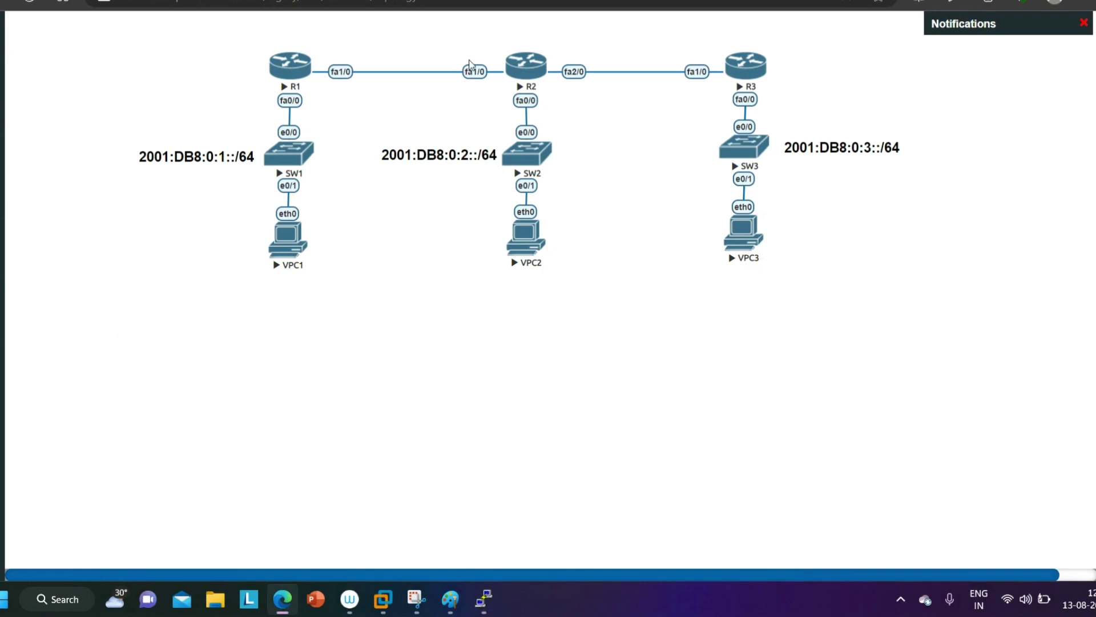
Open R2's console, move its window below the topology diagram and widen it.
click(521, 65)
click(614, 80)
drag(400, 103, 361, 279)
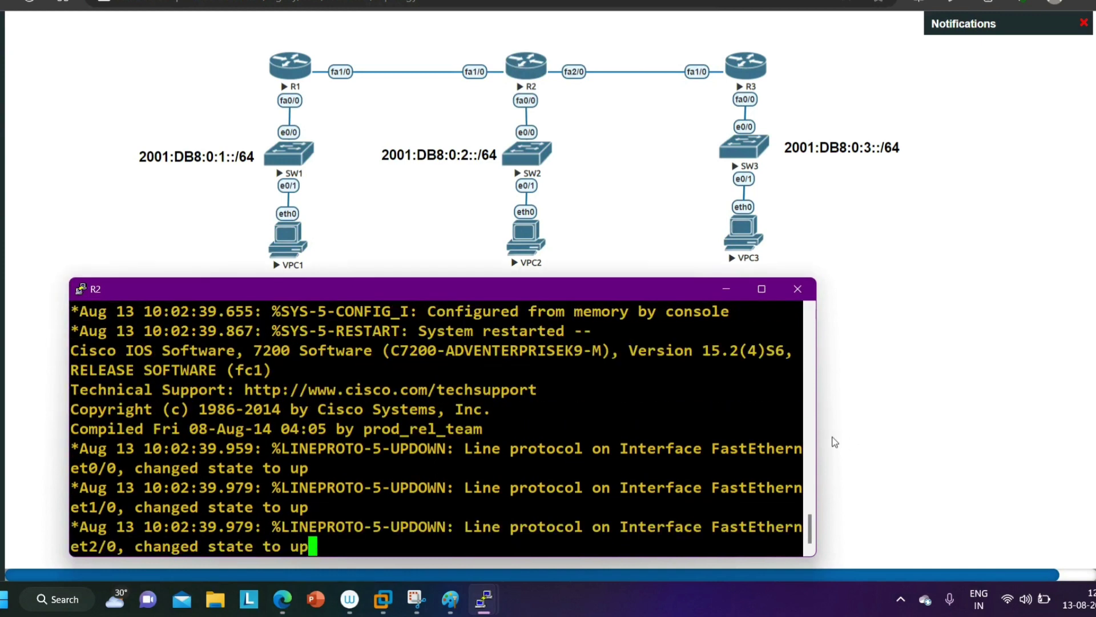
drag(816, 439, 963, 431)
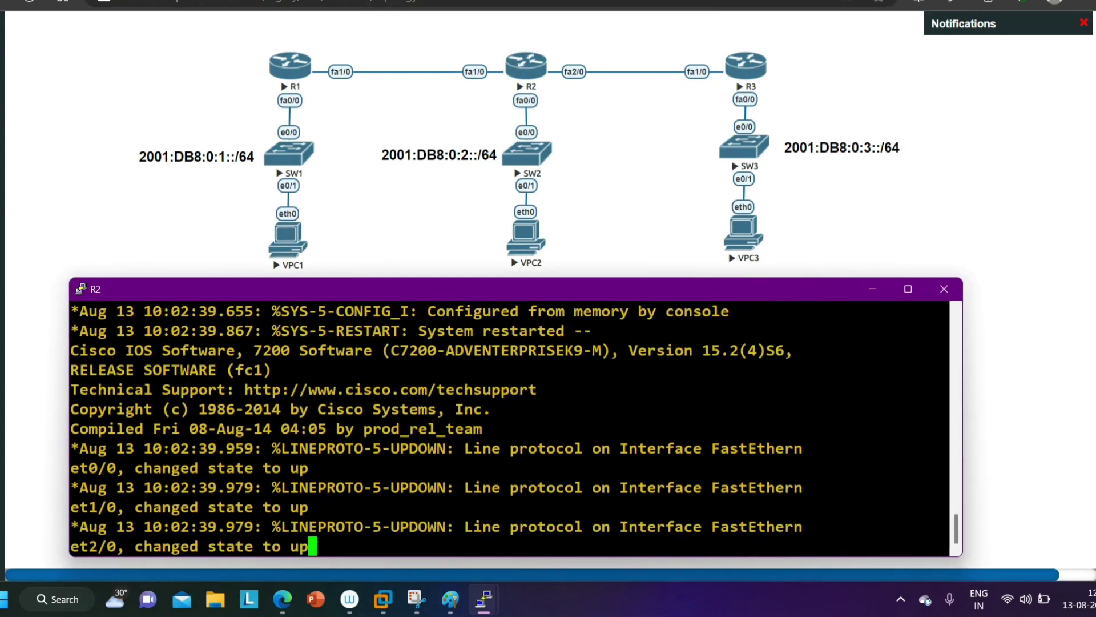
Wake up R2's command prompt and enter privileged EXEC mode.
key(Return)
key(Return)
key(Return)
key(Return)
key(Return)
key(Return)
key(Return)
text(en)
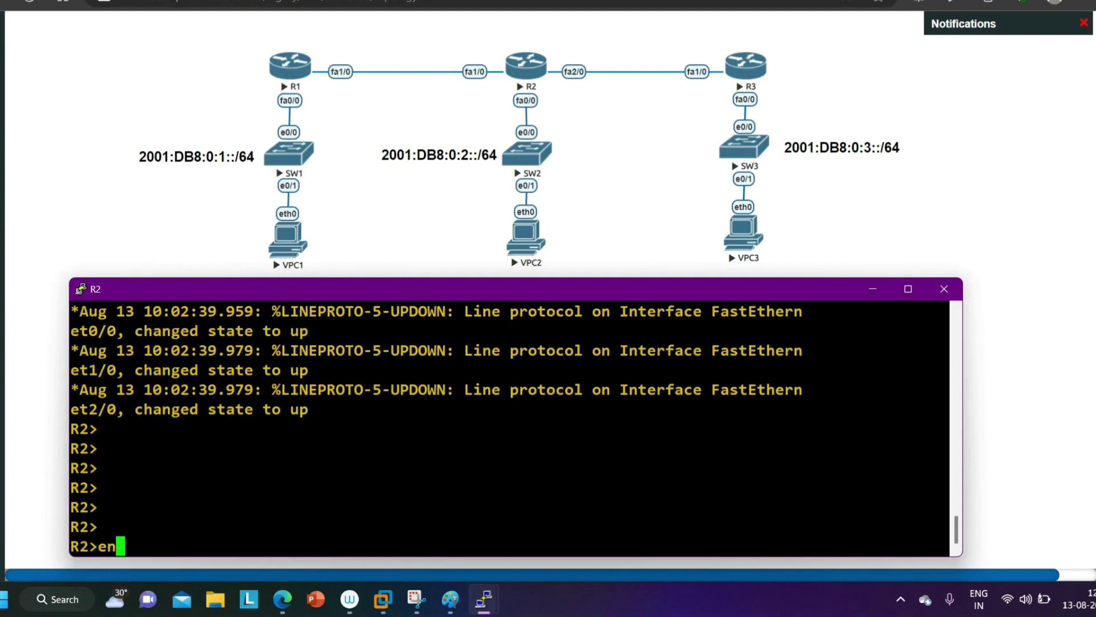
key(Return)
key(Return)
Run show ipv6 int br | ex un on R2 and examine the addresses of its three FastEthernet interfaces.
text(sh)
key(Tab)
text(ipv)
key(Tab)
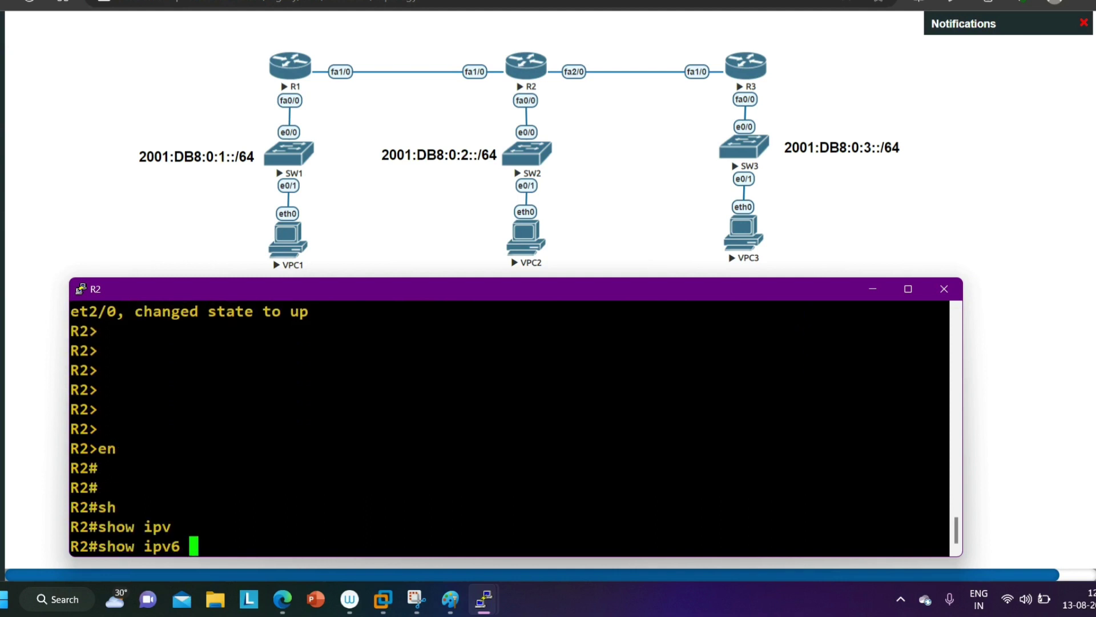
text(int br )
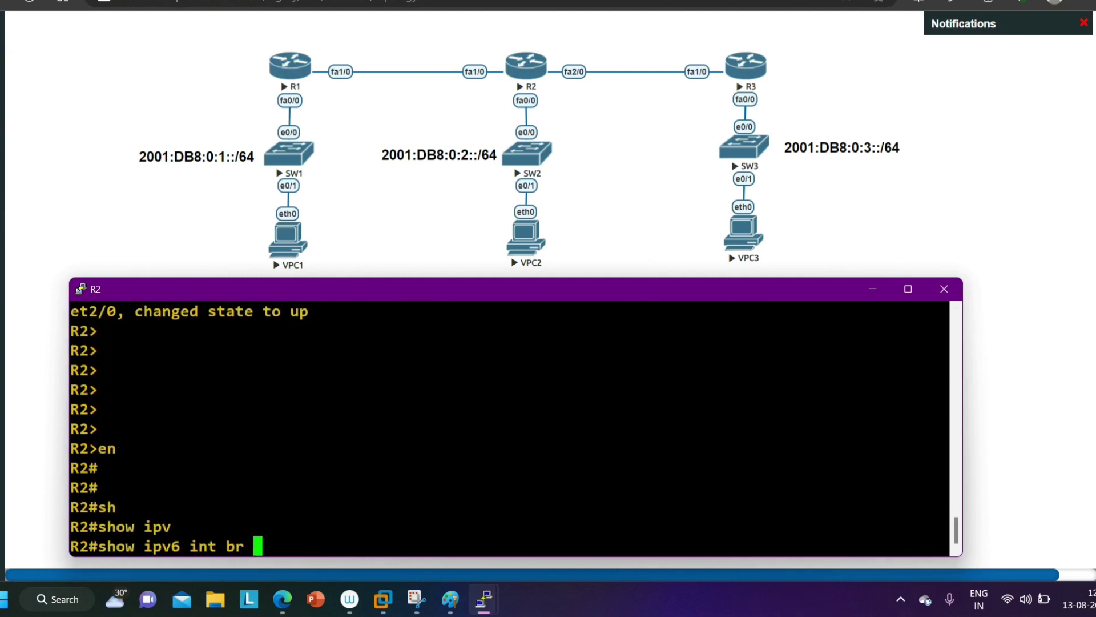
text(| ex un)
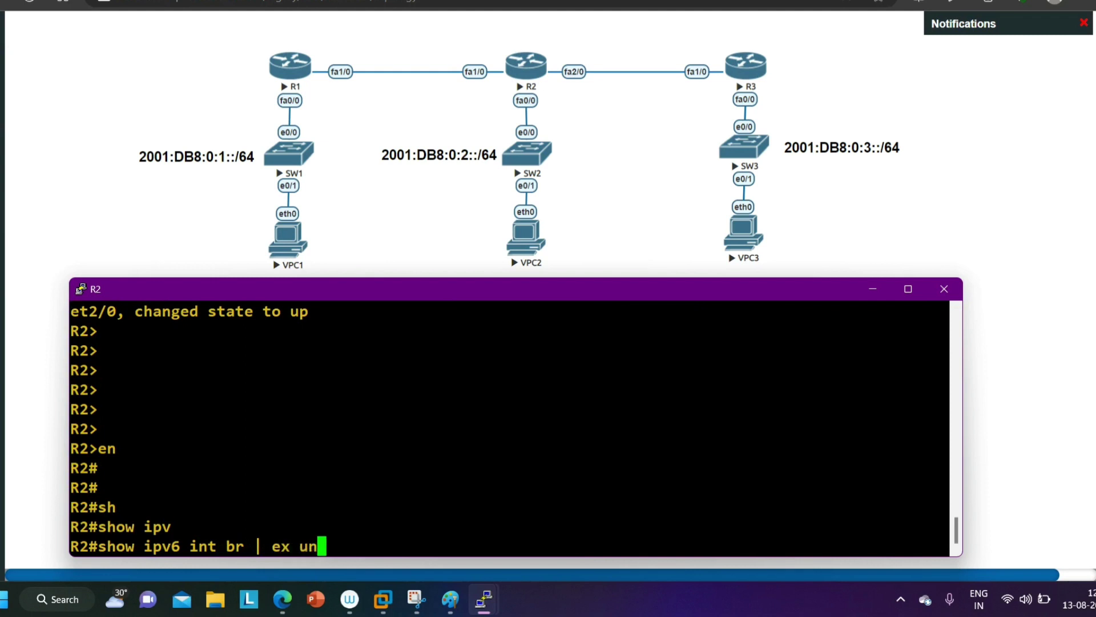
key(Return)
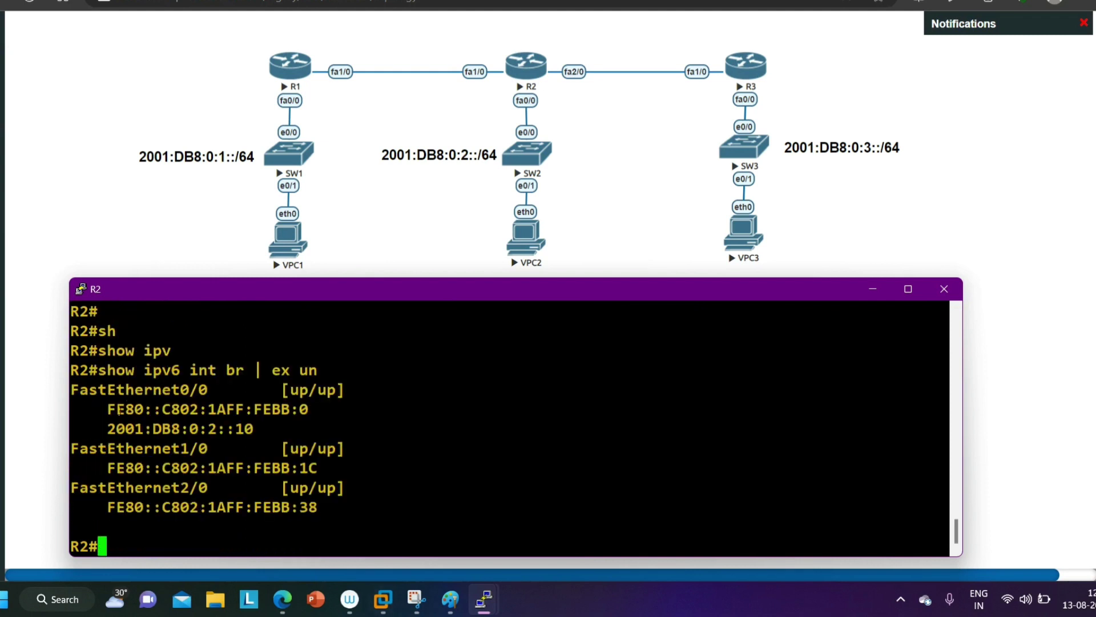
drag(88, 390, 346, 390)
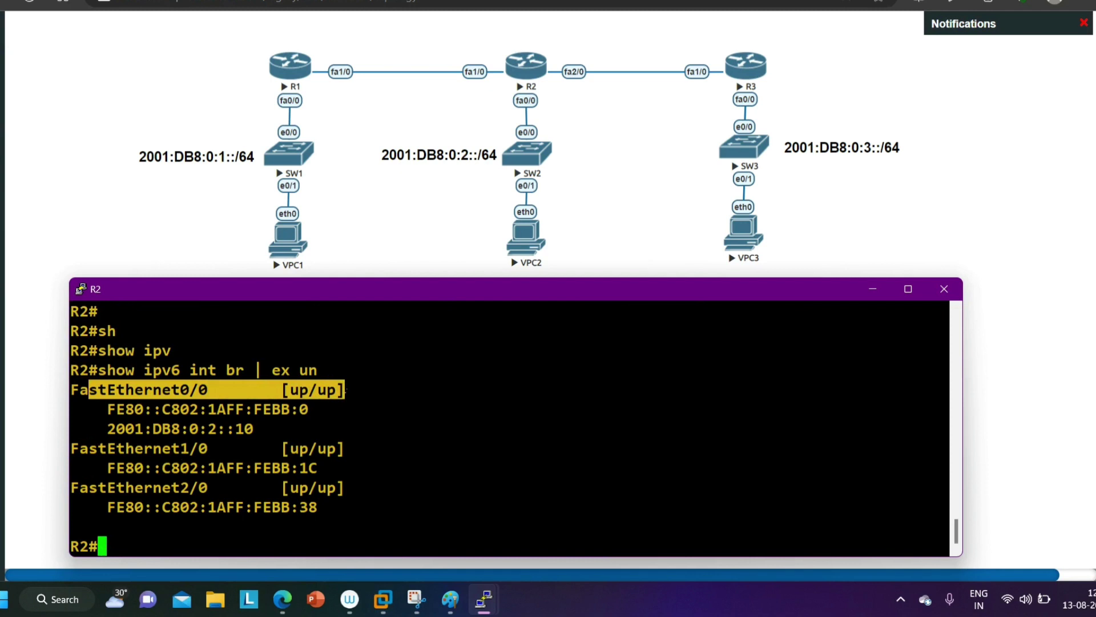
drag(102, 429, 270, 432)
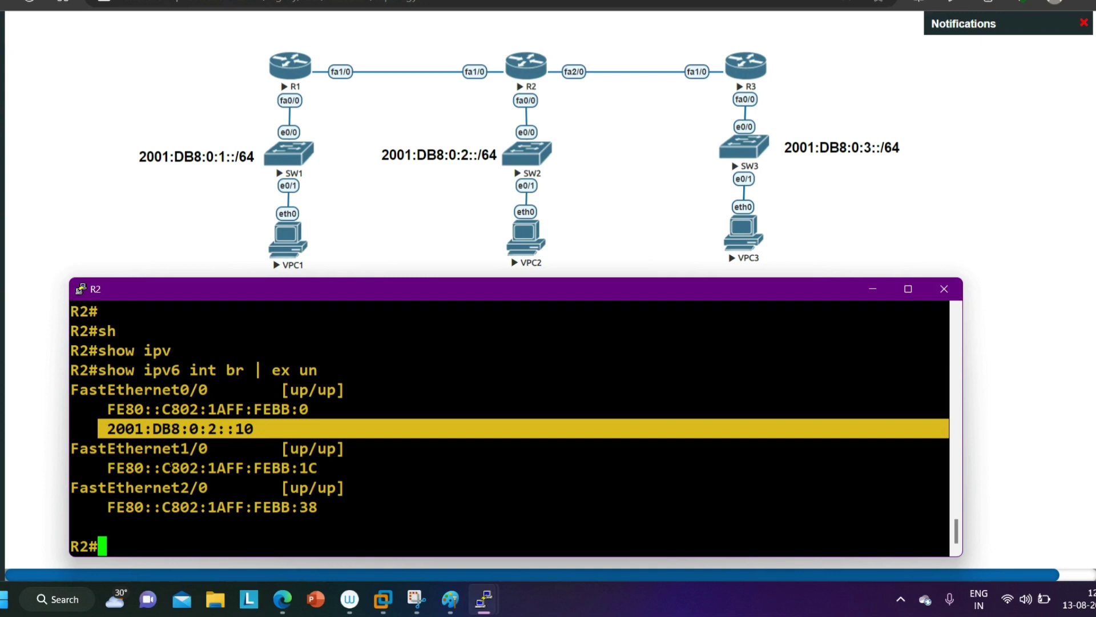
drag(89, 468, 354, 473)
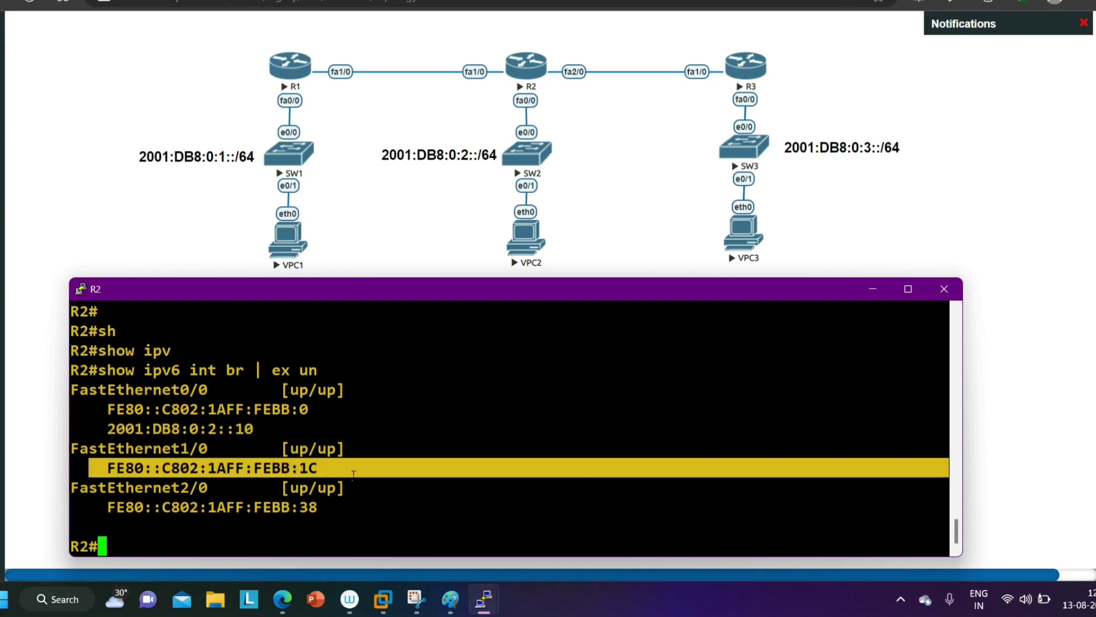
drag(97, 507, 349, 510)
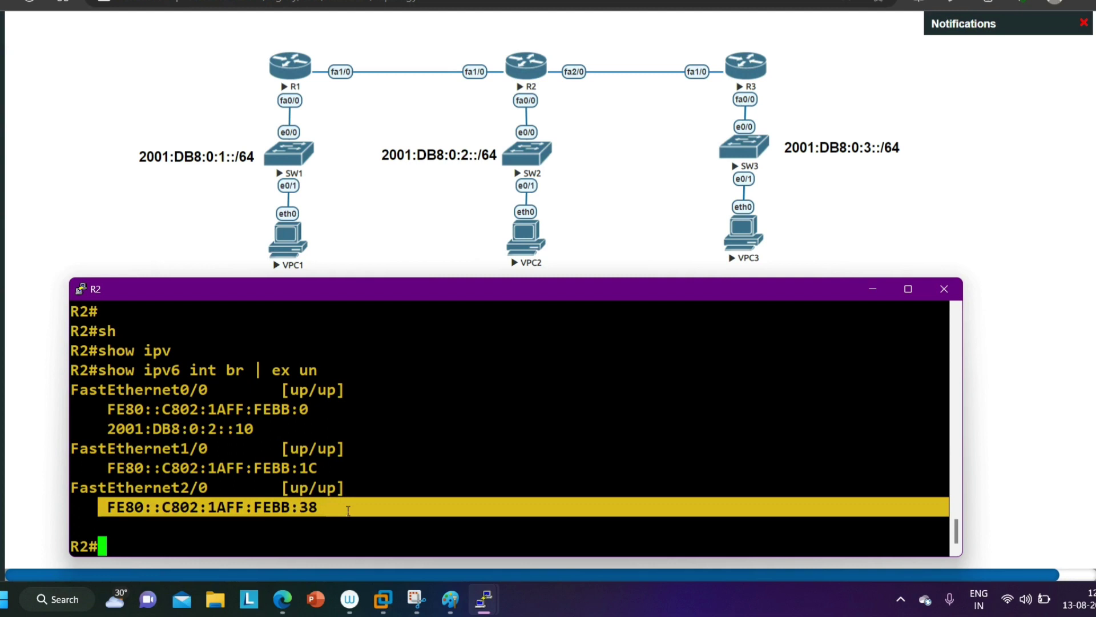
Show the running configuration of R2's interface f1/0 and examine its IPv6 setting.
text(sh)
key(Tab)
text(run int f1/0)
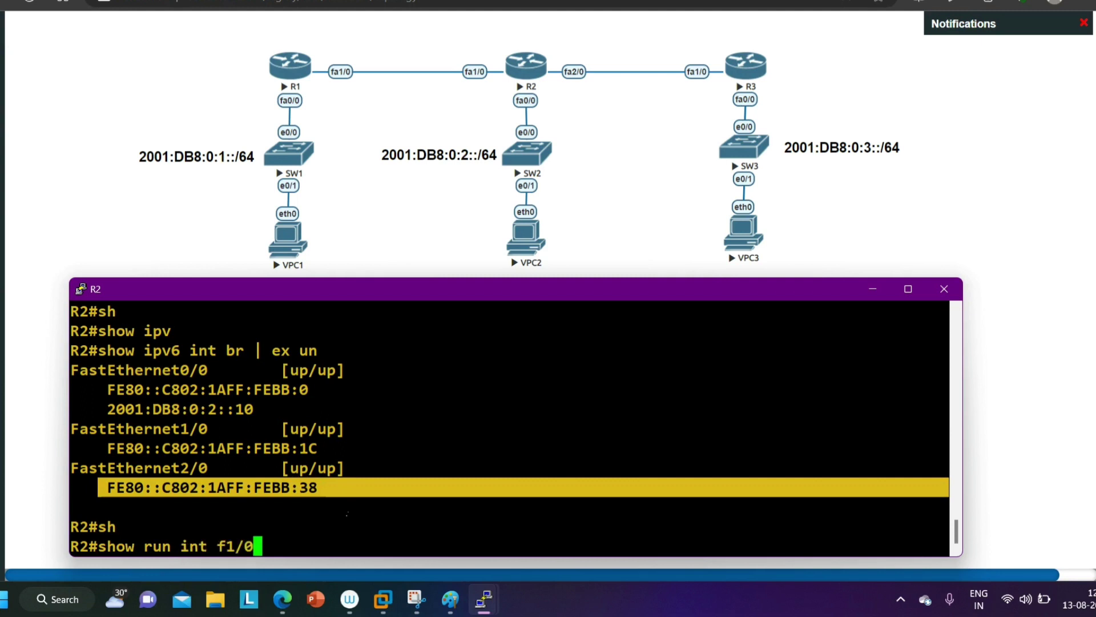
key(Return)
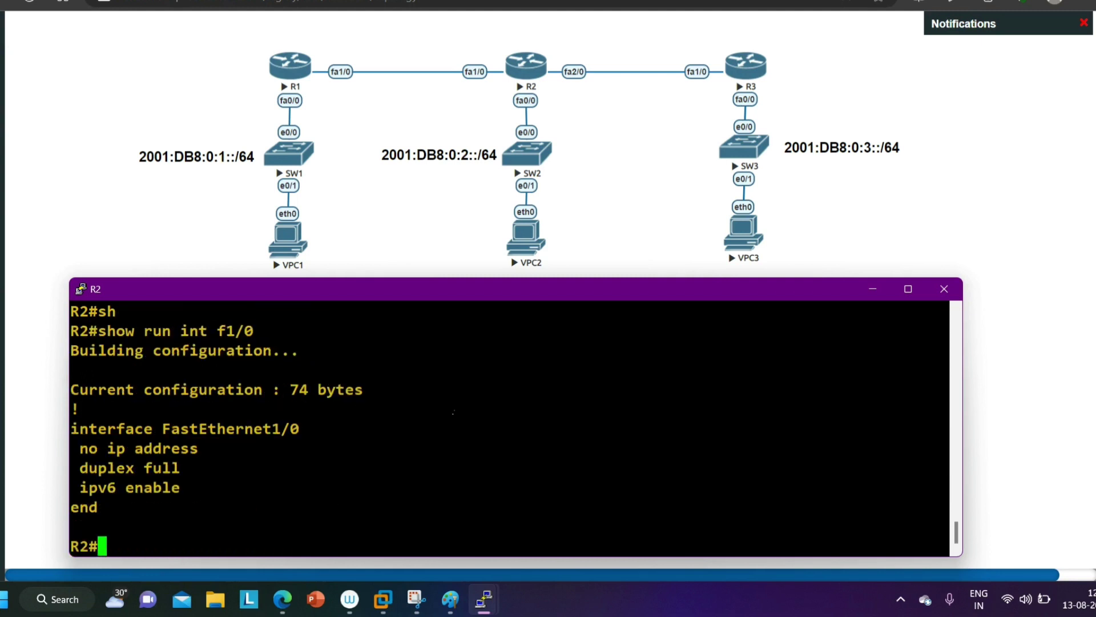
drag(72, 489, 197, 491)
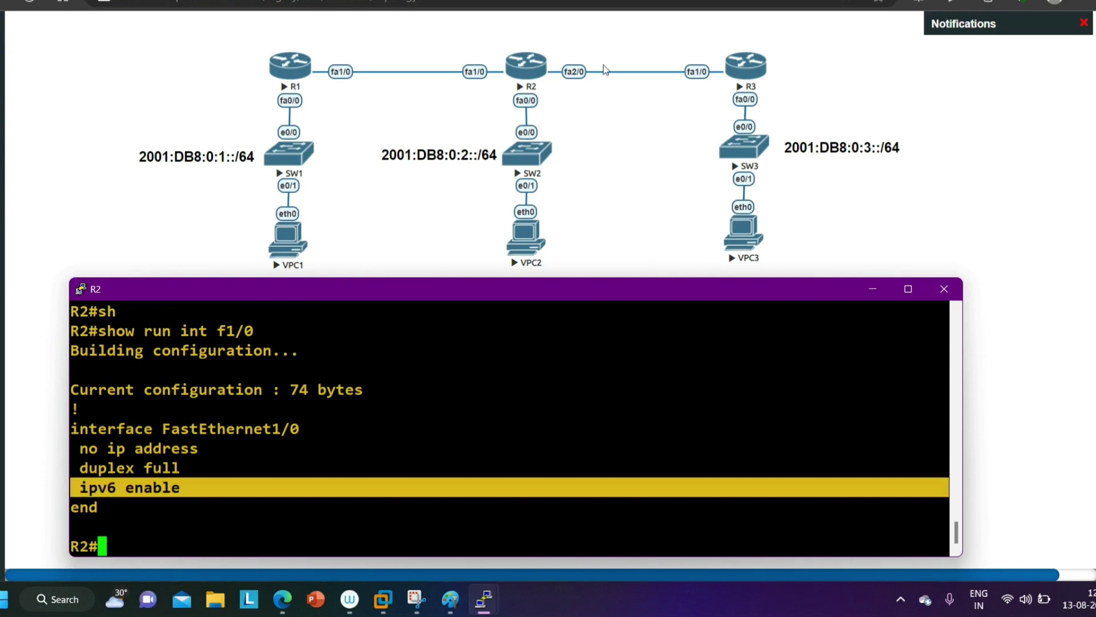
Push the old output off R2's console with blank prompt lines and minimize its window.
key(Return)
key(Return)
key(Return)
key(Return)
key(Return)
key(Return)
key(Return)
key(Return)
key(Return)
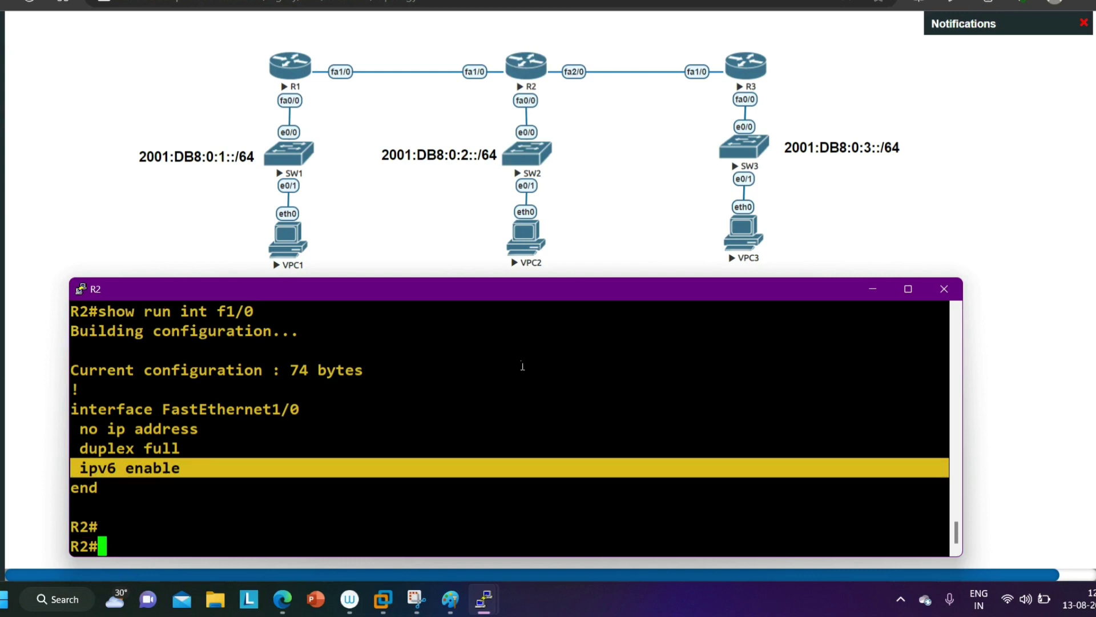
key(Return)
key(Return)
click(874, 289)
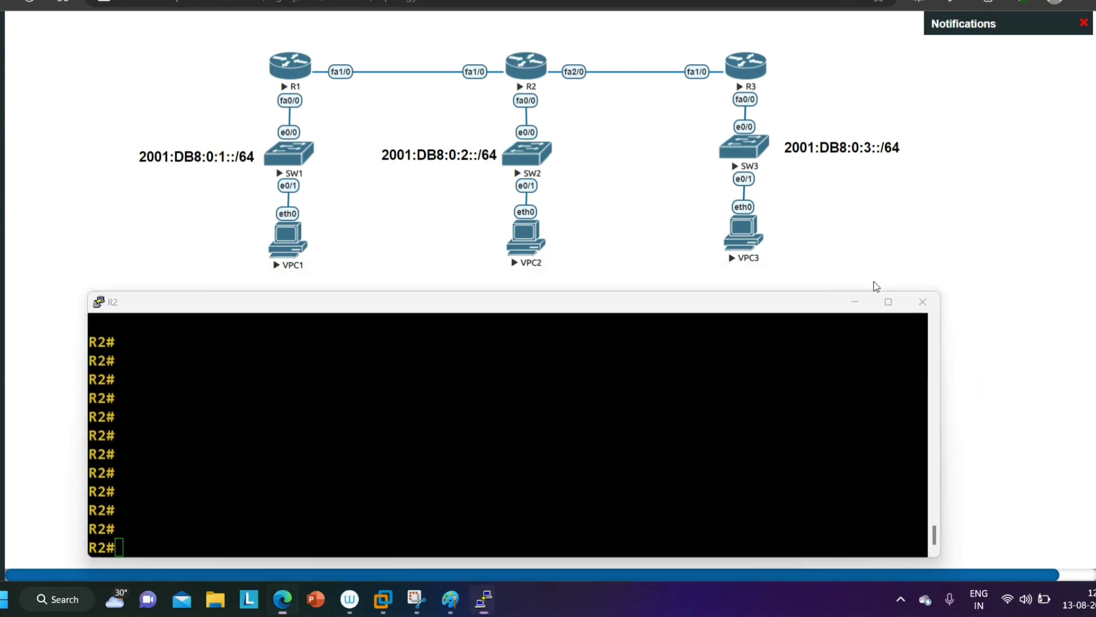
Open R3's console from the topology and arrange its window as a wide area below the routers.
click(749, 67)
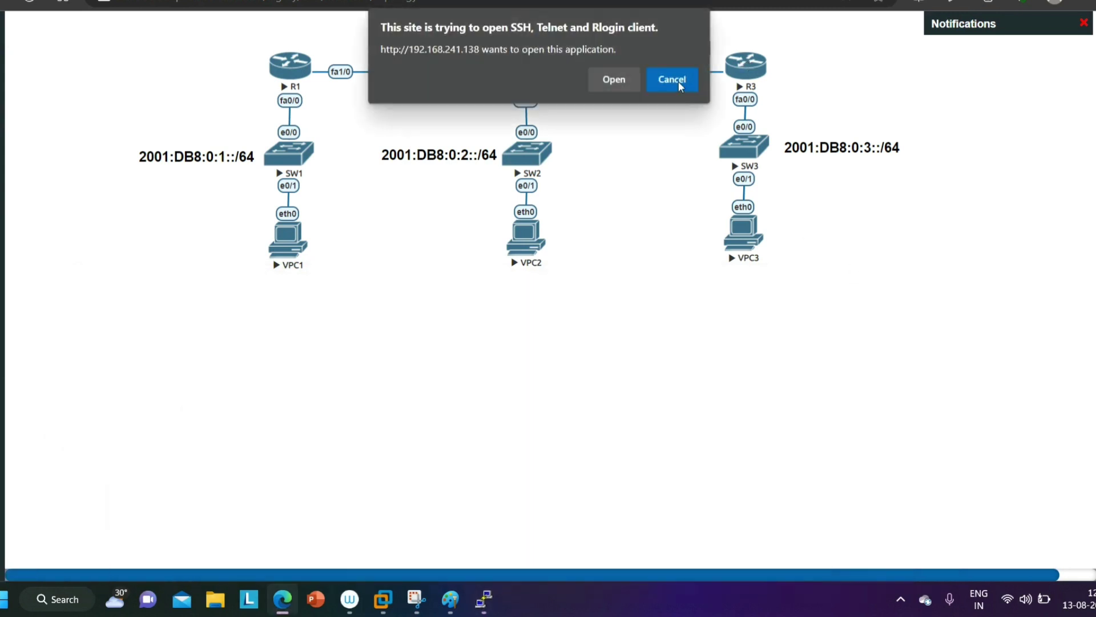
click(627, 78)
drag(394, 1, 434, 341)
drag(795, 492, 998, 492)
drag(634, 335, 639, 275)
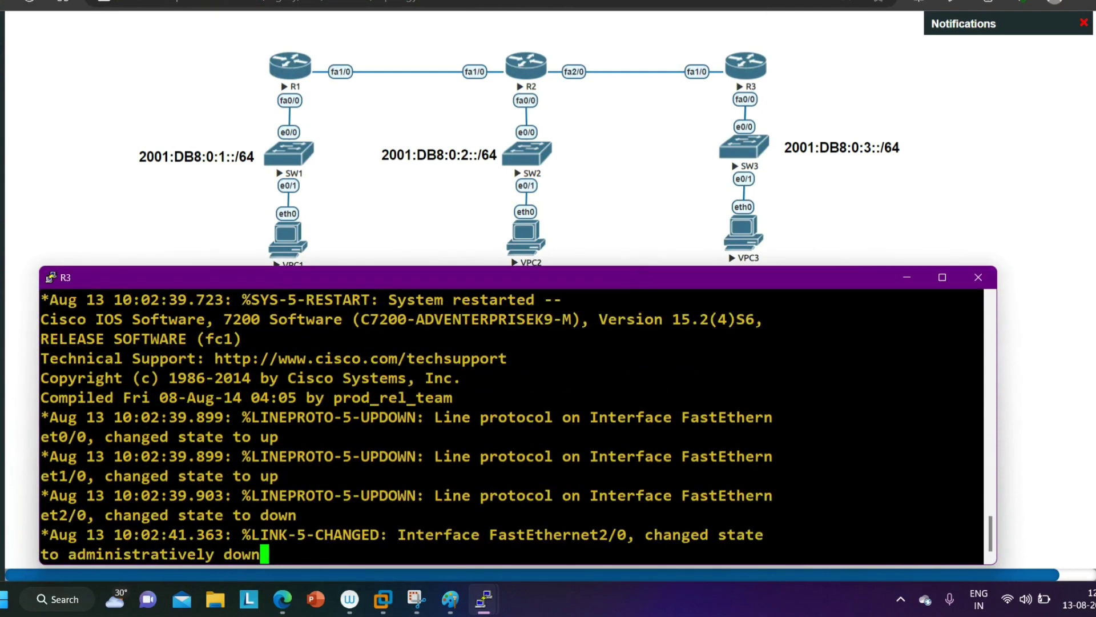
Clear R3's startup messages with blank prompt lines and enter privileged EXEC mode.
key(Return)
key(Return)
key(Return)
key(Return)
key(Return)
key(Return)
key(Return)
key(Return)
key(Return)
key(Return)
key(Return)
key(Return)
key(Return)
key(Return)
text(en)
key(Return)
key(Return)
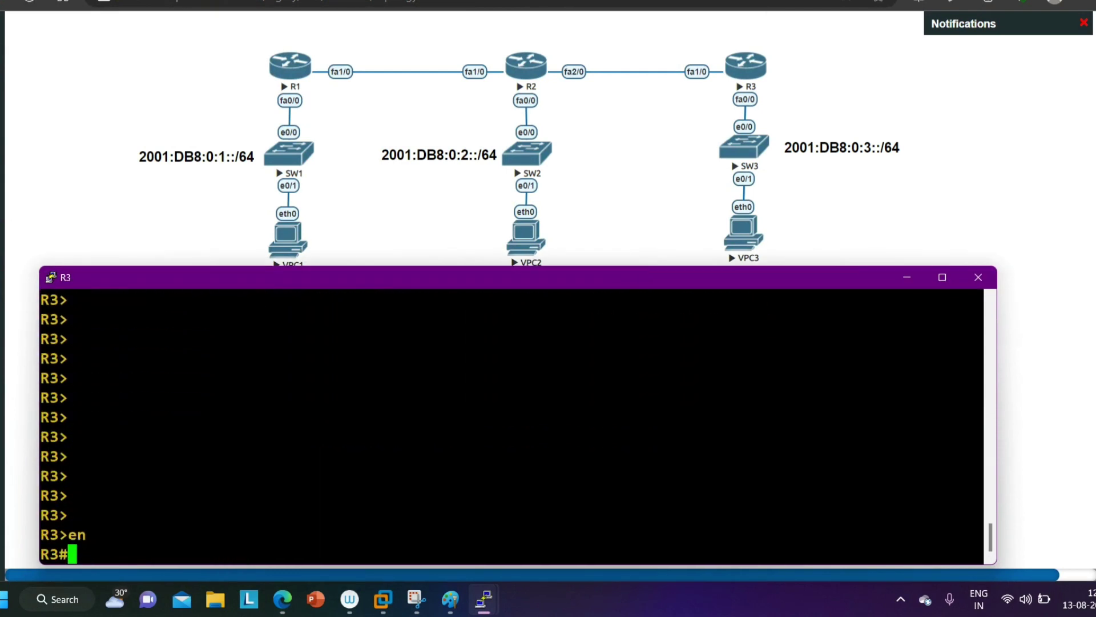
Run show ipv6 int br | ex un on R3, examine the addresses of FastEthernet0/0 and FastEthernet1/0, and minimize the console.
text(sh)
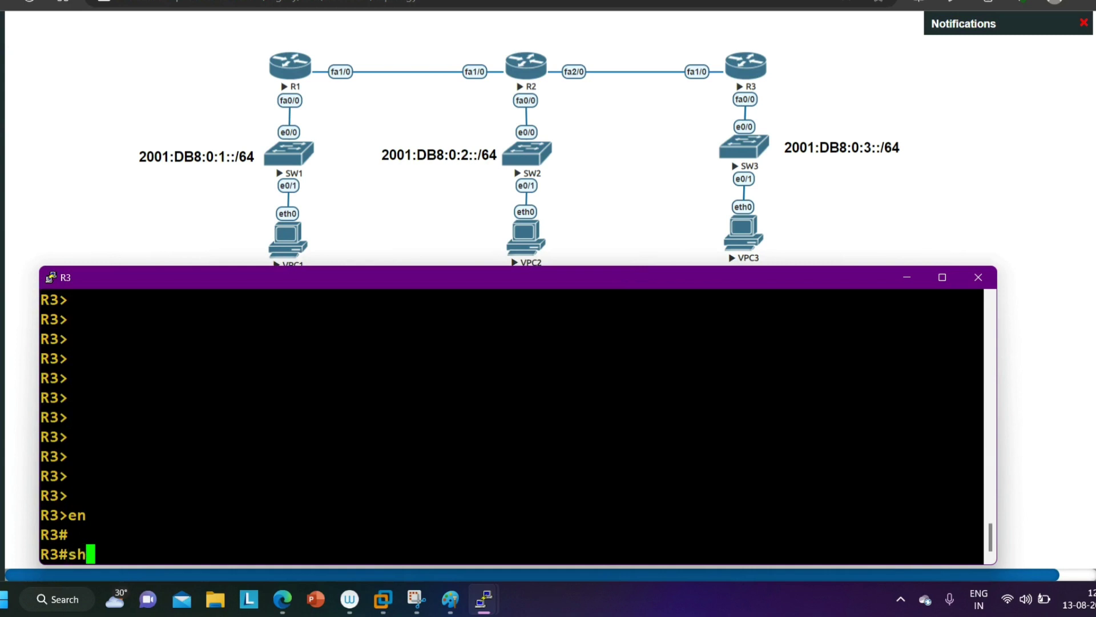
key(Tab)
text(ipvb)
key(Tab)
key(BackSpace)
key(Tab)
text(6 )
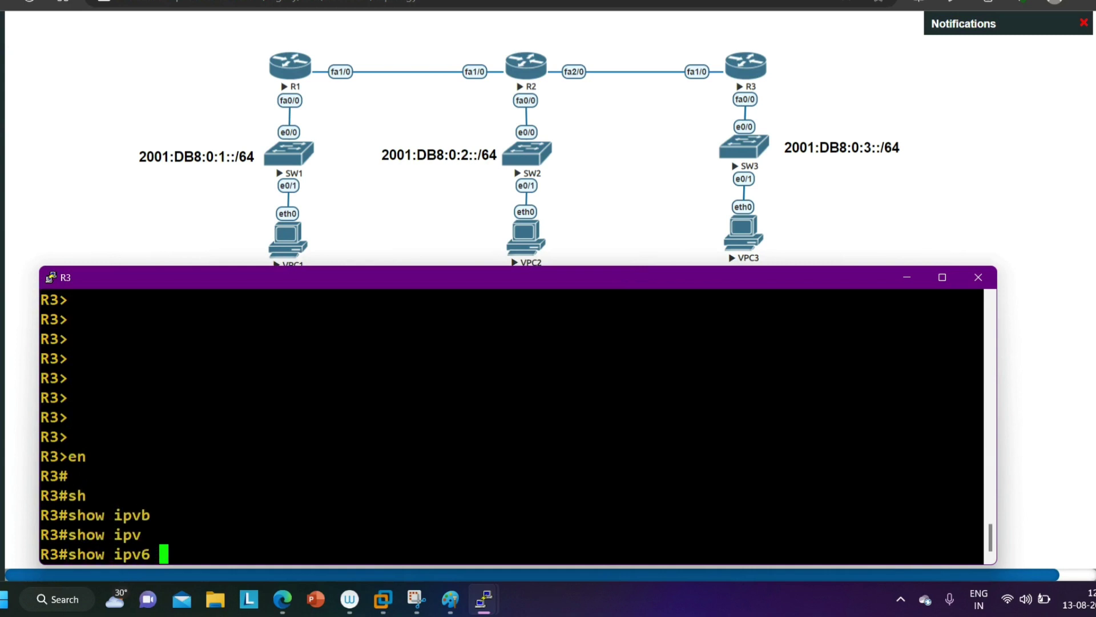
text(int br )
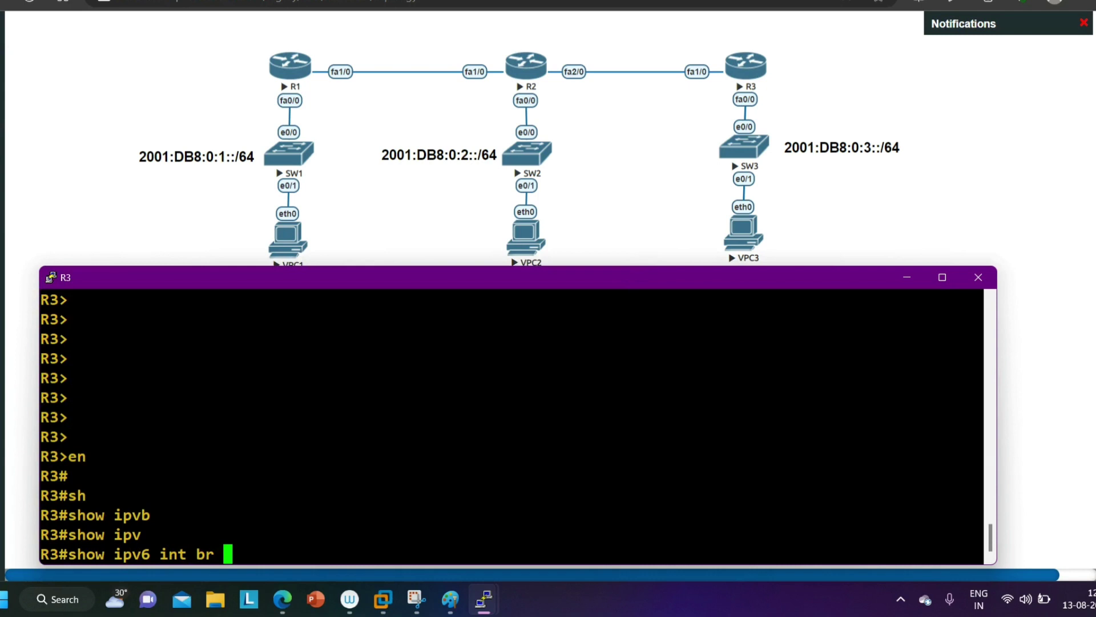
text(| ex un)
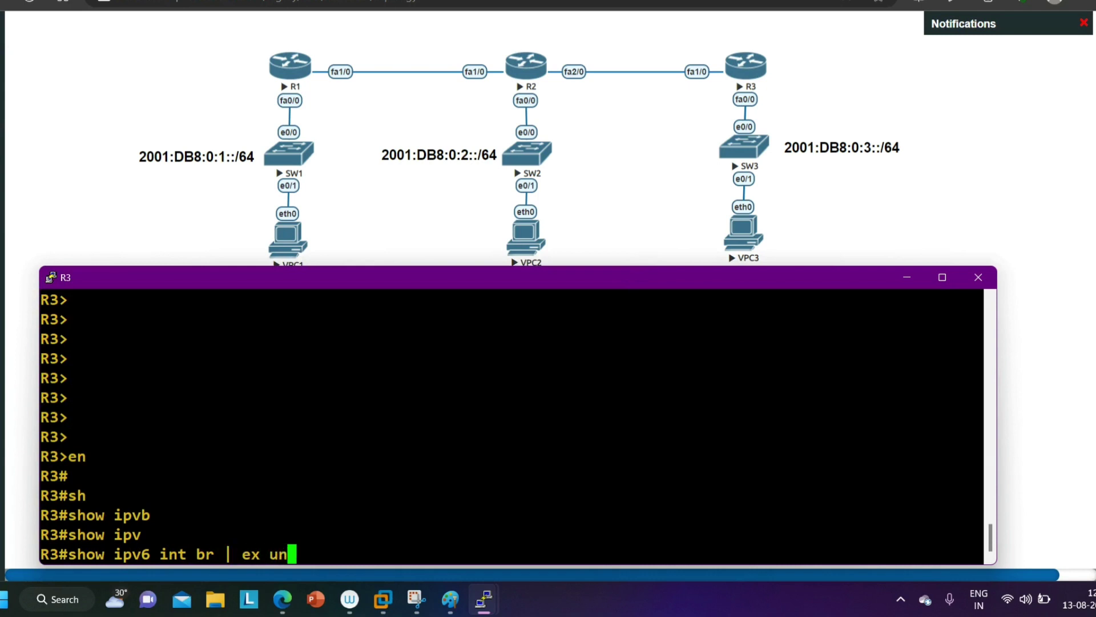
key(Return)
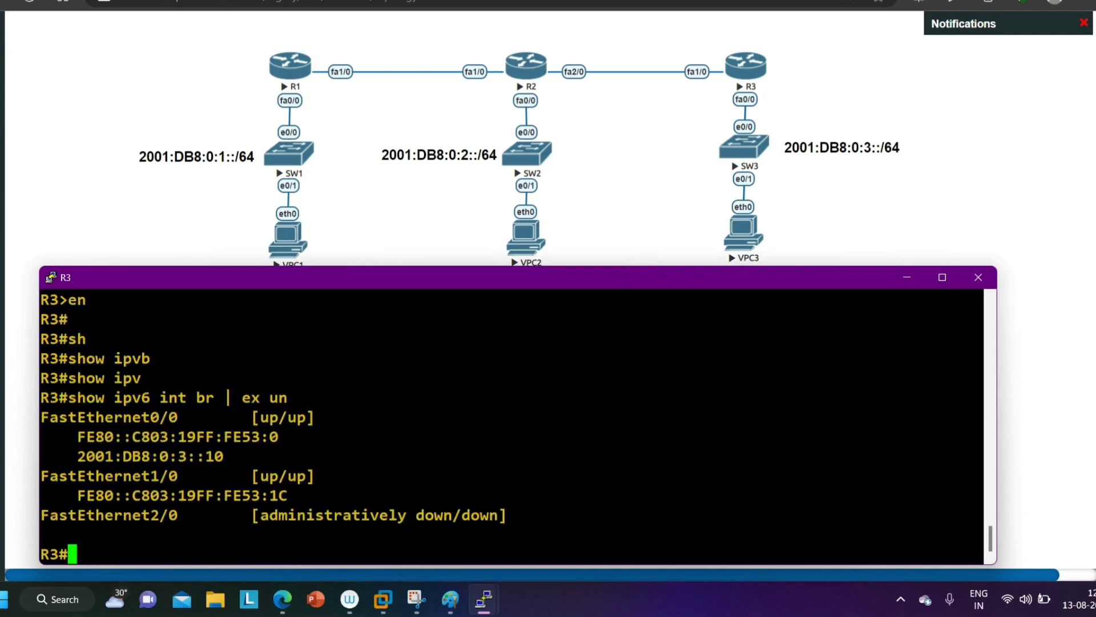
drag(58, 456, 250, 463)
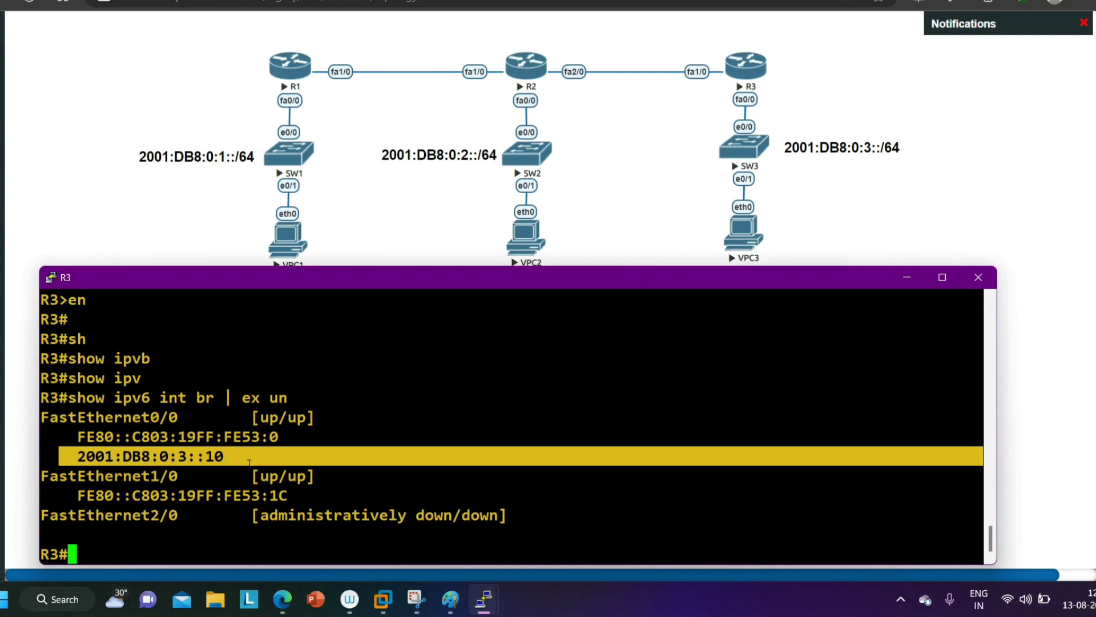
drag(69, 436, 311, 441)
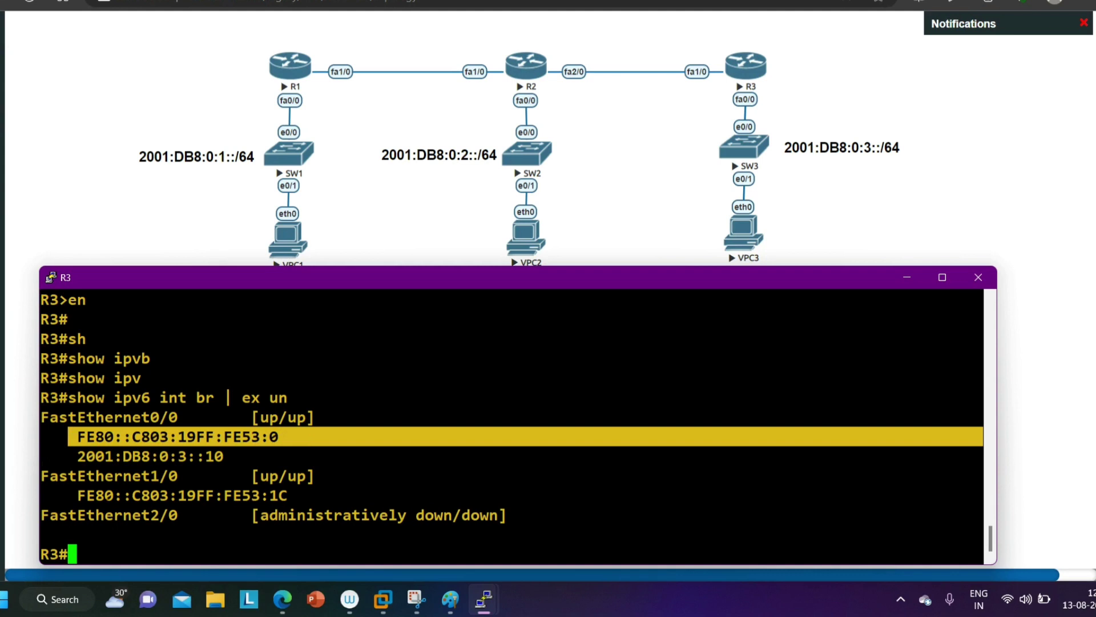
drag(69, 496, 313, 496)
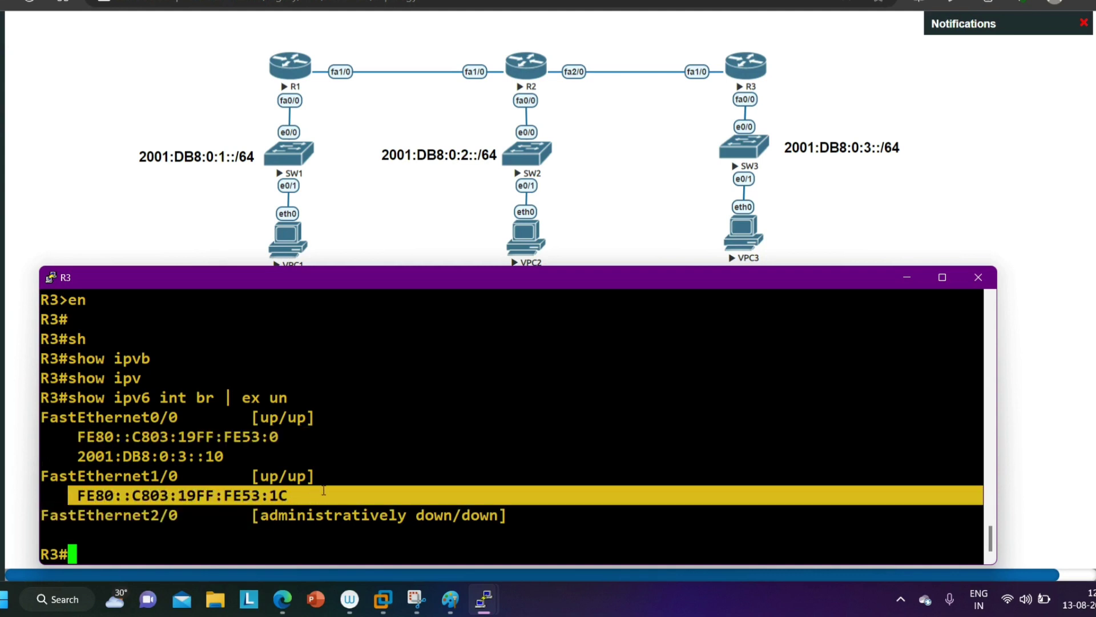
click(912, 282)
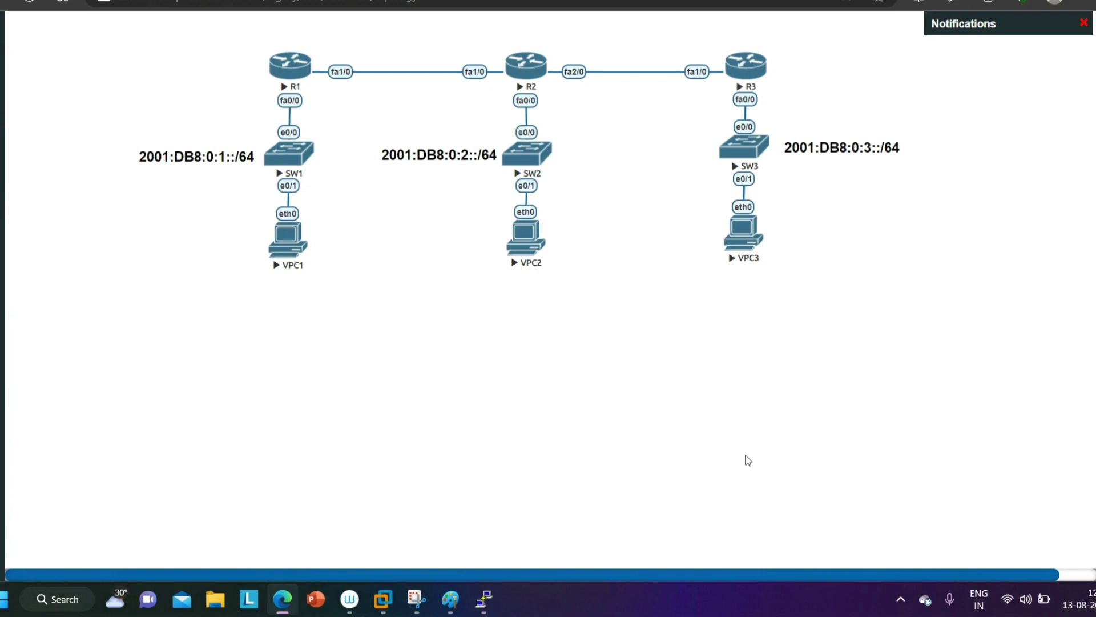
mouse_move(899, 562)
click(805, 544)
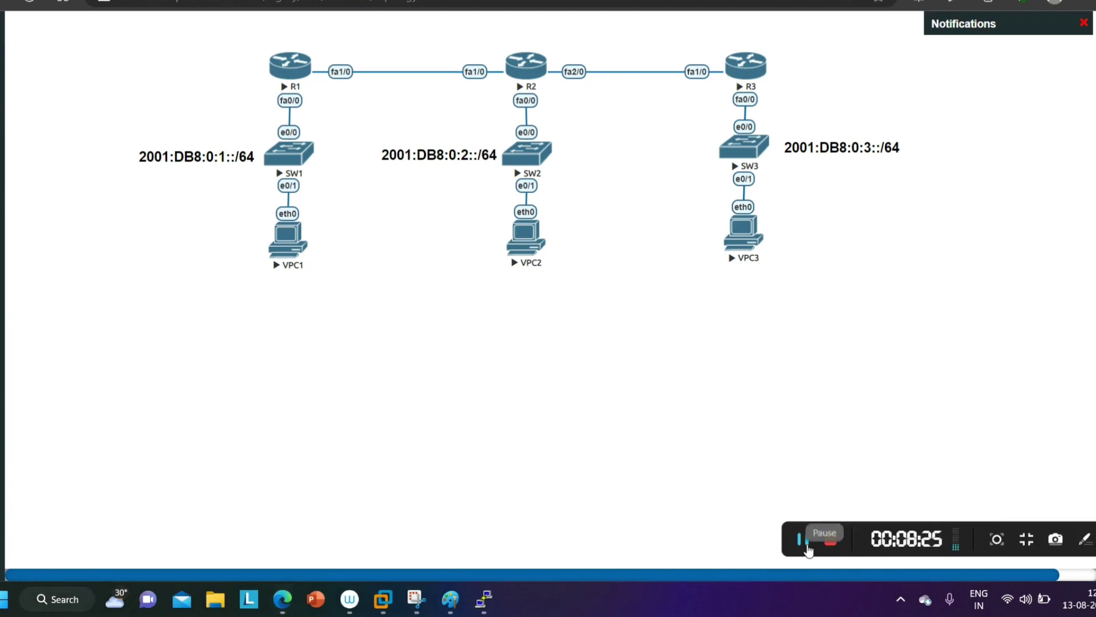
click(698, 459)
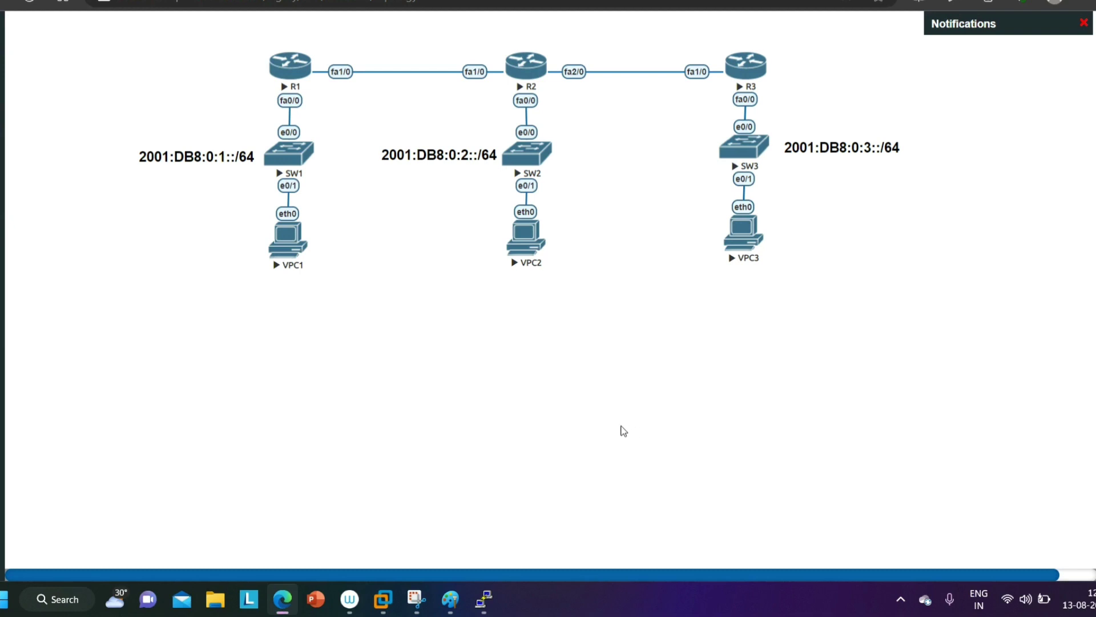
Bring back R1's console, enter global configuration mode from the terminal, and scroll the old output away with blank prompt lines.
mouse_move(483, 609)
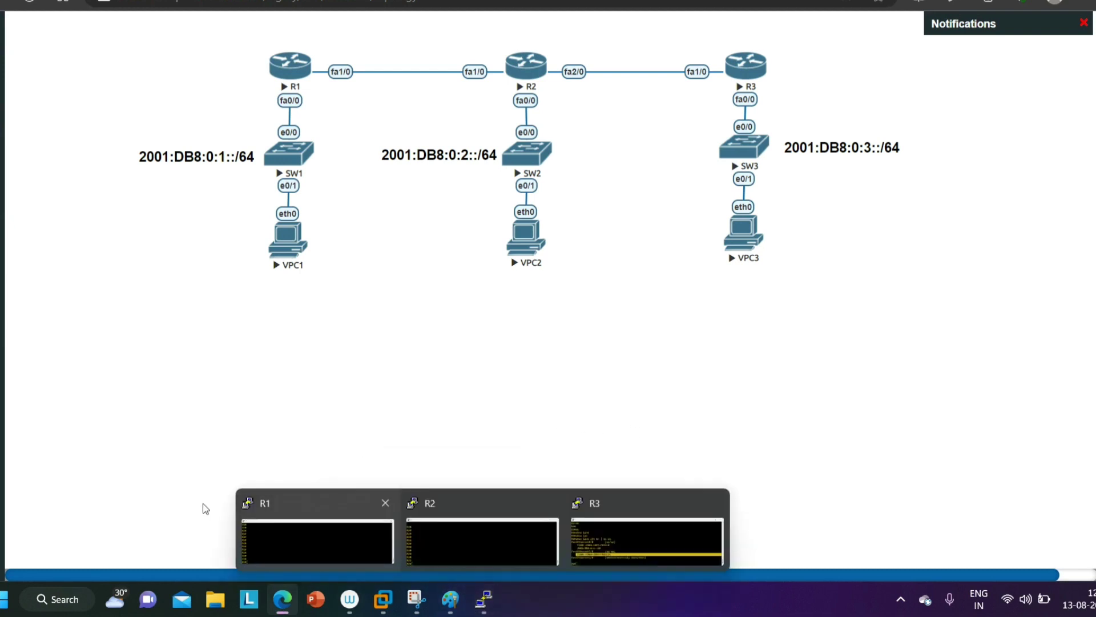
click(291, 522)
text(conf)
key(Tab)
key(Return)
key(Return)
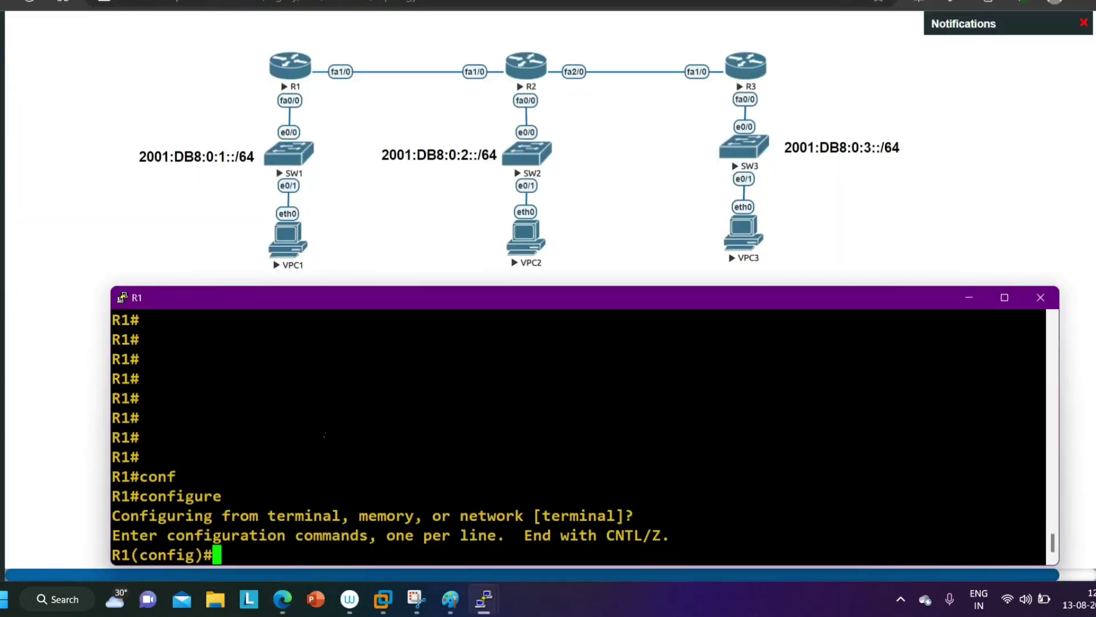
key(Return)
key(Return)
key(Return)
key(Return)
key(Return)
key(Return)
key(Return)
key(Return)
key(Return)
key(Return)
key(Return)
key(Return)
Try to start the IPv6 EIGRP process with AS number 100 on R1 and examine the router's response.
text(ipv)
key(Tab)
text(ro)
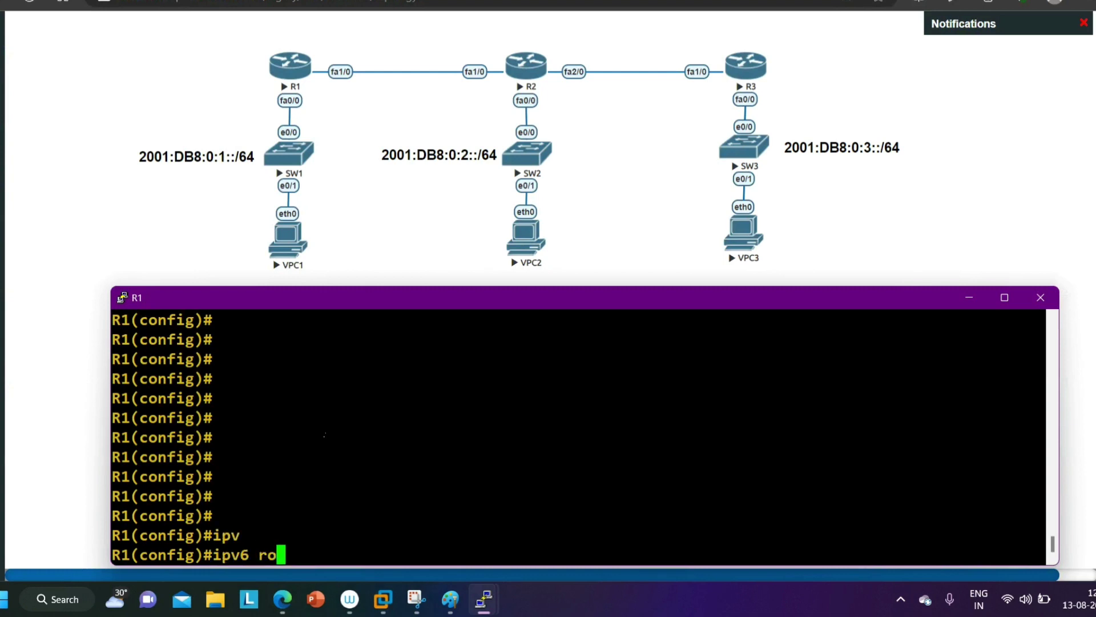
key(Tab)
text(uter ei)
key(Tab)
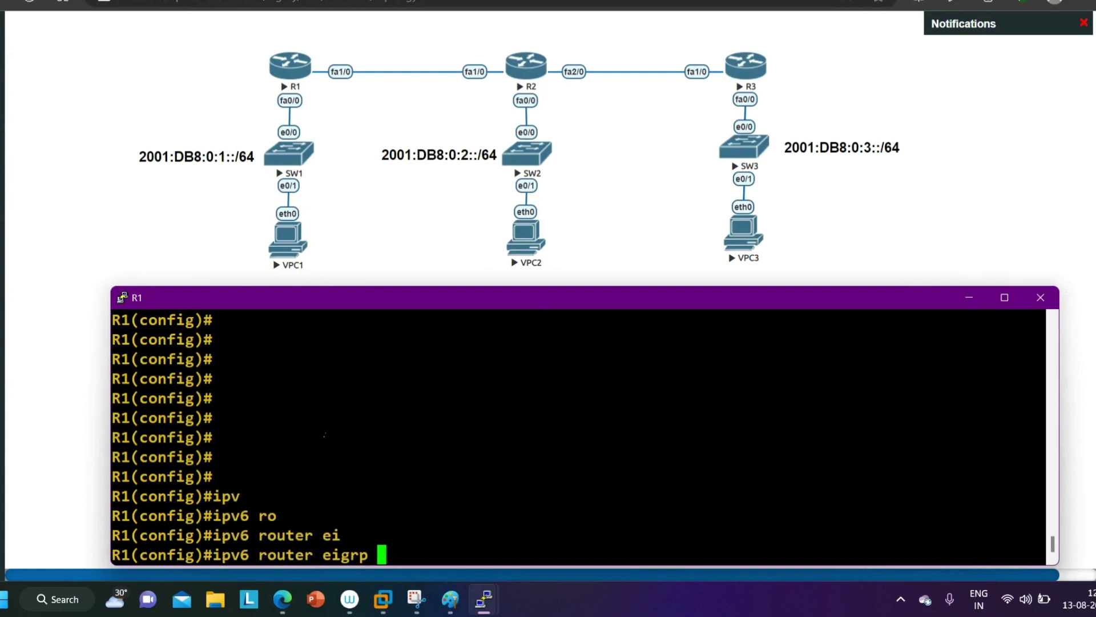
text(10)
text(0)
key(Return)
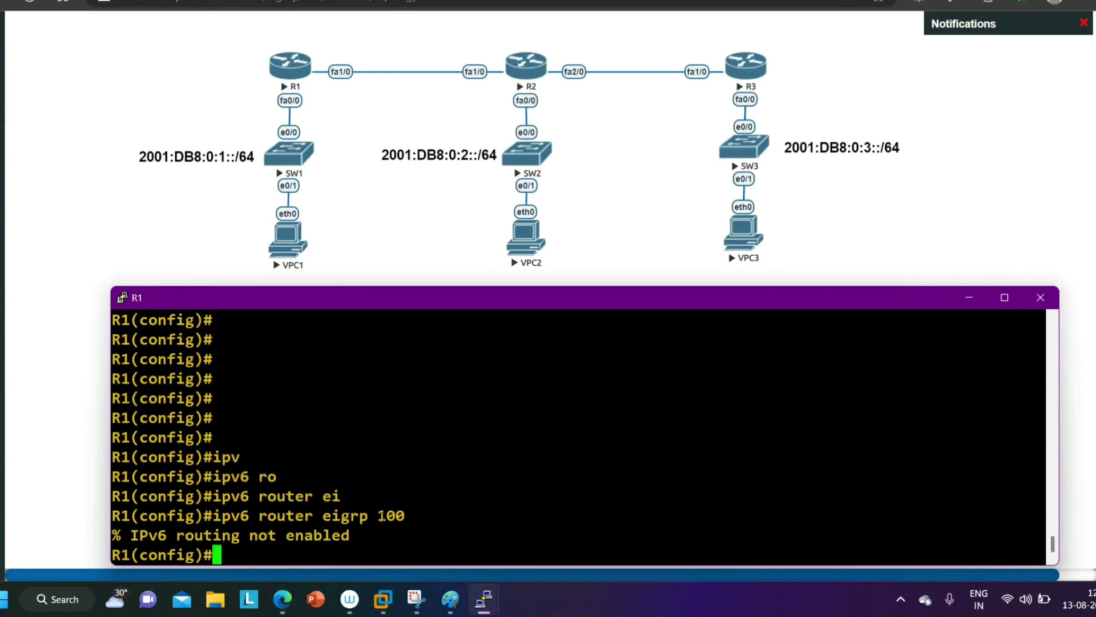
drag(130, 537, 353, 541)
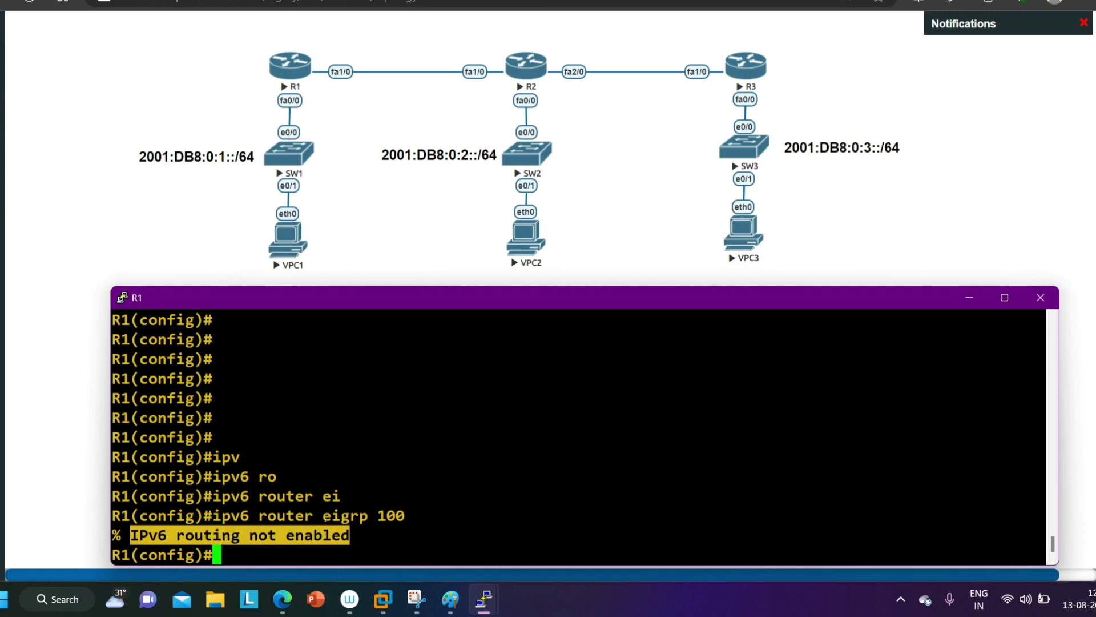
Enable IPv6 unicast routing globally on R1 with ipv6 unicast-routing.
text(ipv)
key(Tab)
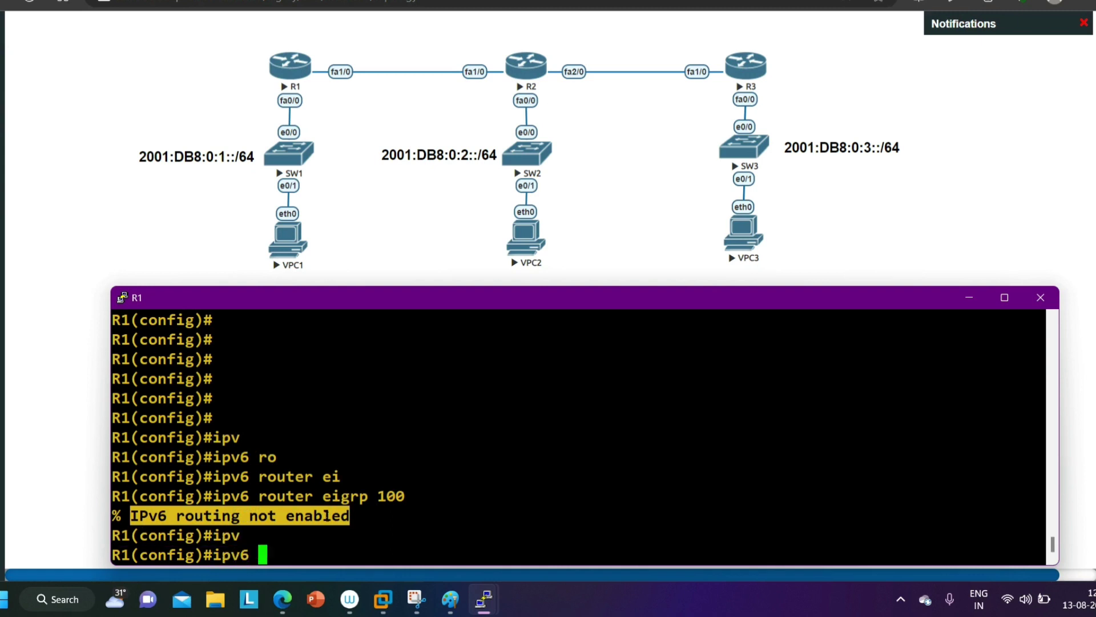
text(un)
key(Tab)
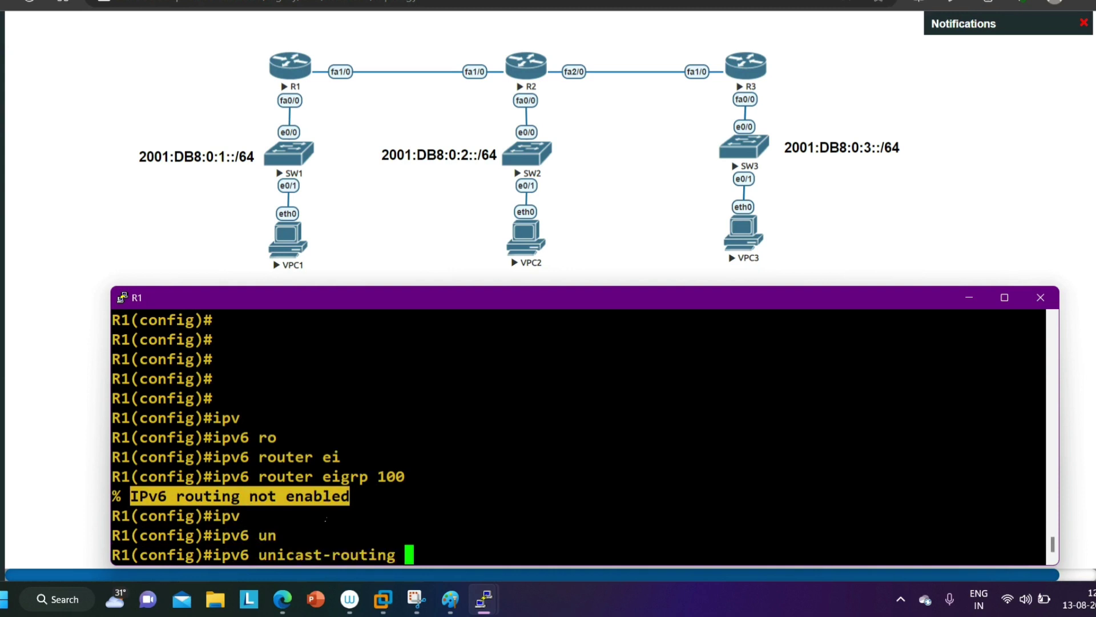
key(Return)
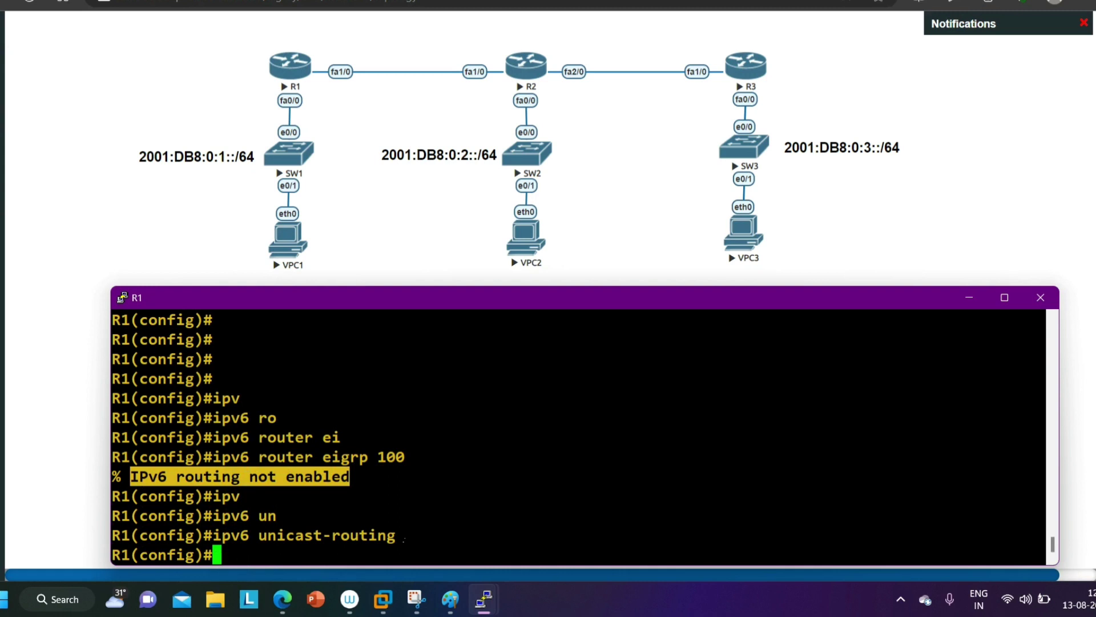
Enter router configuration for IPv6 EIGRP process 100 on R1 by reissuing ipv6 router eigrp 100.
key(Return)
key(Up)
key(Up)
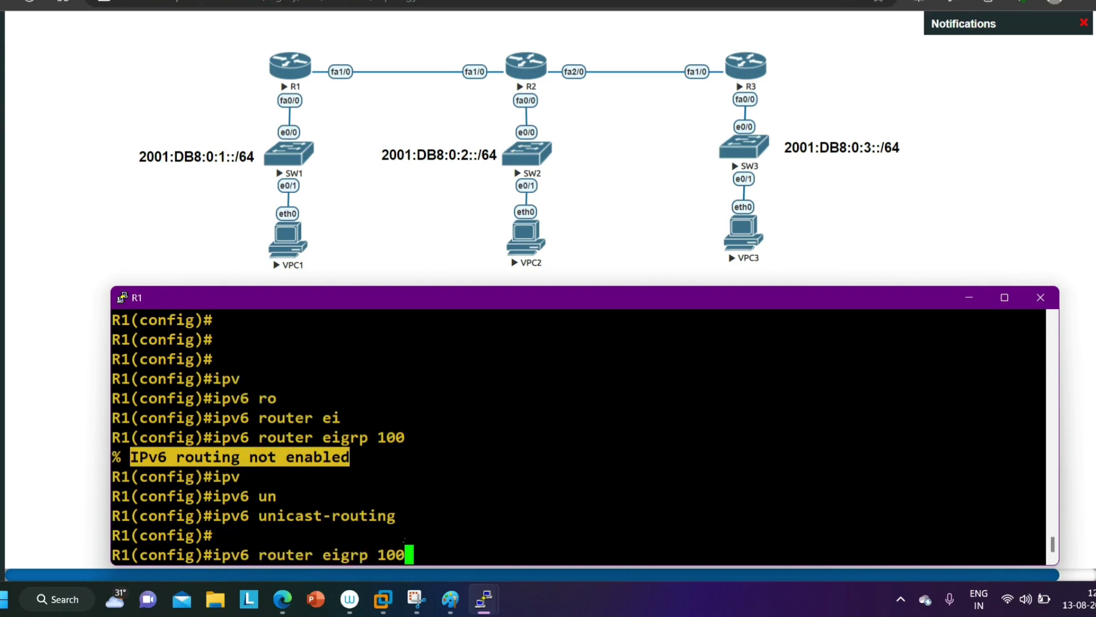
key(Return)
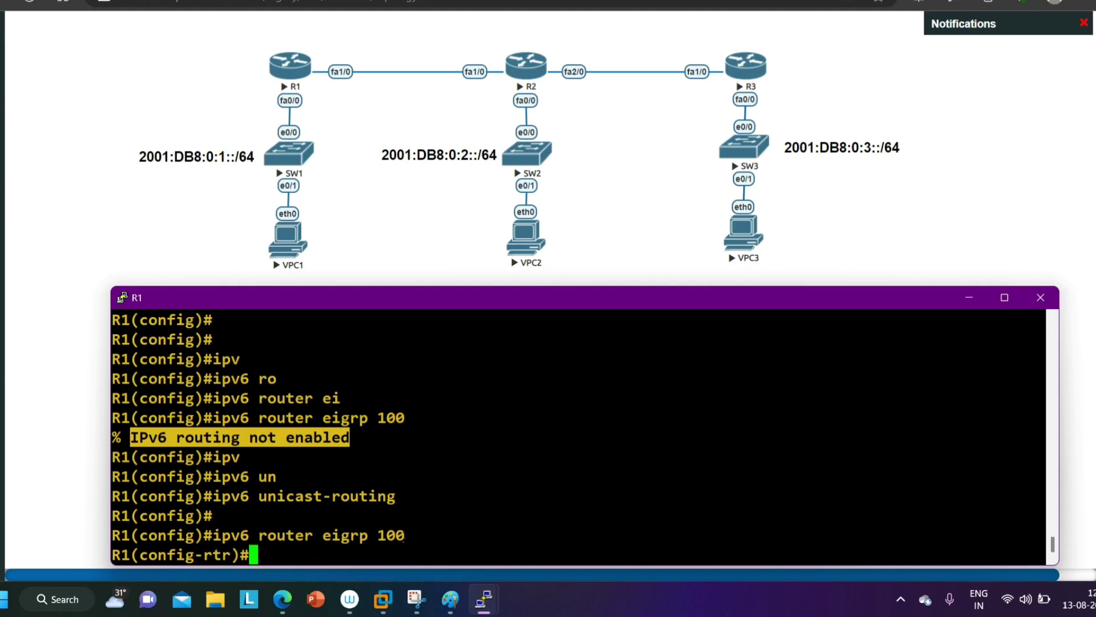
Set R1's EIGRP router ID to 1.1.1.1.
text(ei)
key(Tab)
text(ro)
key(Tab)
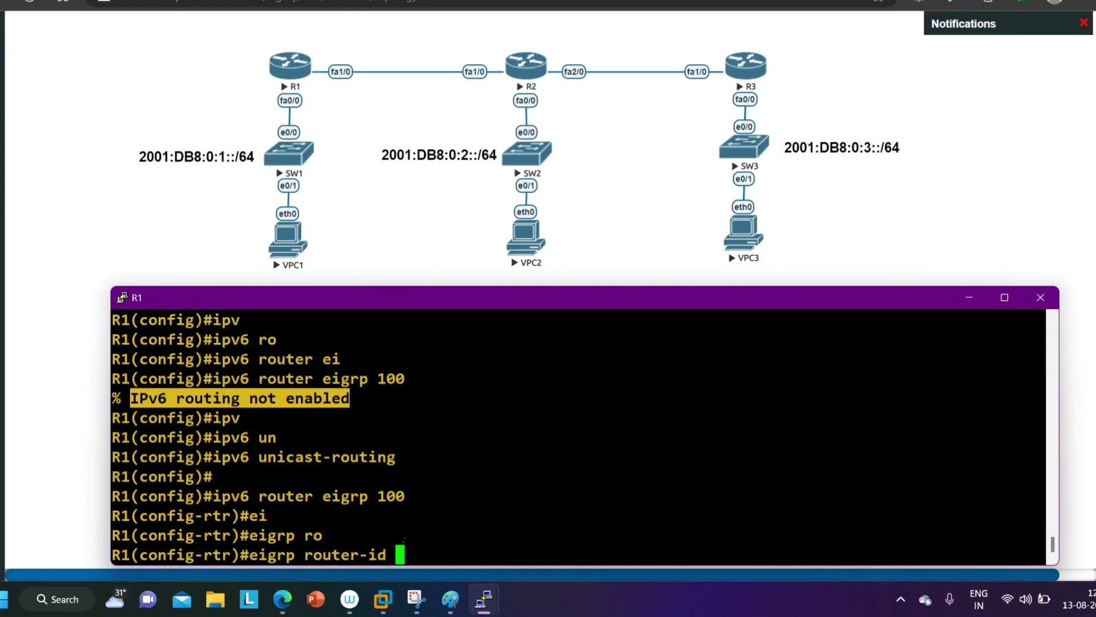
text(1.1.1.1)
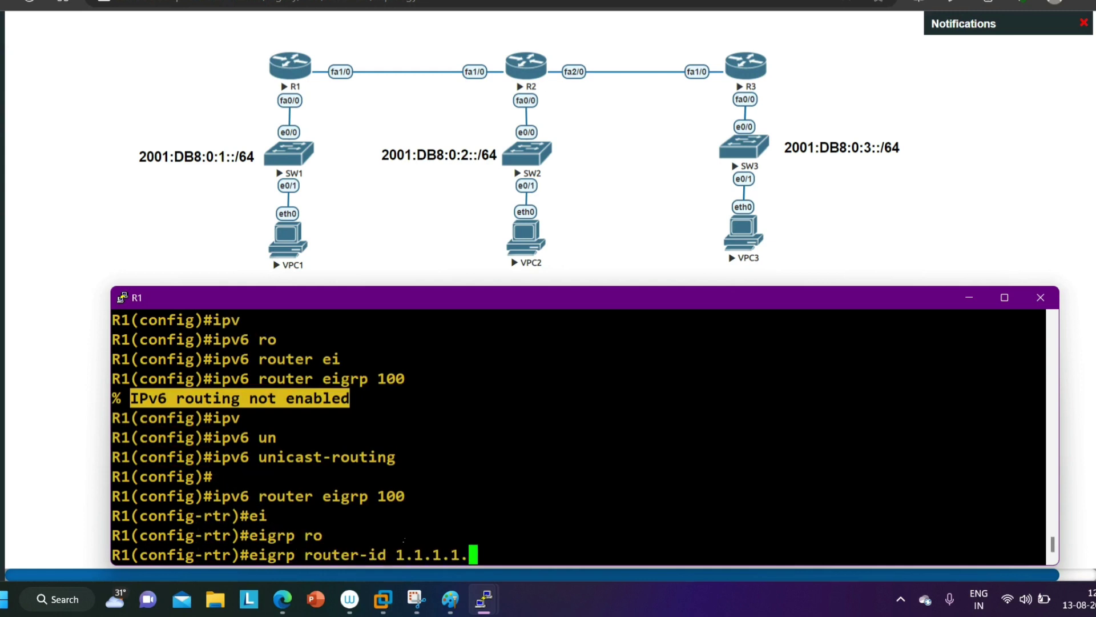
key(Return)
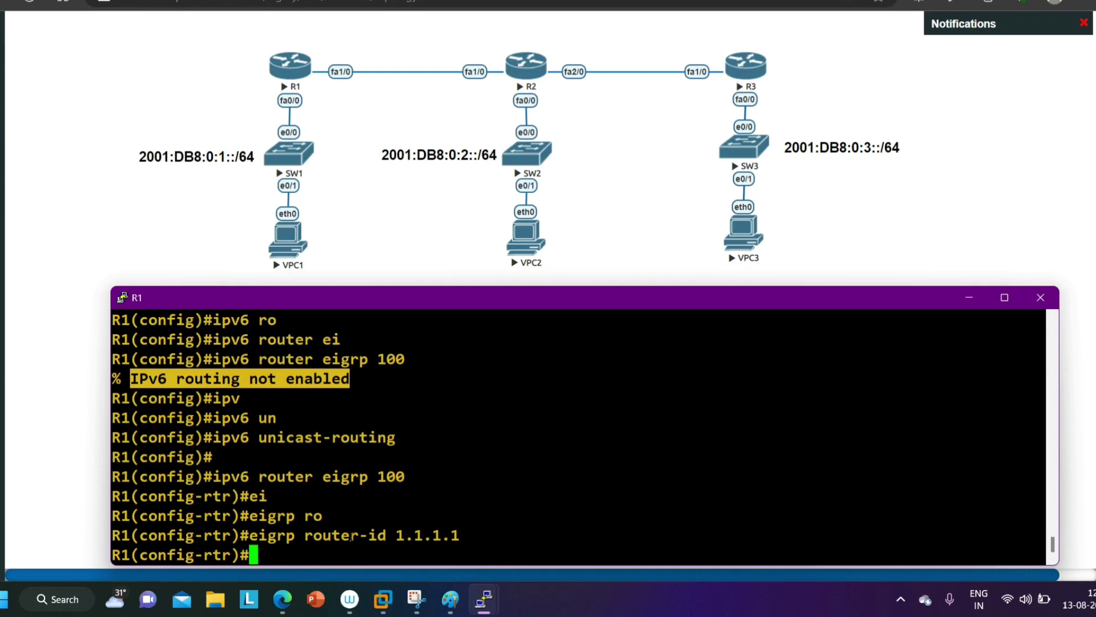
Try to complete a network command in R1's IPv6 EIGRP router configuration mode, and erase the text.
text(net)
key(Tab)
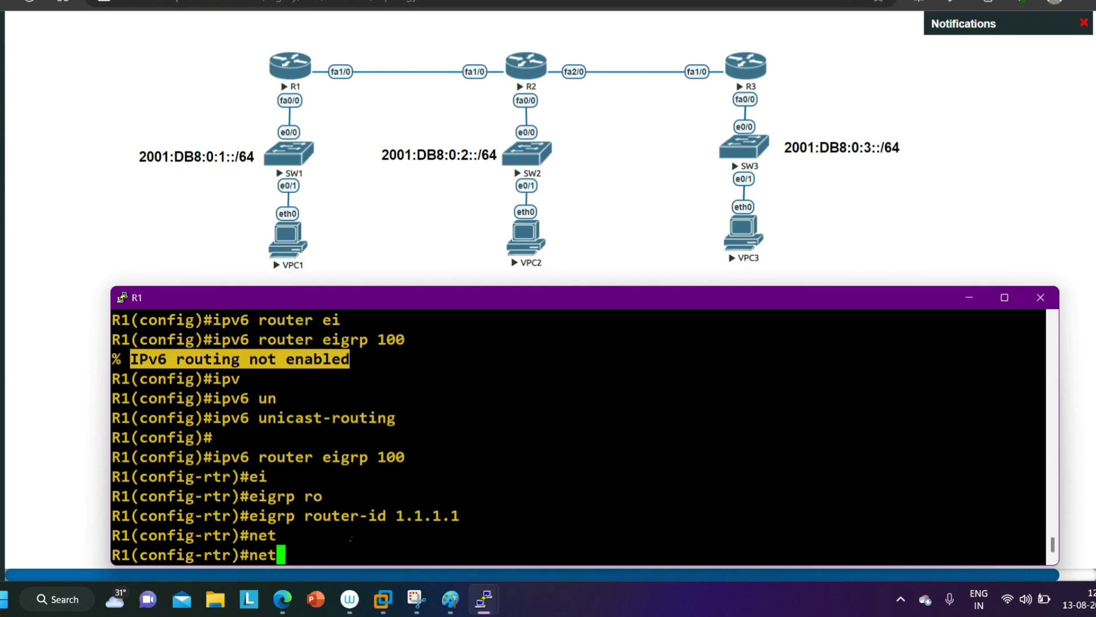
text(wo)
key(Tab)
key(BackSpace)
key(BackSpace)
key(BackSpace)
key(BackSpace)
key(BackSpace)
List the commands available in R1's EIGRP router configuration mode, enlarge the console to fit them, and examine the options through shutdown.
text(?)
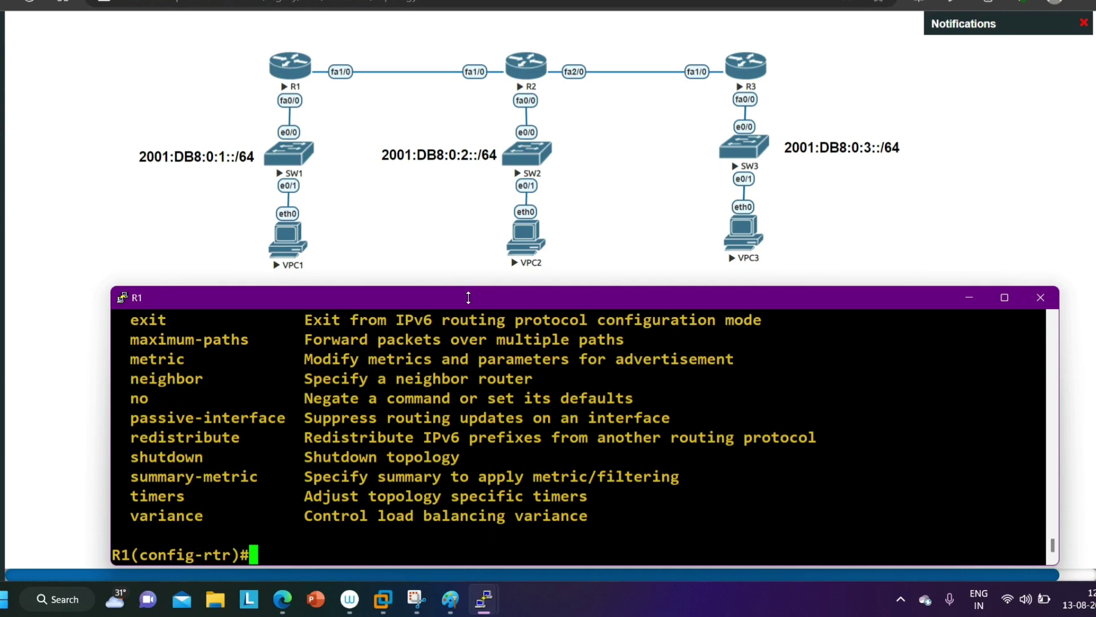
drag(467, 288, 456, 171)
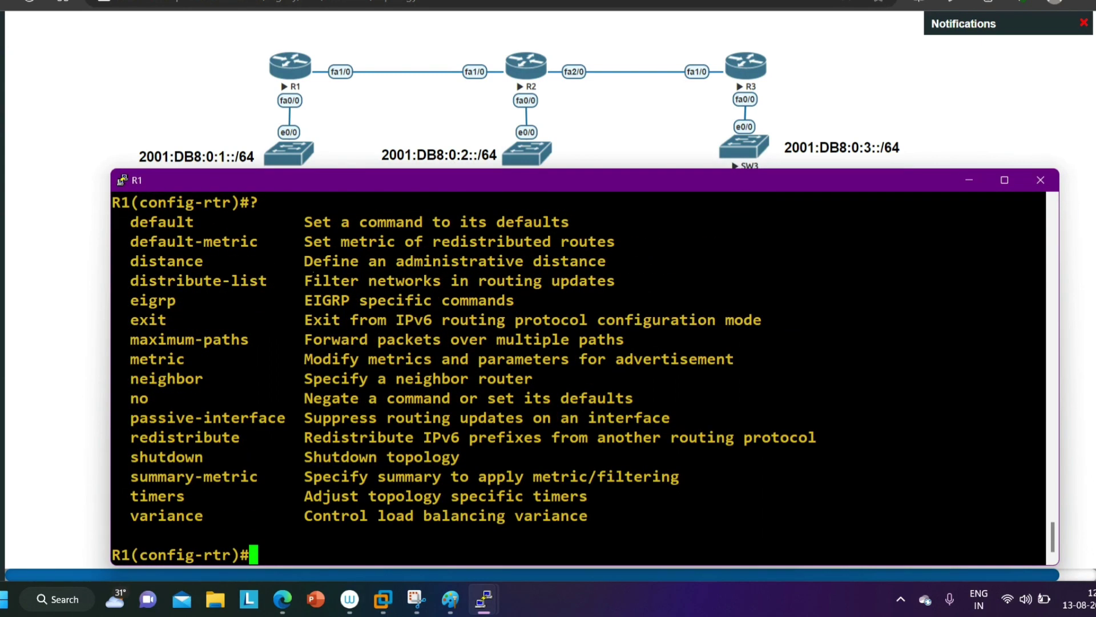
drag(139, 230, 271, 231)
drag(134, 267, 286, 281)
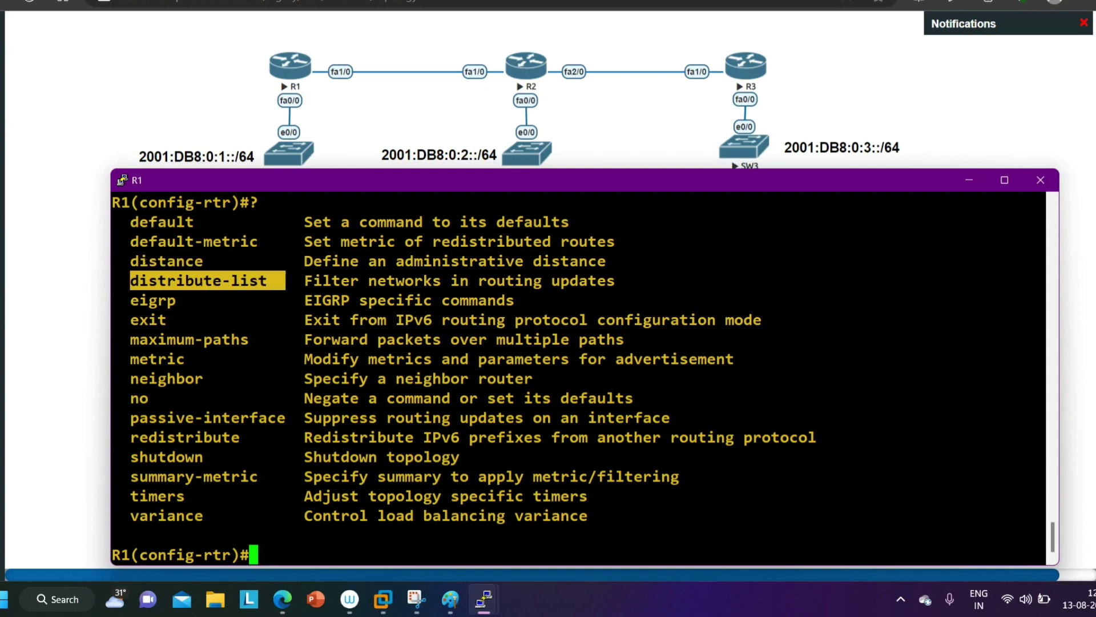
drag(131, 261, 206, 266)
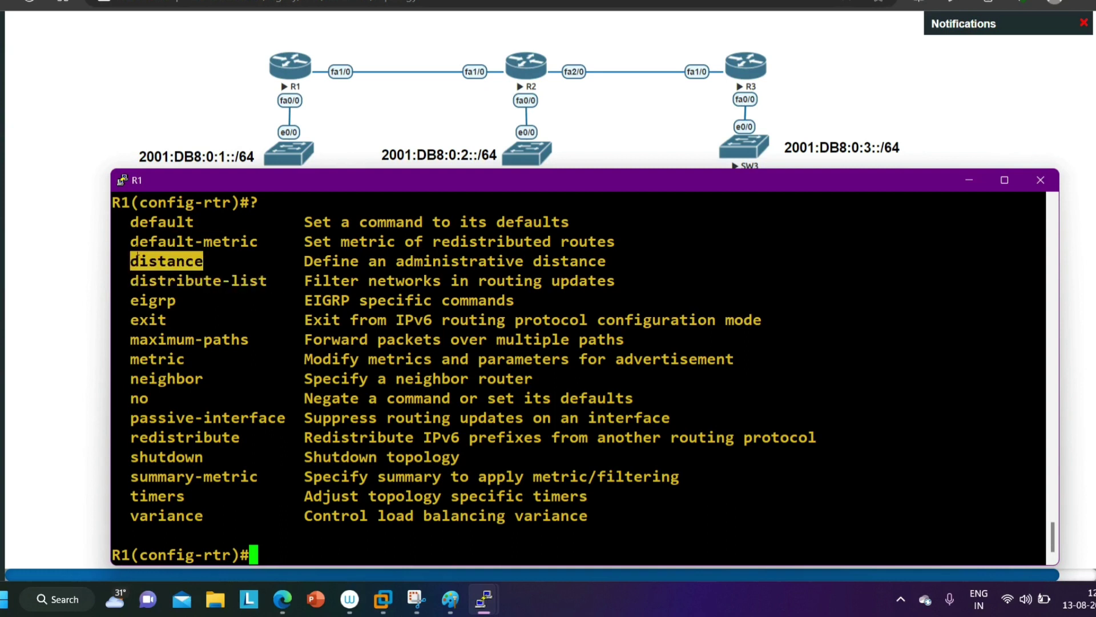
drag(130, 241, 258, 243)
drag(130, 301, 222, 304)
drag(140, 341, 271, 353)
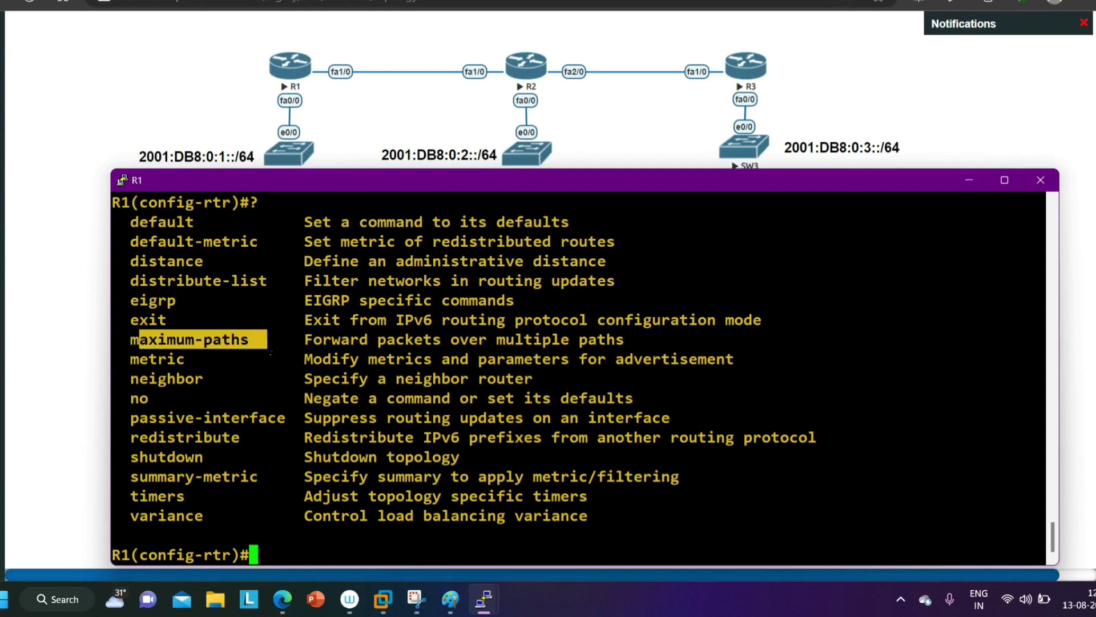
drag(140, 379, 204, 379)
drag(112, 359, 188, 360)
click(179, 421)
drag(276, 398, 211, 456)
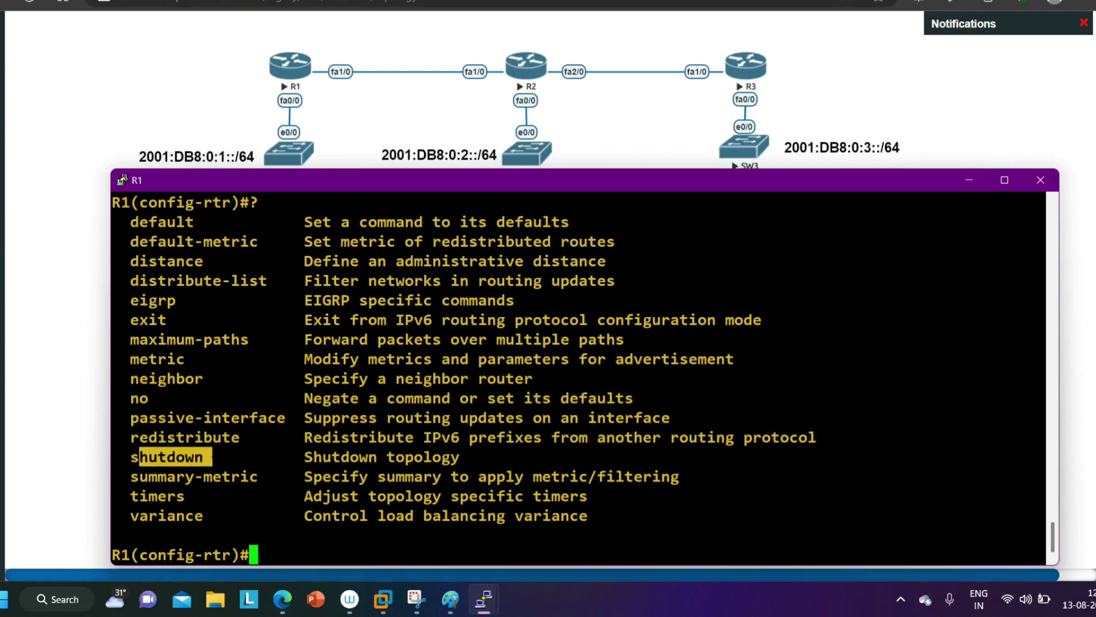
Examine the options from shutdown through variance, and list the subcommands available under eigrp in R1's router configuration mode.
drag(304, 457, 148, 477)
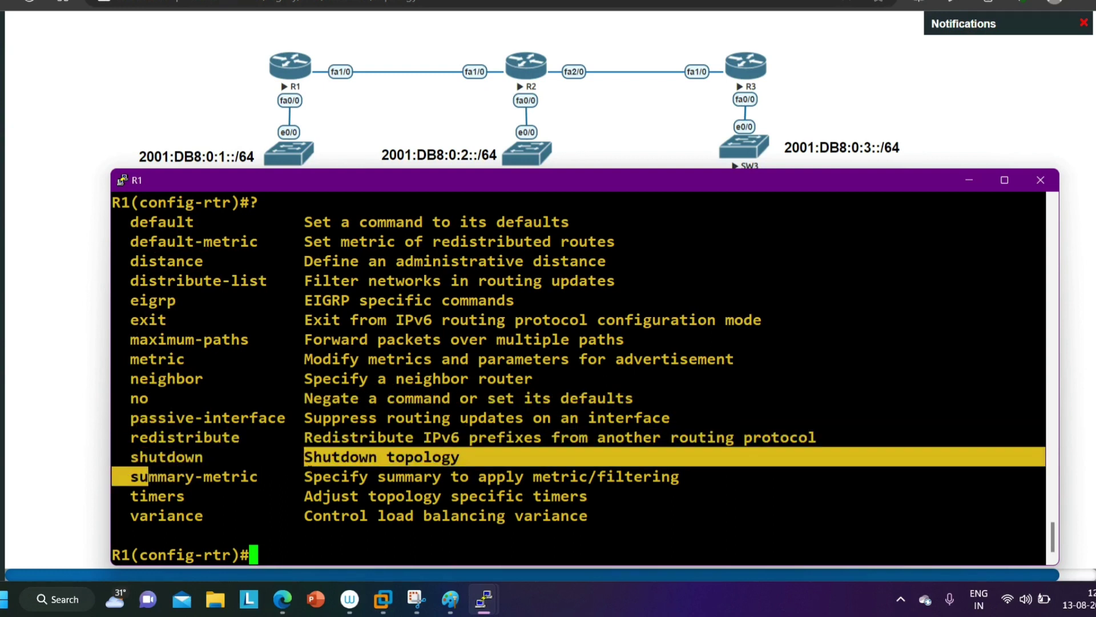
drag(139, 516, 194, 516)
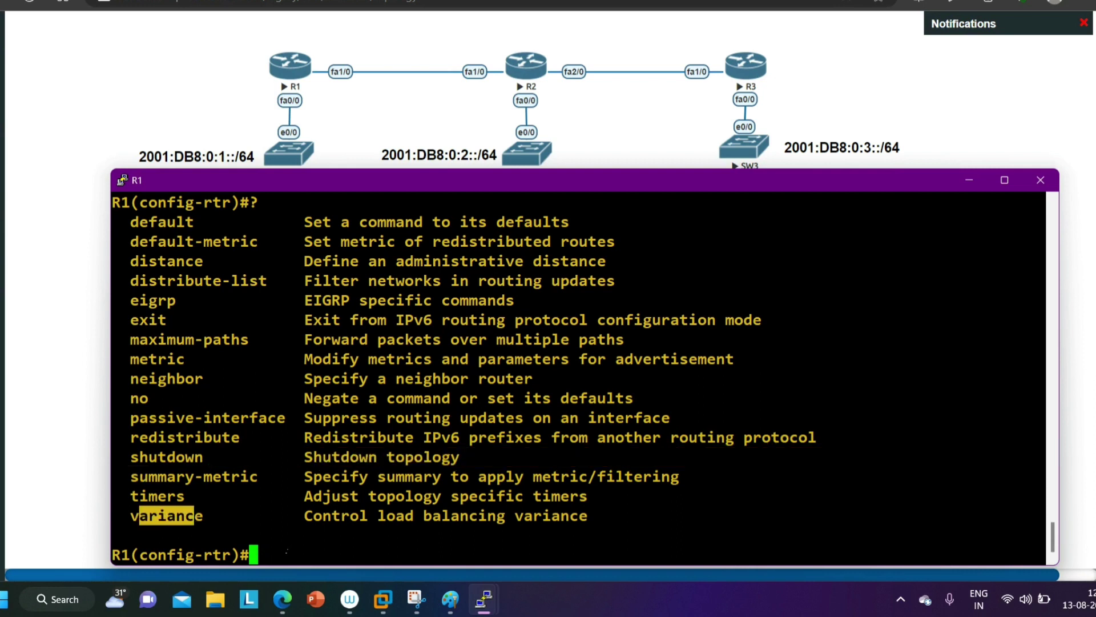
text(ei)
key(Tab)
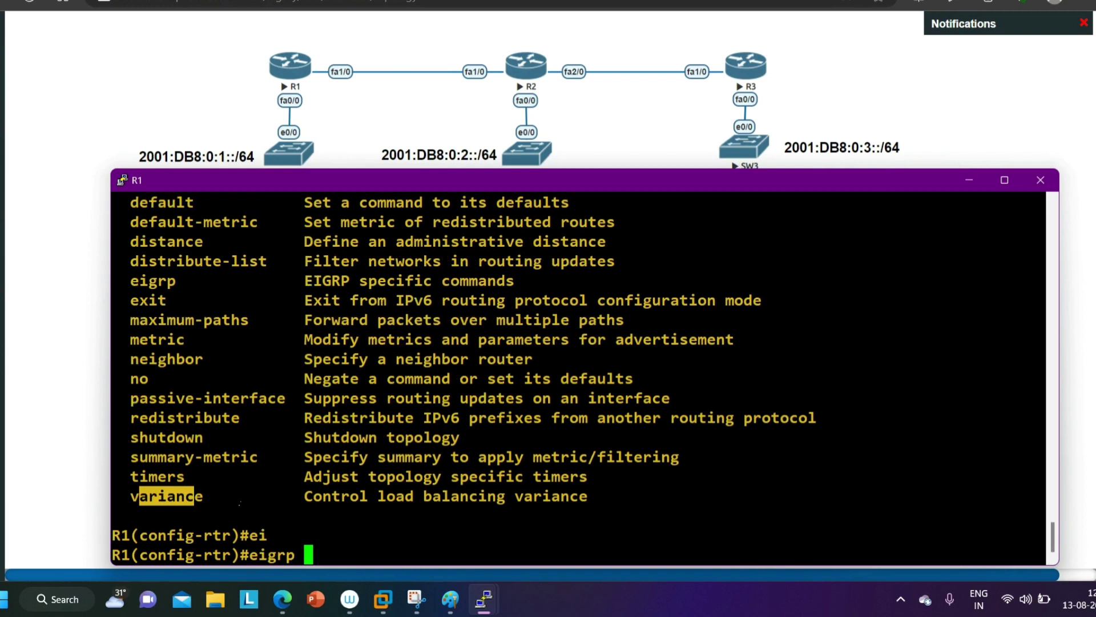
text(?)
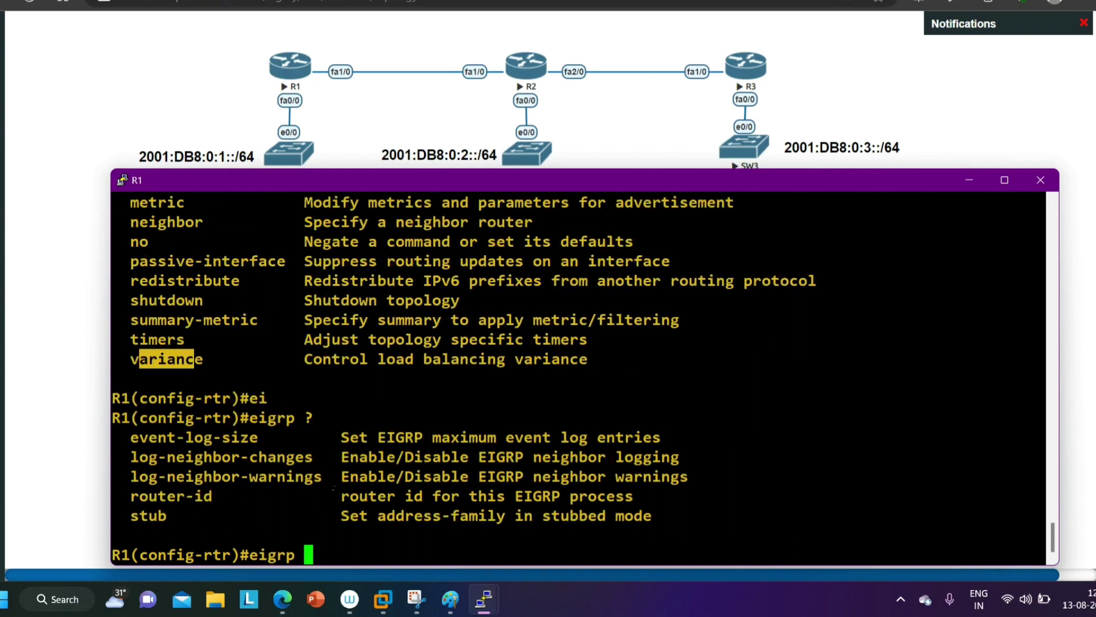
Erase the partial eigrp command, exit to R1's global configuration mode, and review the EIGRP commands entered so far.
key(BackSpace)
key(BackSpace)
key(BackSpace)
key(BackSpace)
key(BackSpace)
key(BackSpace)
text(exi)
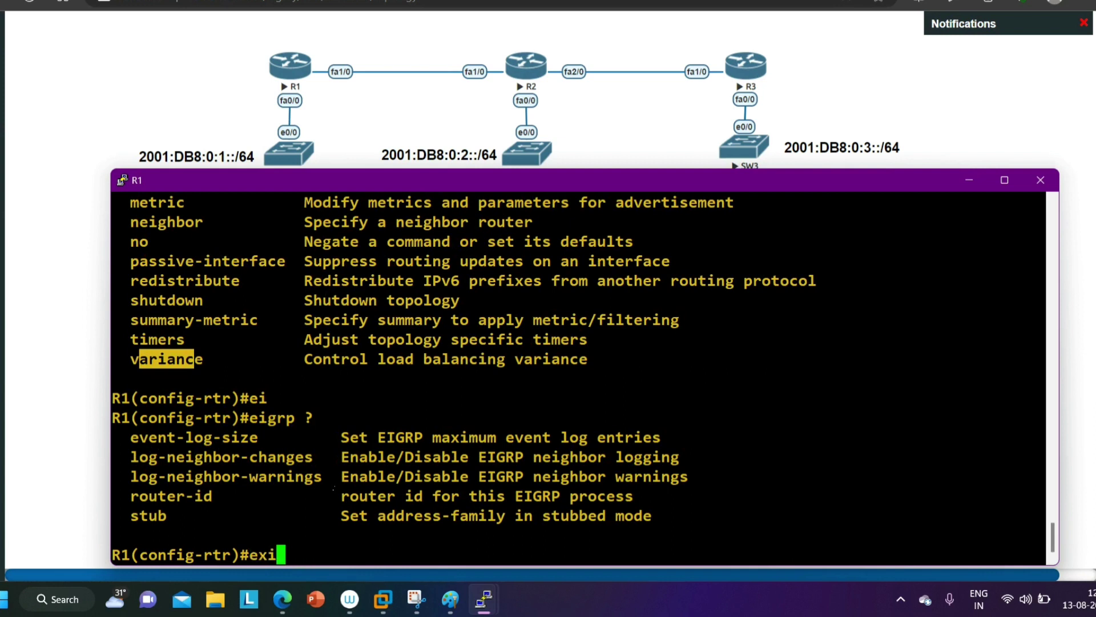
key(Return)
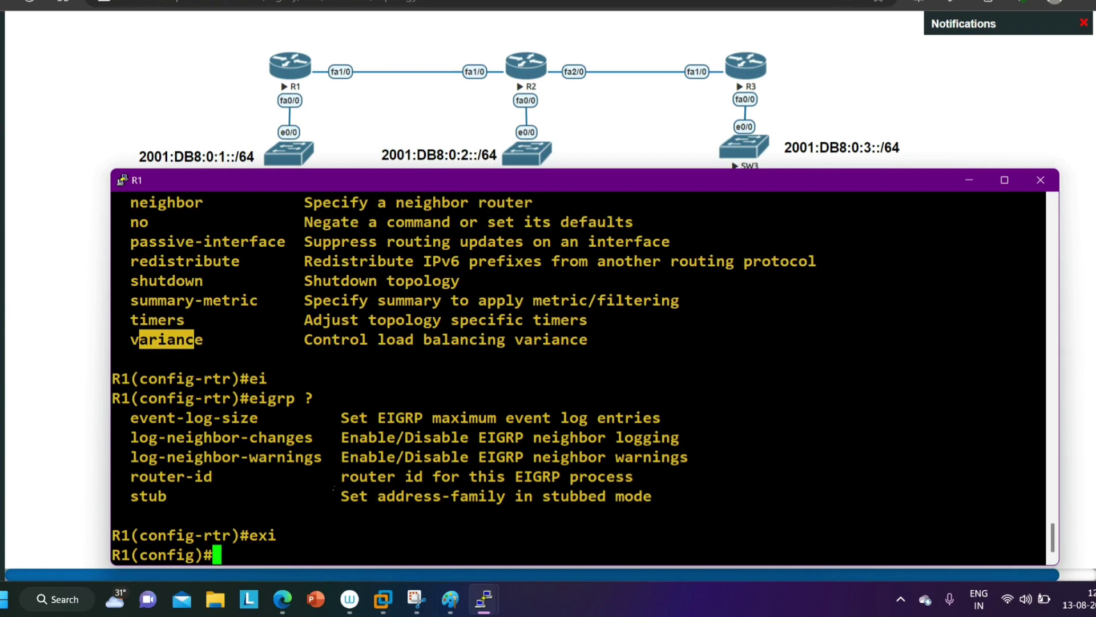
scroll(579, 377, up, 9)
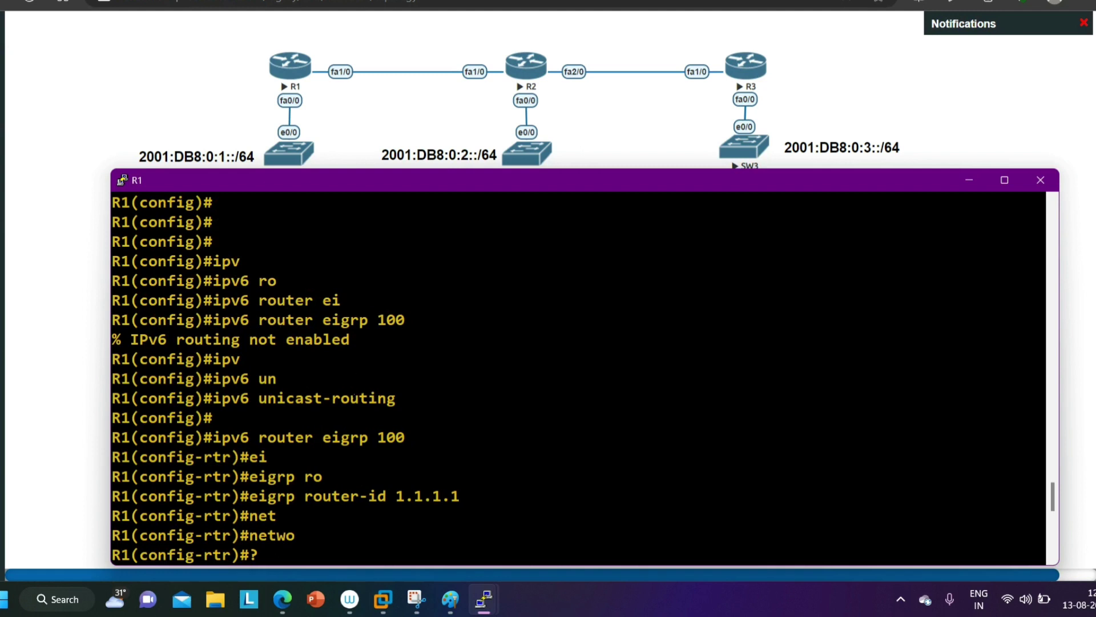
scroll(578, 377, down, 9)
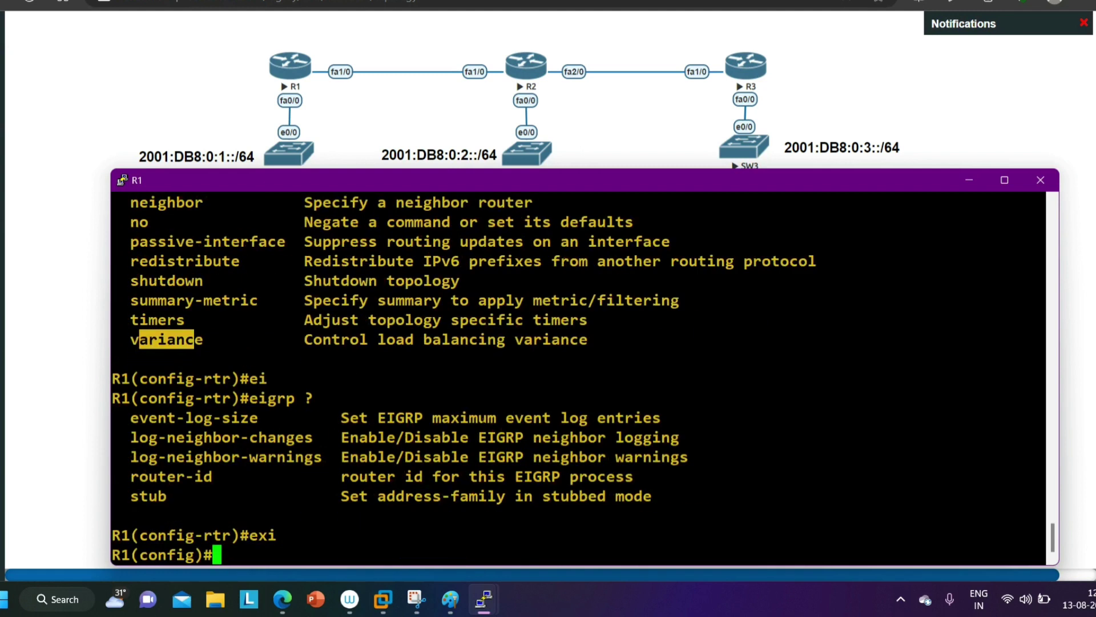
Move the old help output out of view on R1's console with a run of blank configuration prompts.
key(Return)
key(Return)
key(Return)
key(Return)
key(Return)
key(Return)
key(Return)
key(Return)
key(Return)
key(Return)
key(Return)
key(Return)
key(Return)
key(Return)
key(Return)
key(Return)
key(Return)
key(Return)
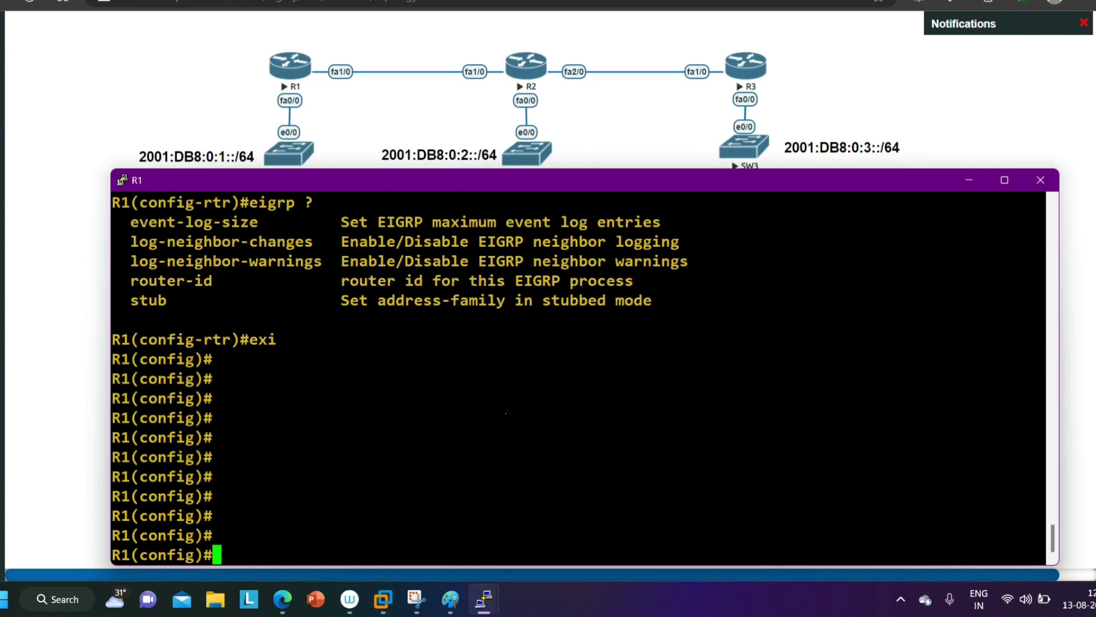
Enable IPv6 EIGRP for AS 100 on R1's interface f0/0.
text(int f0/0)
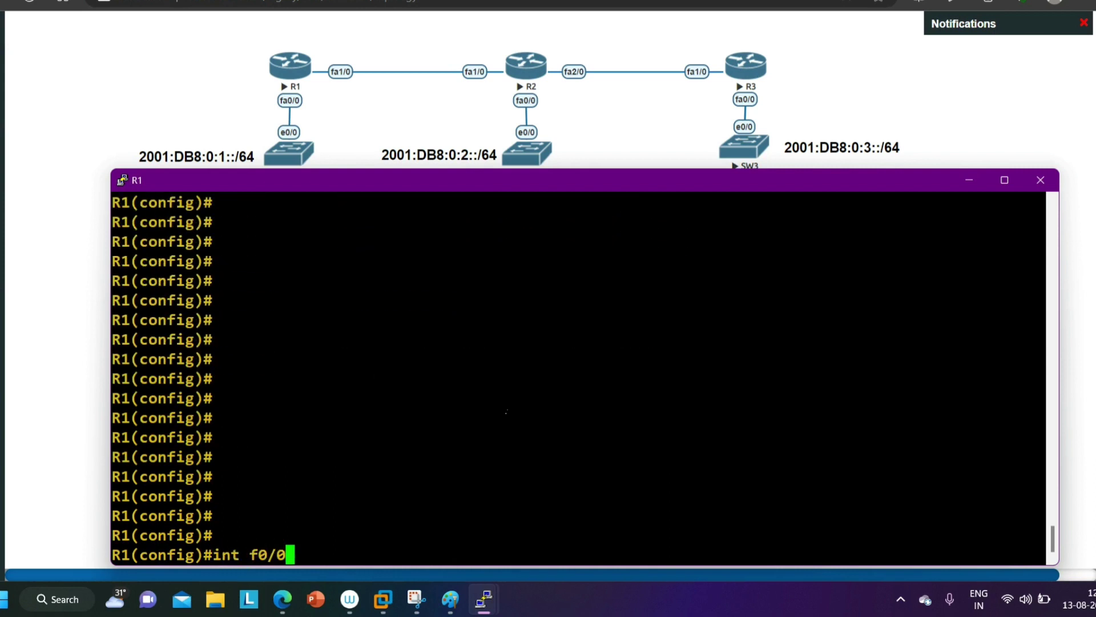
key(Return)
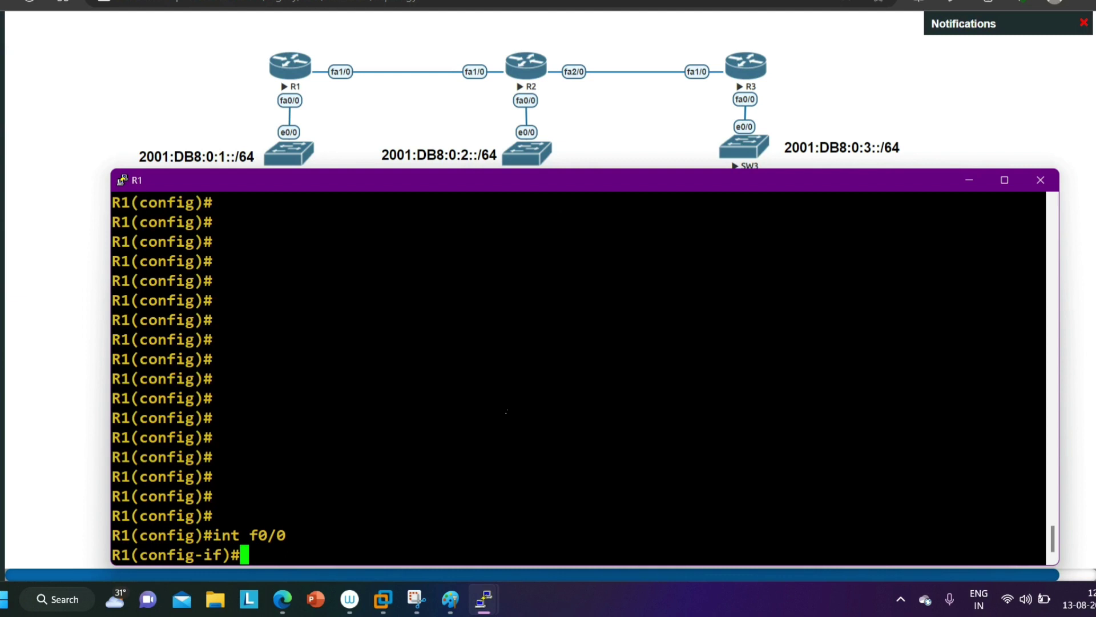
text(ipv)
key(Tab)
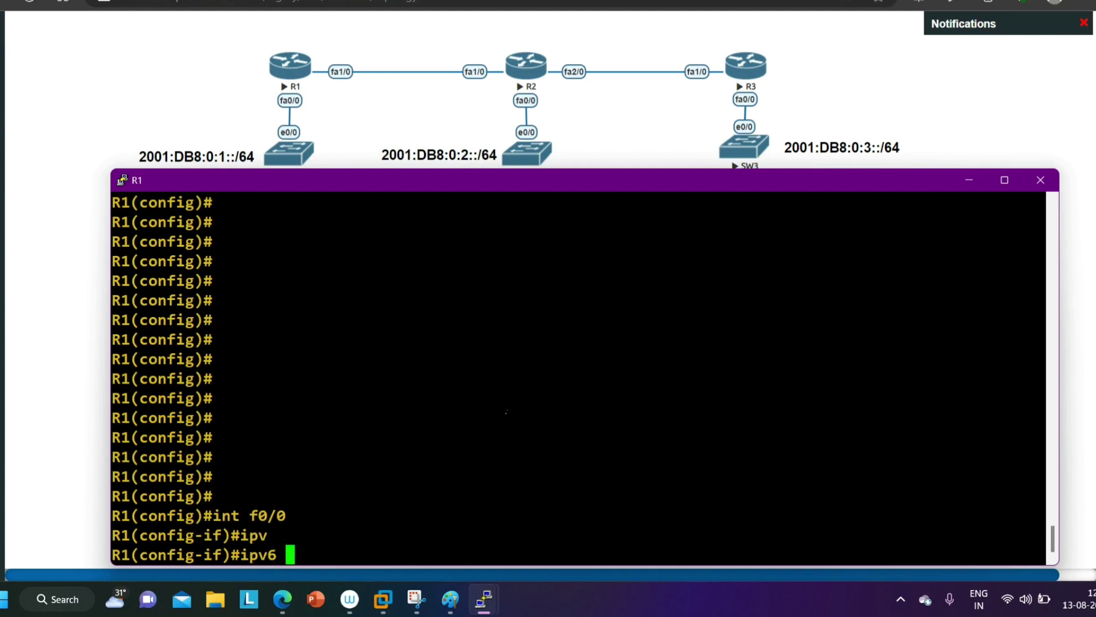
text(ei)
key(Tab)
text(100)
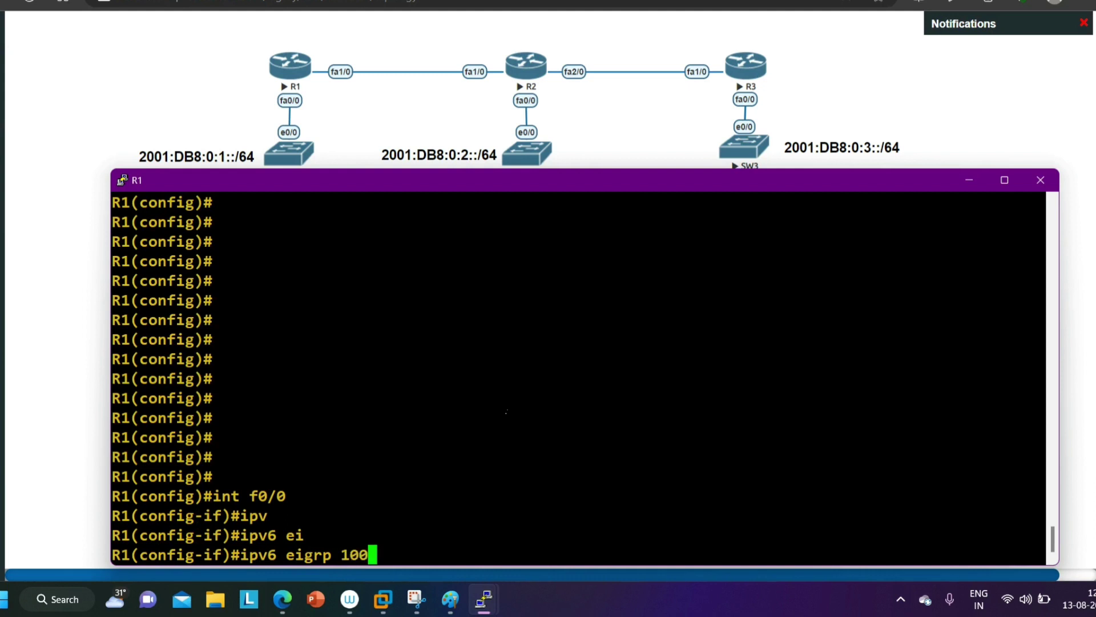
key(Return)
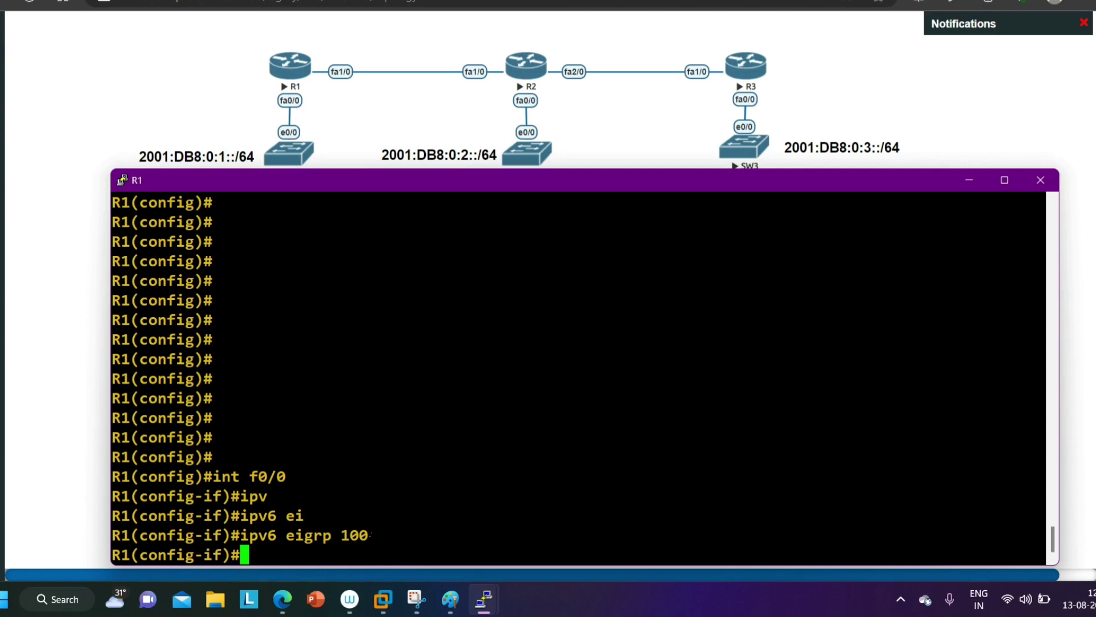
Leave the f0/0 configuration and enable IPv6 EIGRP for AS 100 on R1's interface f1/0.
text(exi)
key(Return)
text(int )
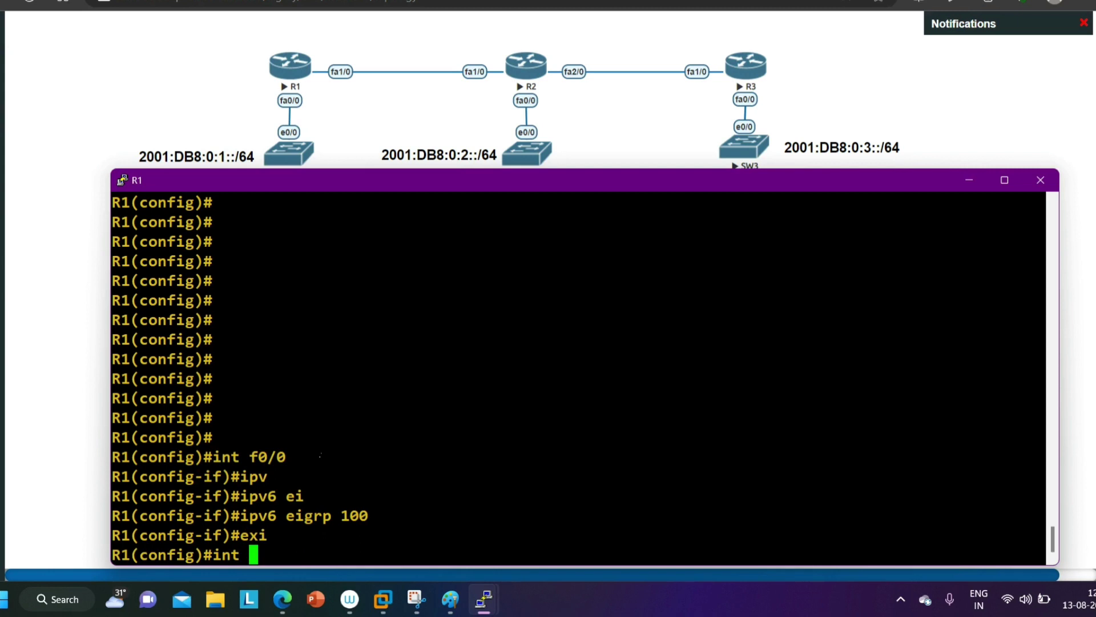
text(f1/0)
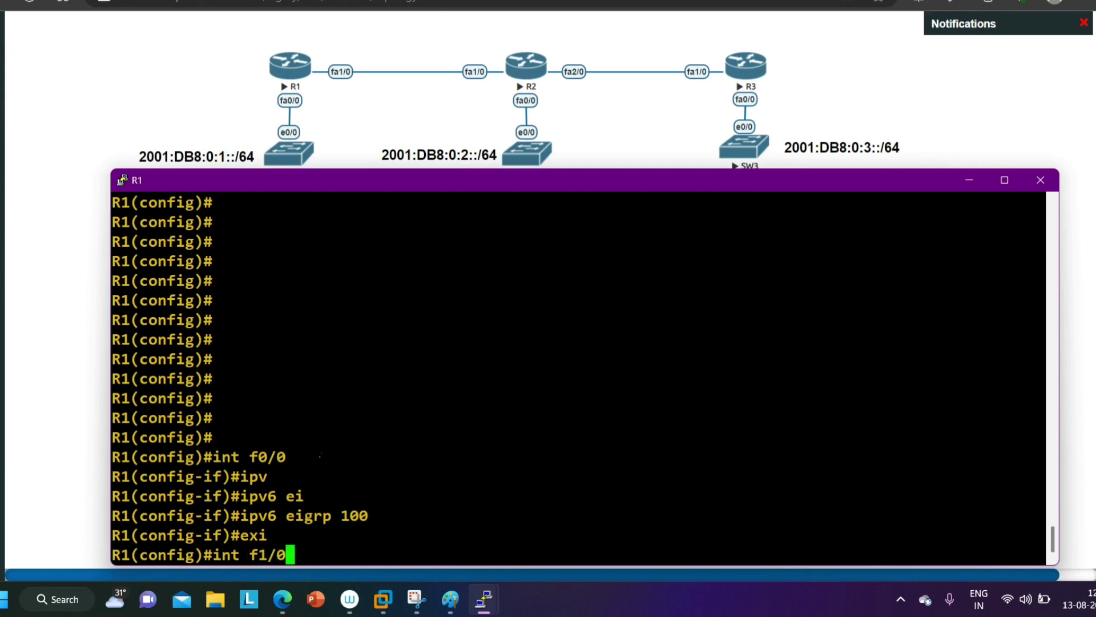
key(Return)
text(ipv)
key(Tab)
text(ei)
key(Tab)
text(100)
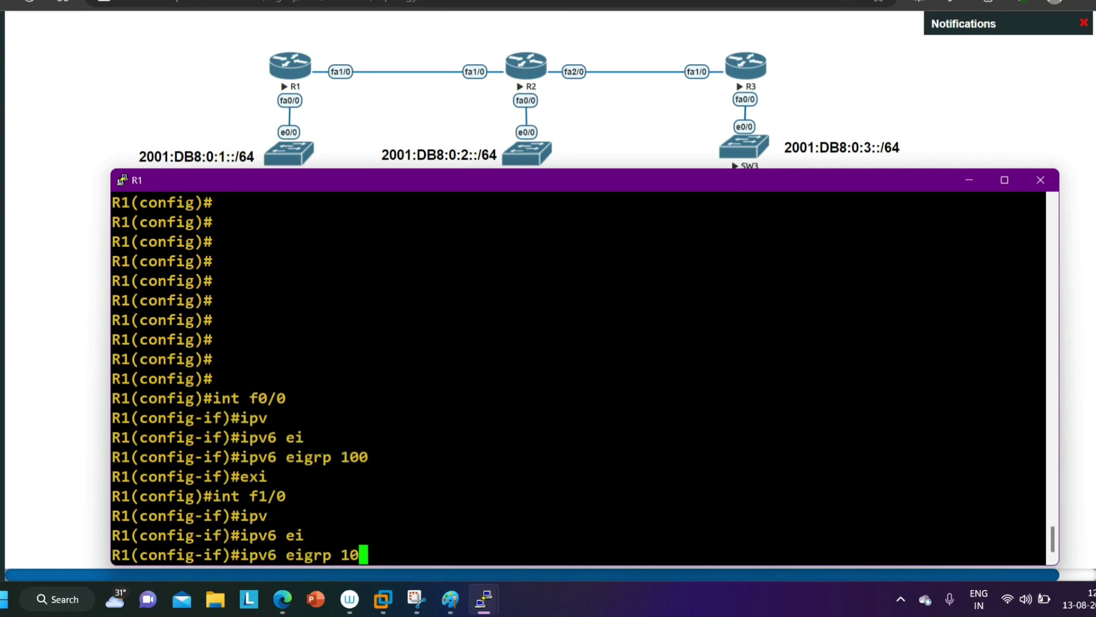
key(Return)
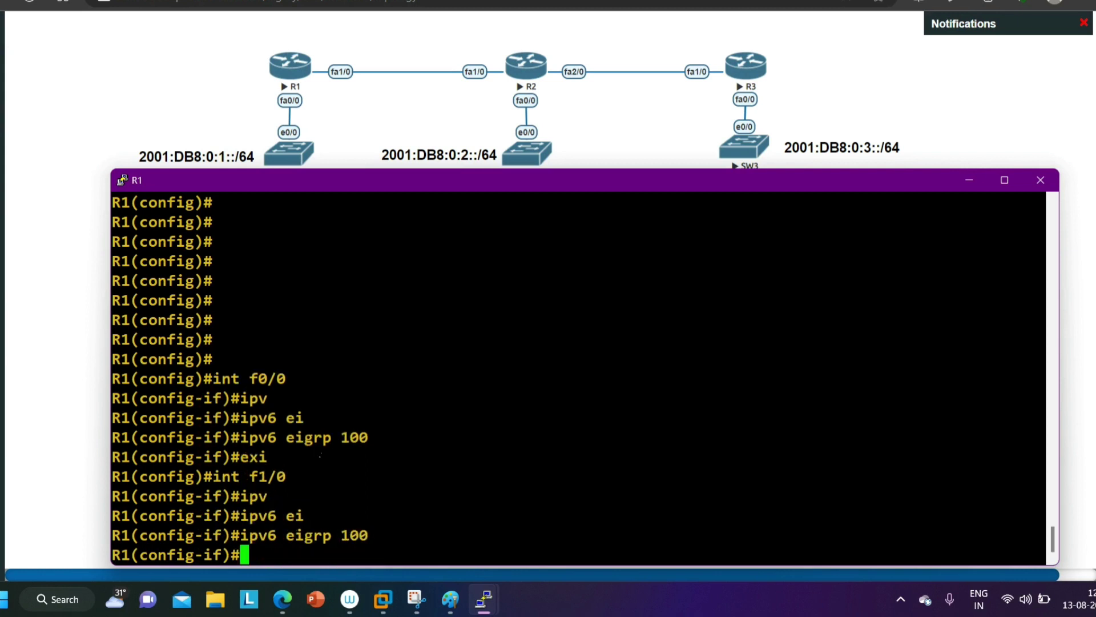
Return R1 to privileged EXEC mode and clear the console view with a run of blank prompts.
key(ctrl+z)
key(Return)
key(Return)
key(Return)
key(Return)
key(Return)
key(Return)
key(Return)
key(Return)
key(Return)
key(Return)
key(Return)
key(Return)
key(Return)
key(Return)
key(Return)
key(Return)
key(Return)
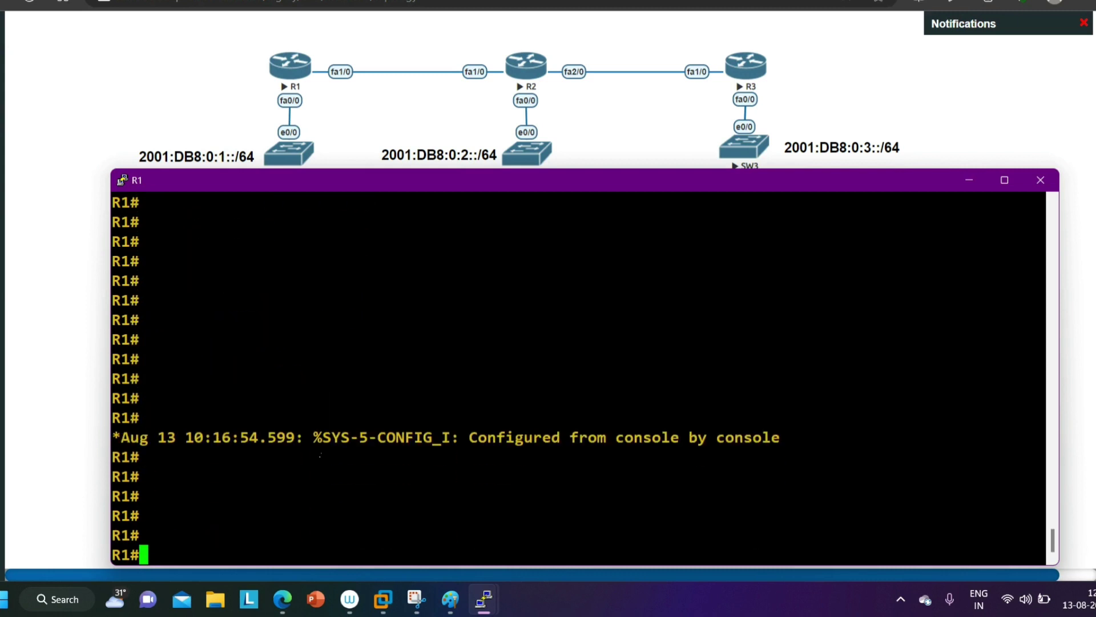
key(Return)
key(Return)
key(Return)
key(Return)
key(Return)
key(Return)
key(Return)
key(Return)
key(Return)
key(Return)
key(Return)
key(Return)
key(Return)
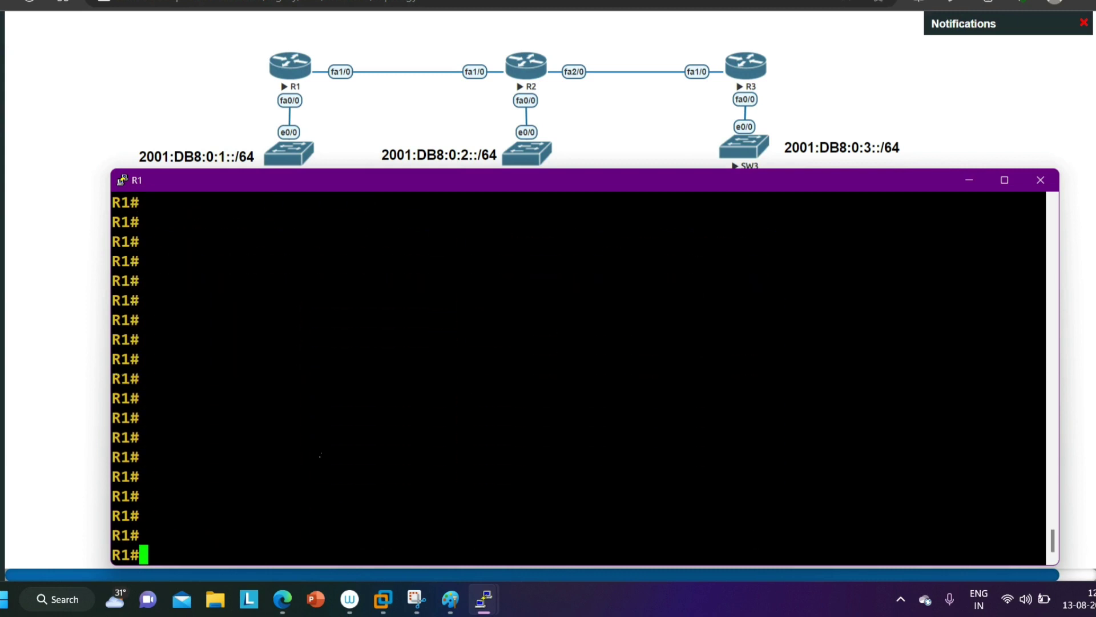
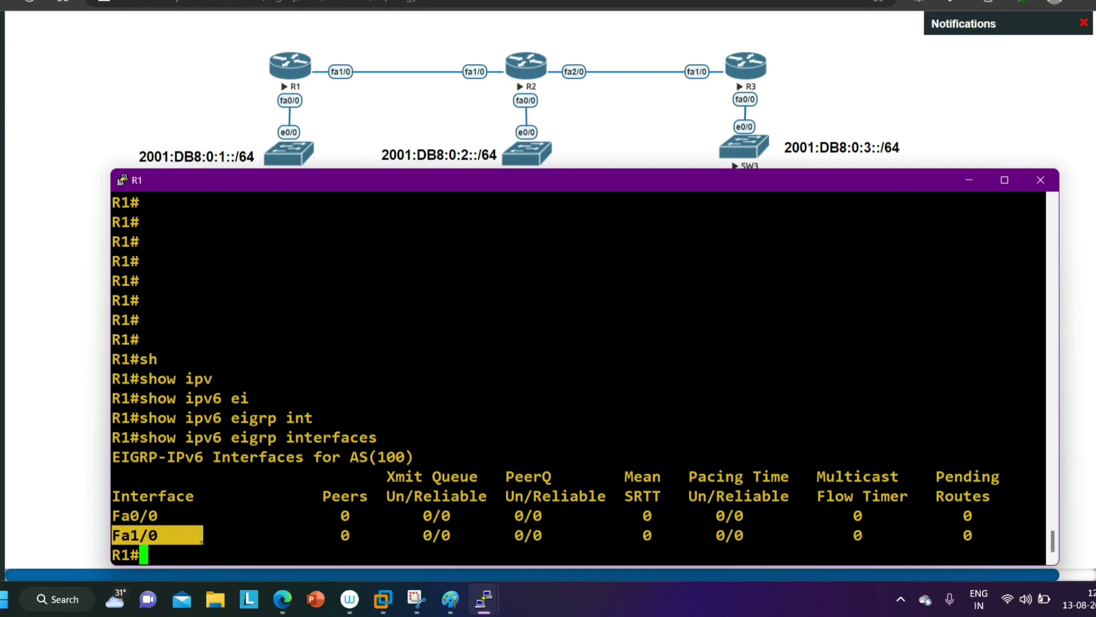
Display R1's IPv6 routing protocol details with show ipv6 protocols.
text(sh)
key(Tab)
text(ipv)
key(Tab)
text(pro)
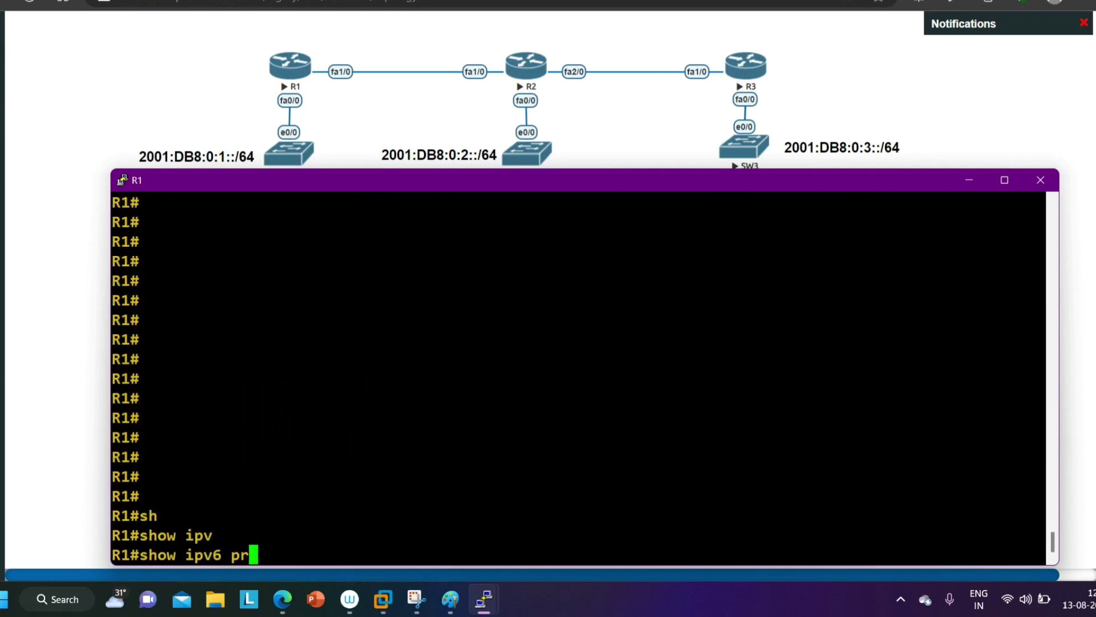
key(Tab)
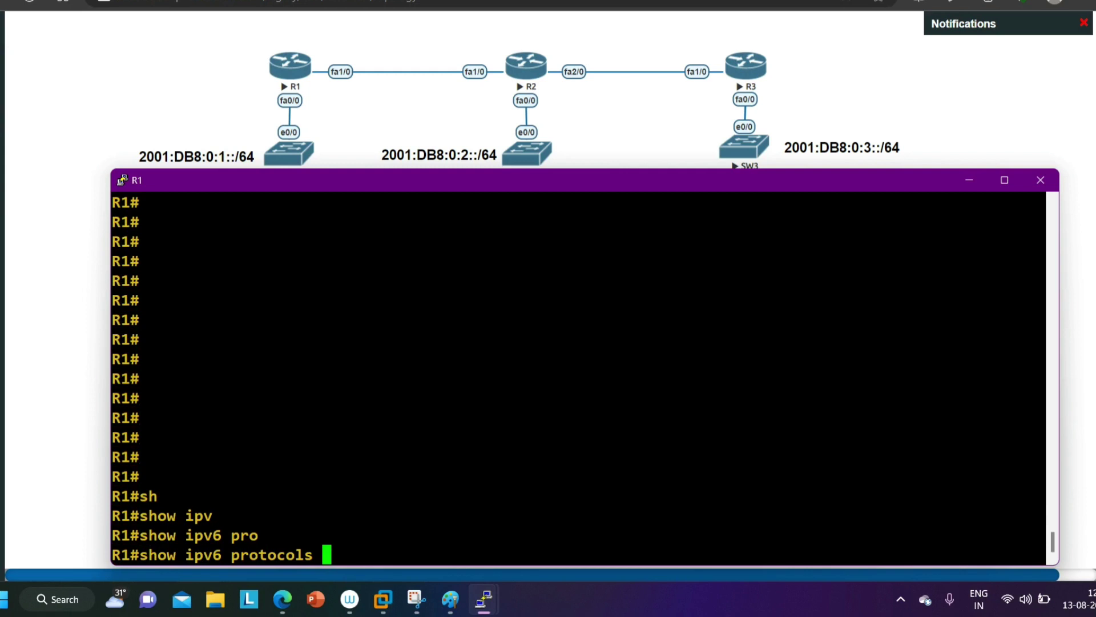
key(Return)
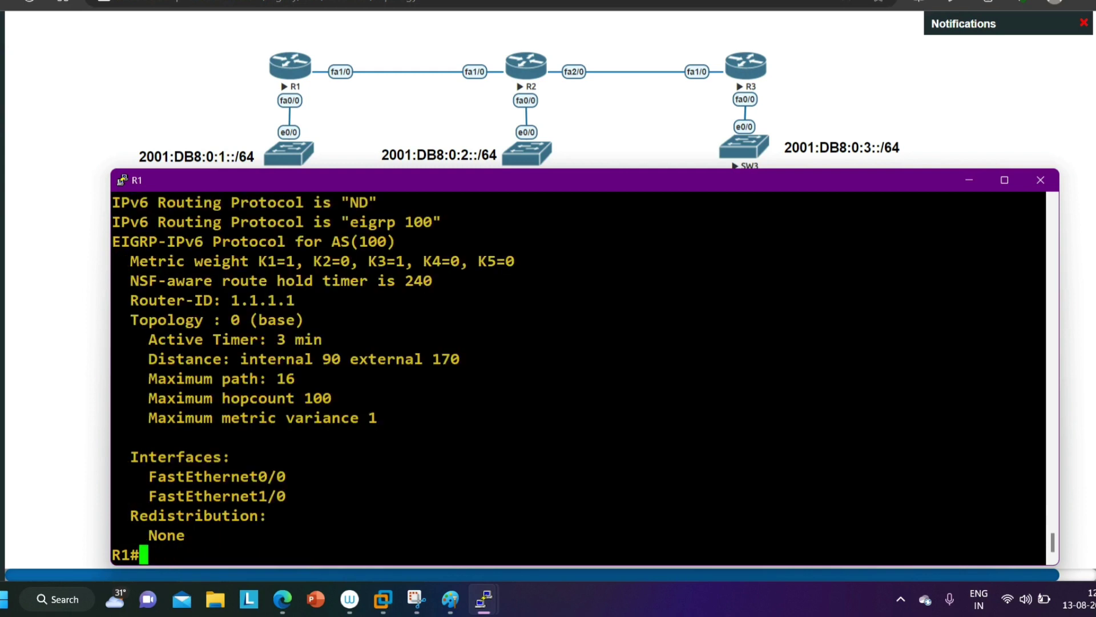
Examine the EIGRP process entry, metric weights, router ID, maximum path, hop count, variance and interfaces in R1's protocol output.
scroll(578, 377, up, 6)
scroll(578, 376, down, 3)
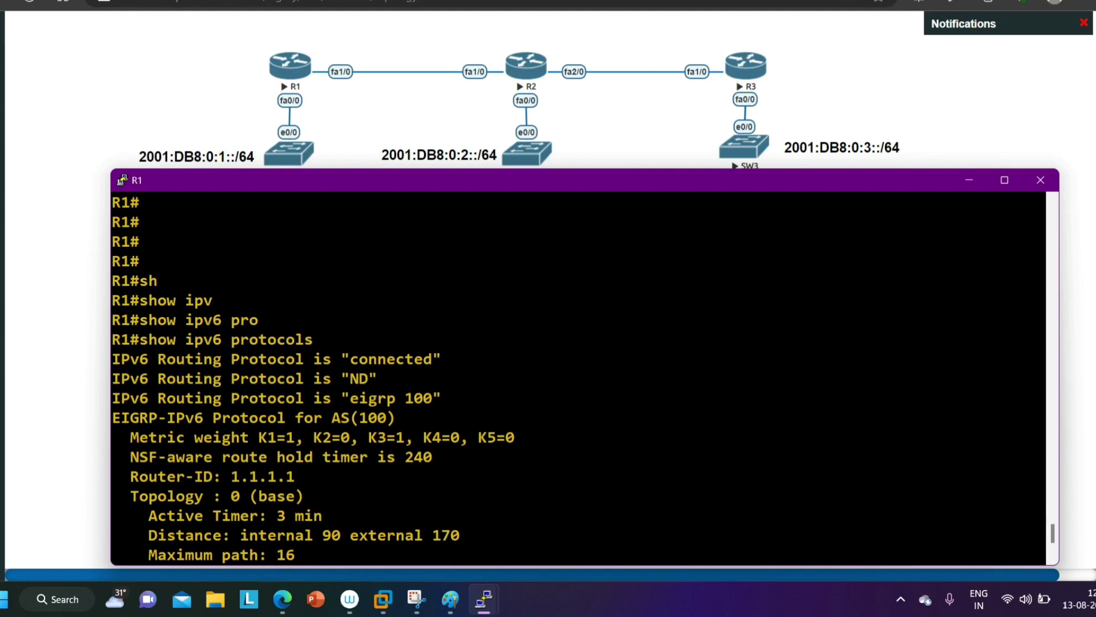
drag(121, 398, 451, 405)
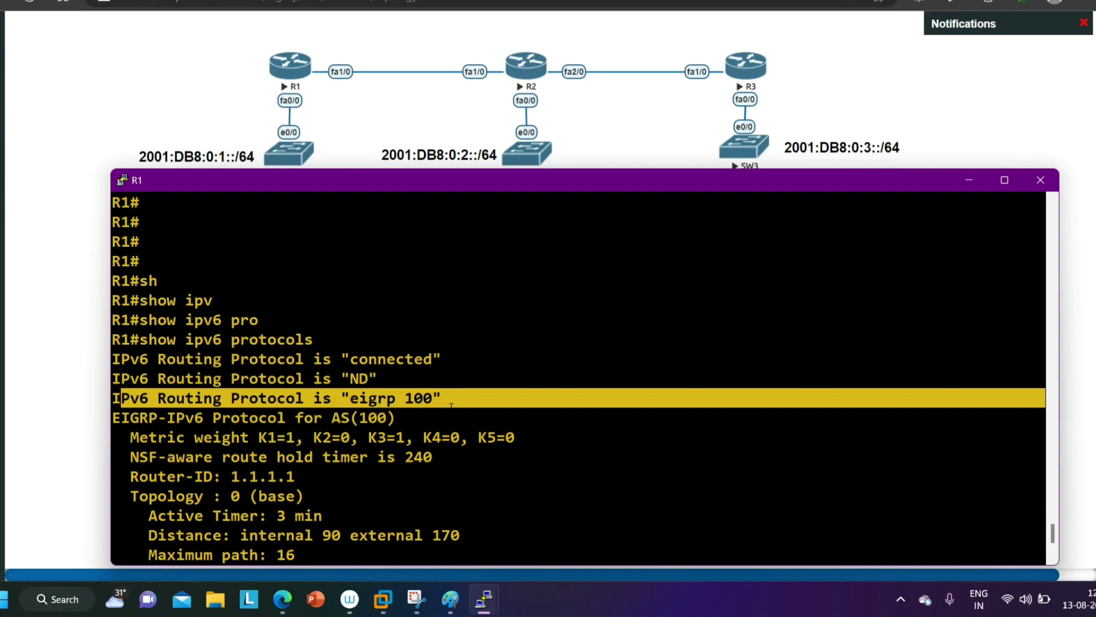
drag(259, 438, 405, 437)
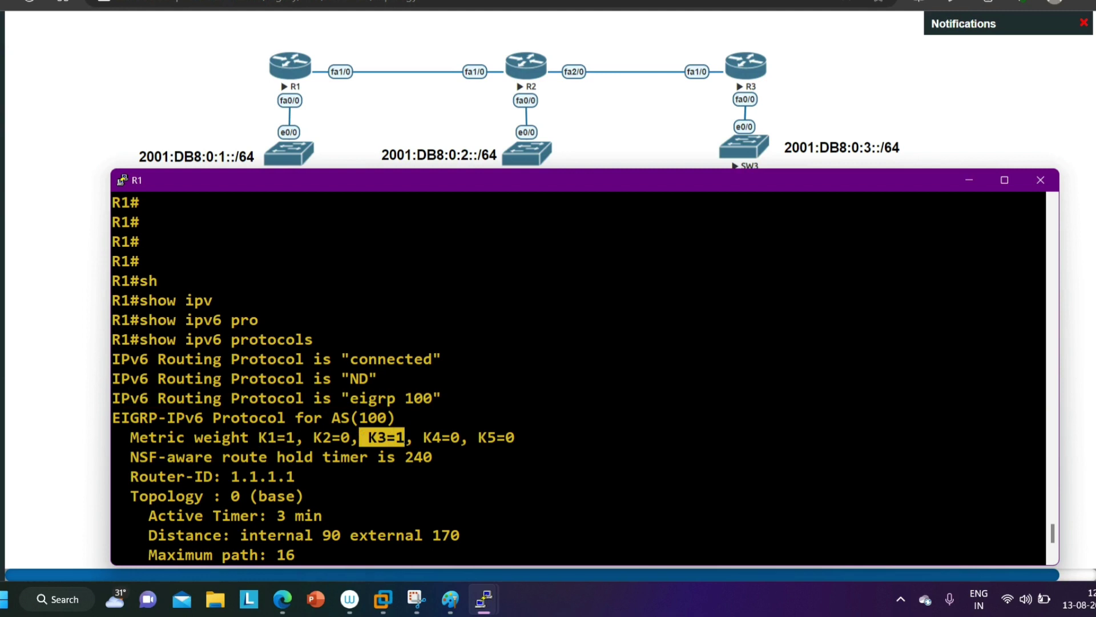
mouse_move(121, 476)
mouse_down()
mouse_move(176, 476)
mouse_move(121, 515)
mouse_move(121, 496)
mouse_up()
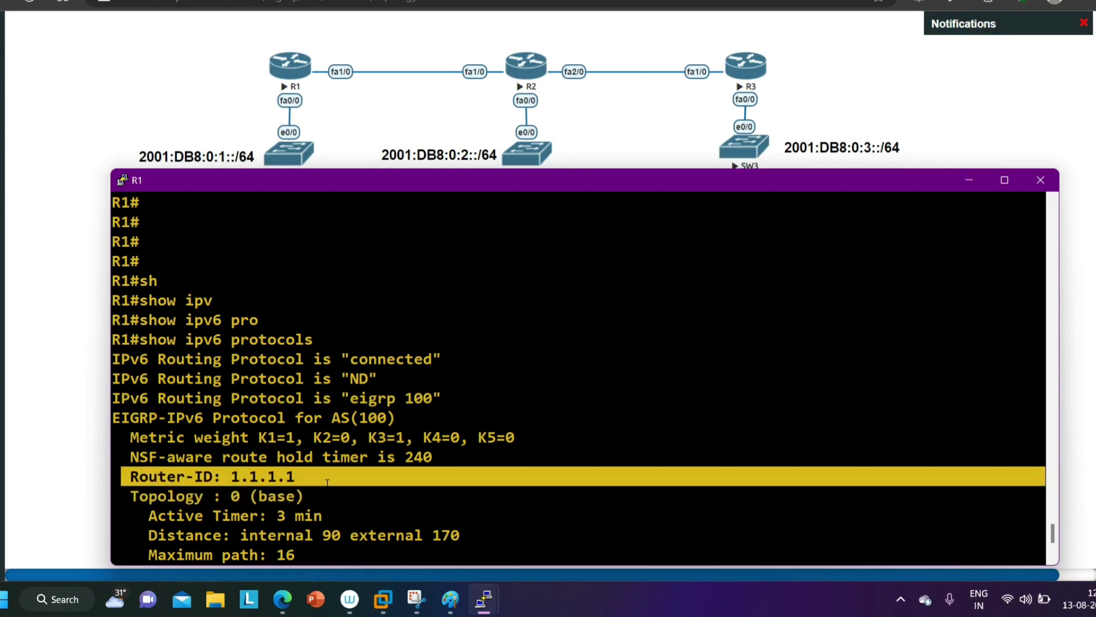
scroll(579, 376, down, 3)
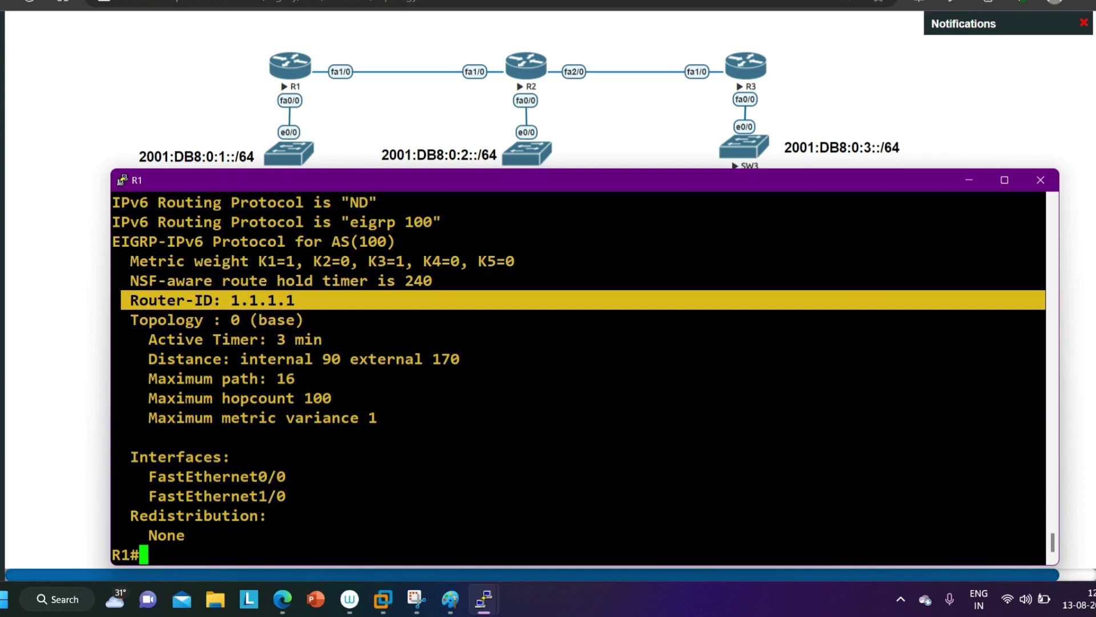
drag(140, 378, 319, 377)
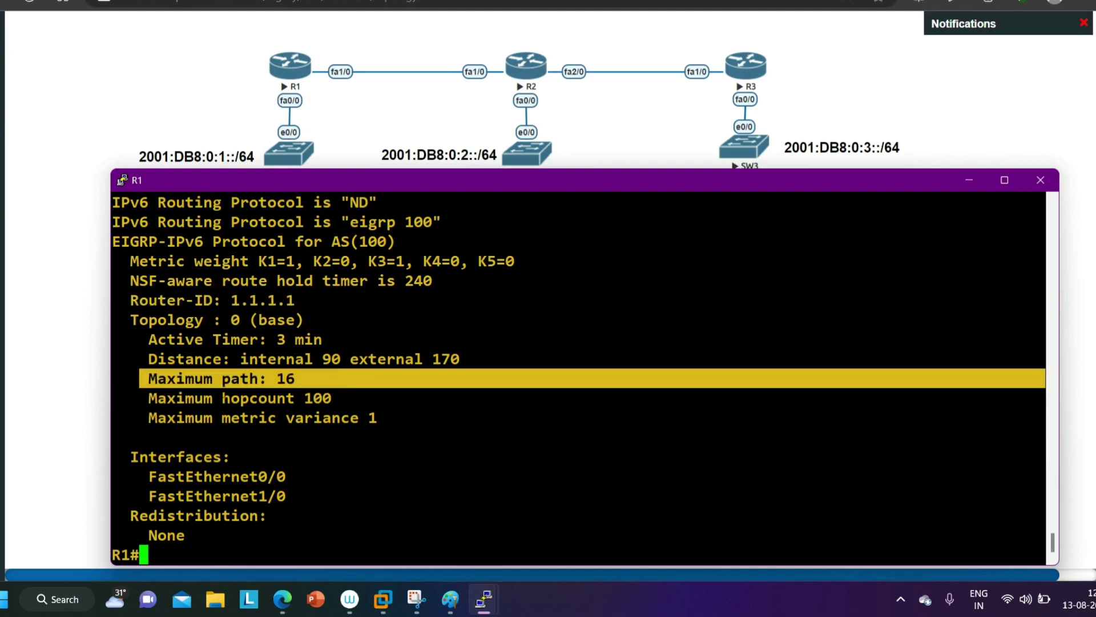
drag(140, 417, 321, 418)
drag(130, 398, 354, 403)
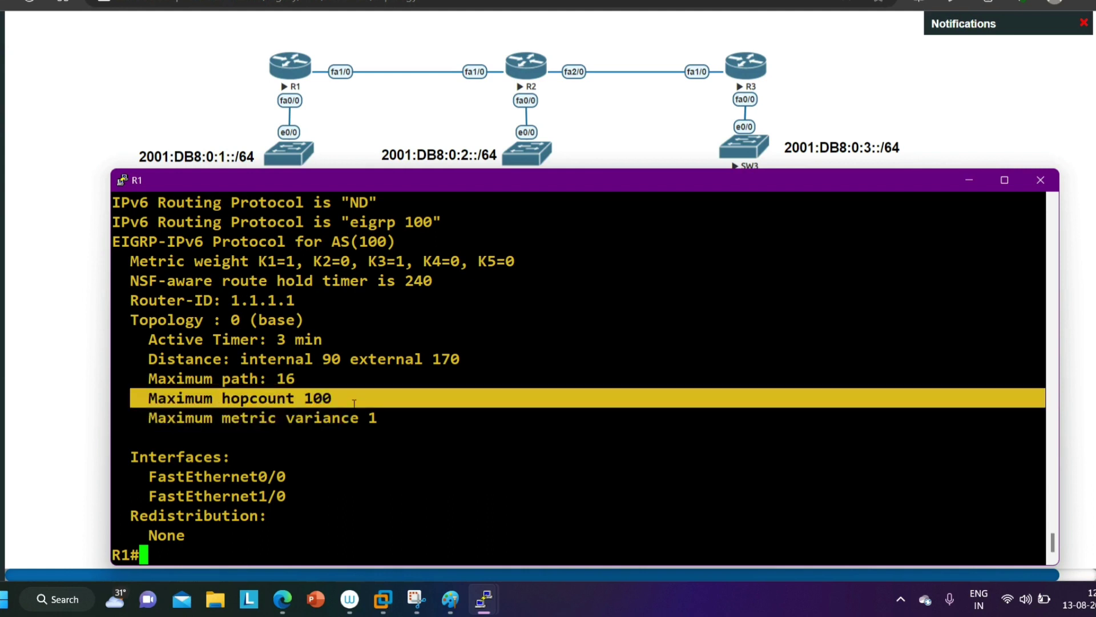
drag(130, 379, 305, 387)
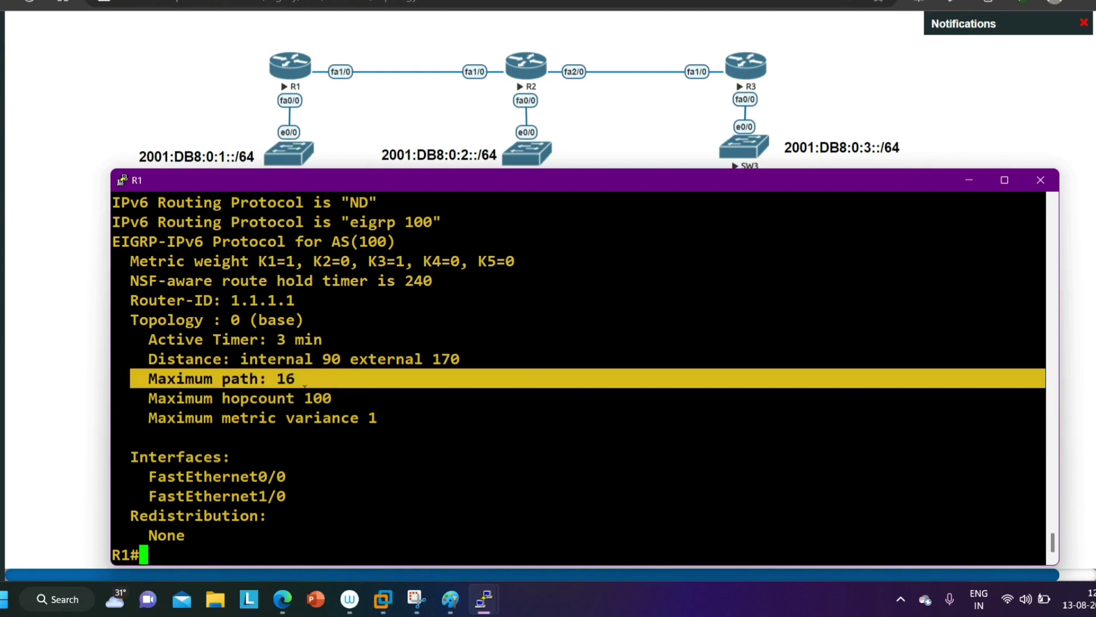
drag(131, 398, 331, 398)
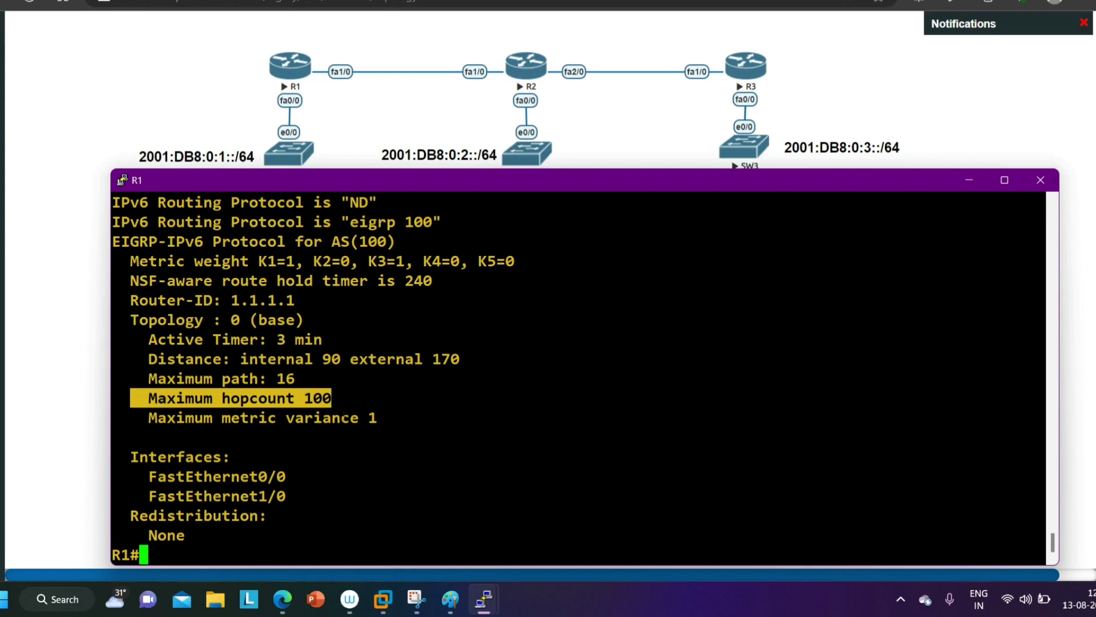
drag(130, 417, 368, 417)
drag(121, 455, 298, 501)
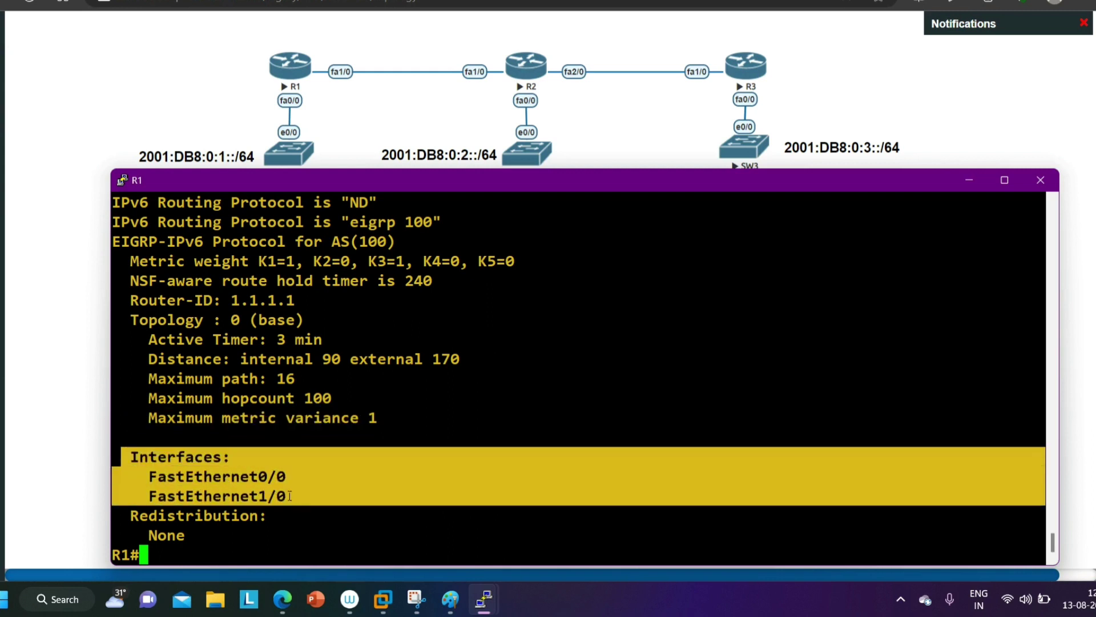
key(Return)
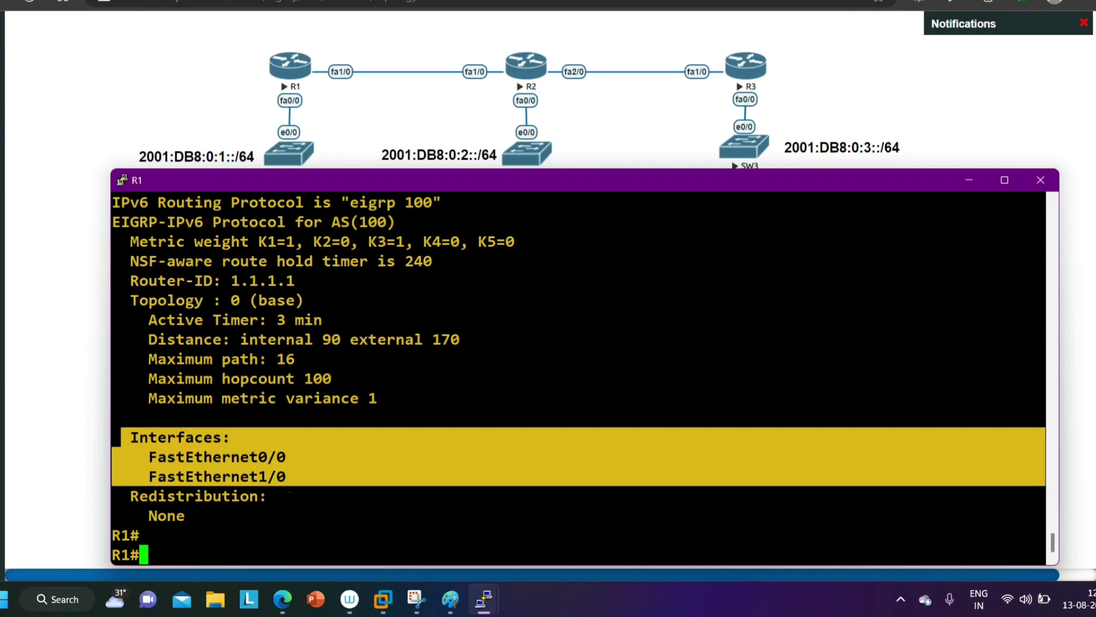
Display the EIGRP-learned IPv6 routes in R1's routing table with show ipv6 route eigrp.
key(Return)
key(Return)
key(Return)
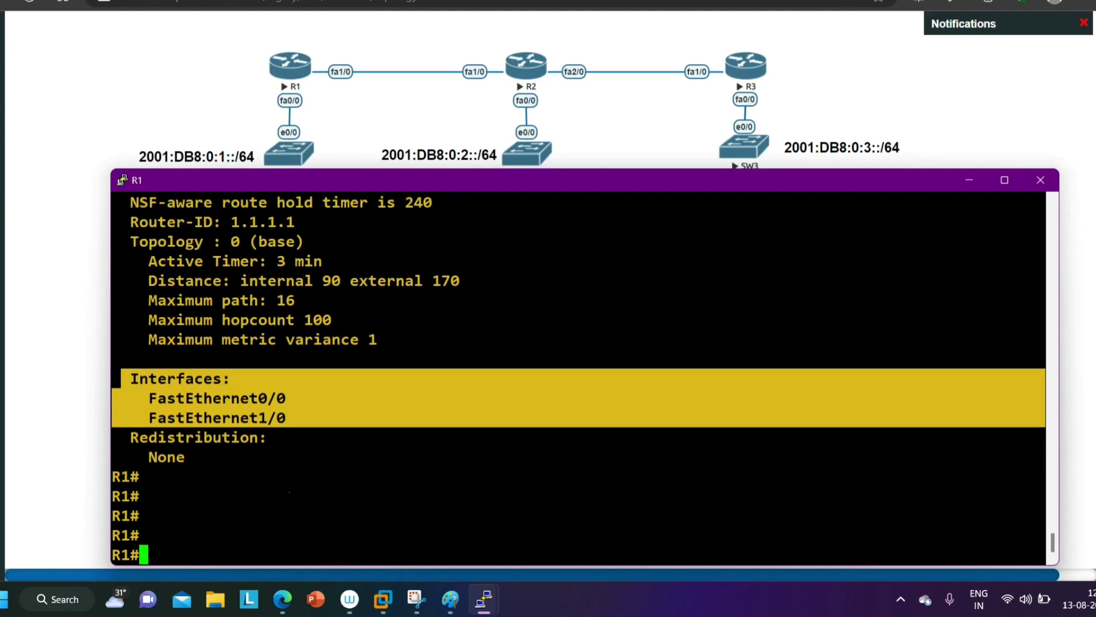
text(sh)
key(Tab)
text(ipv)
key(Tab)
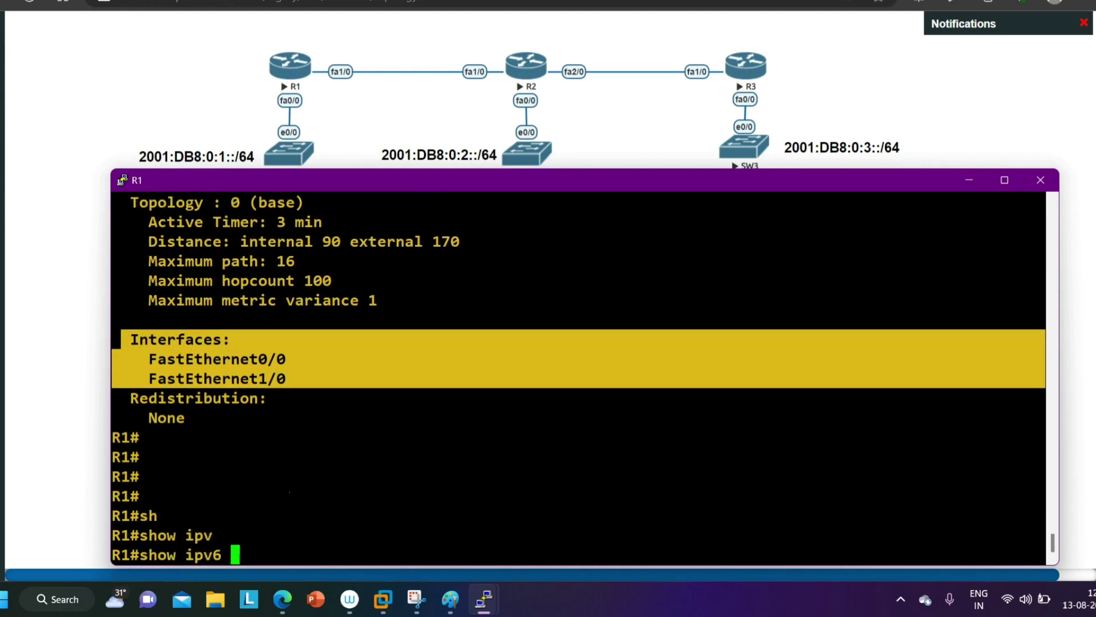
text(ro)
key(Tab)
text(ei)
key(Tab)
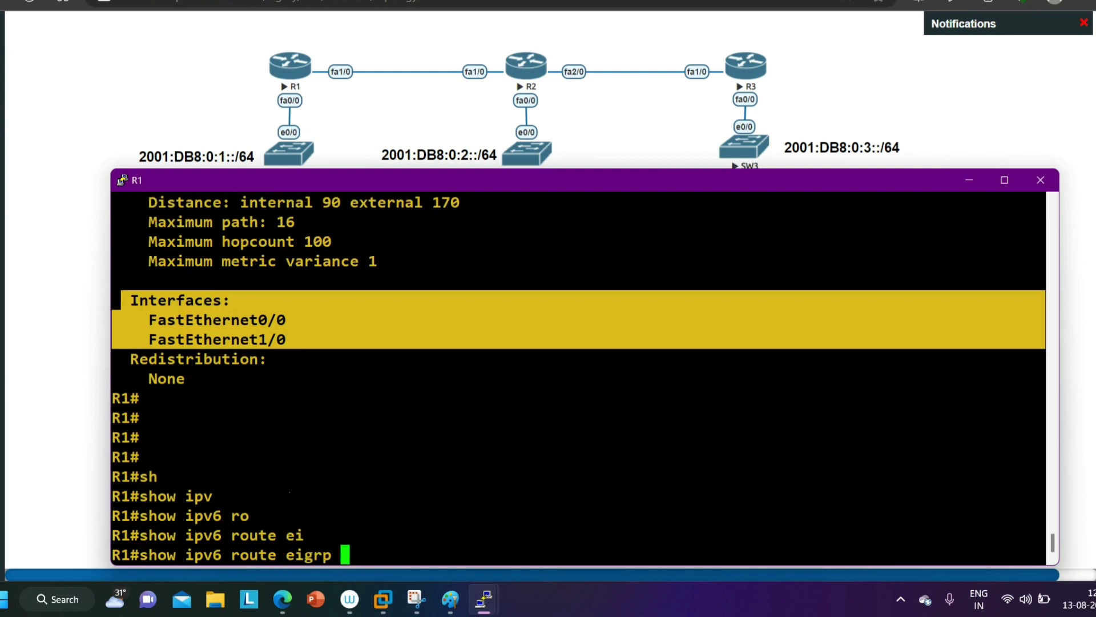
key(Return)
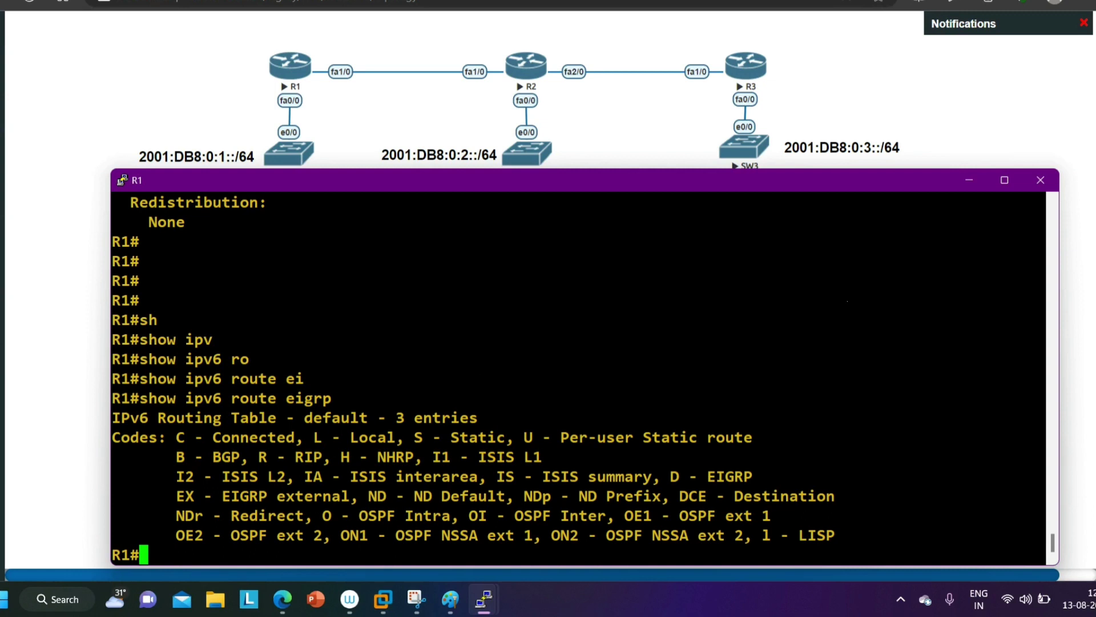
Switch from R1's console to R2's console and enter global configuration mode.
click(969, 180)
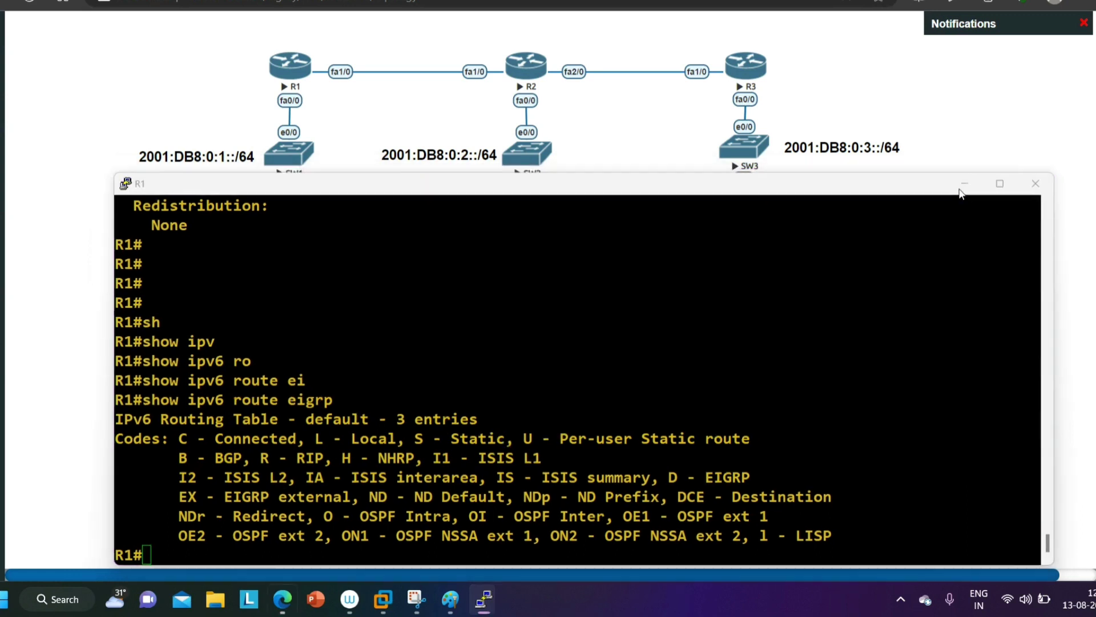
mouse_move(483, 599)
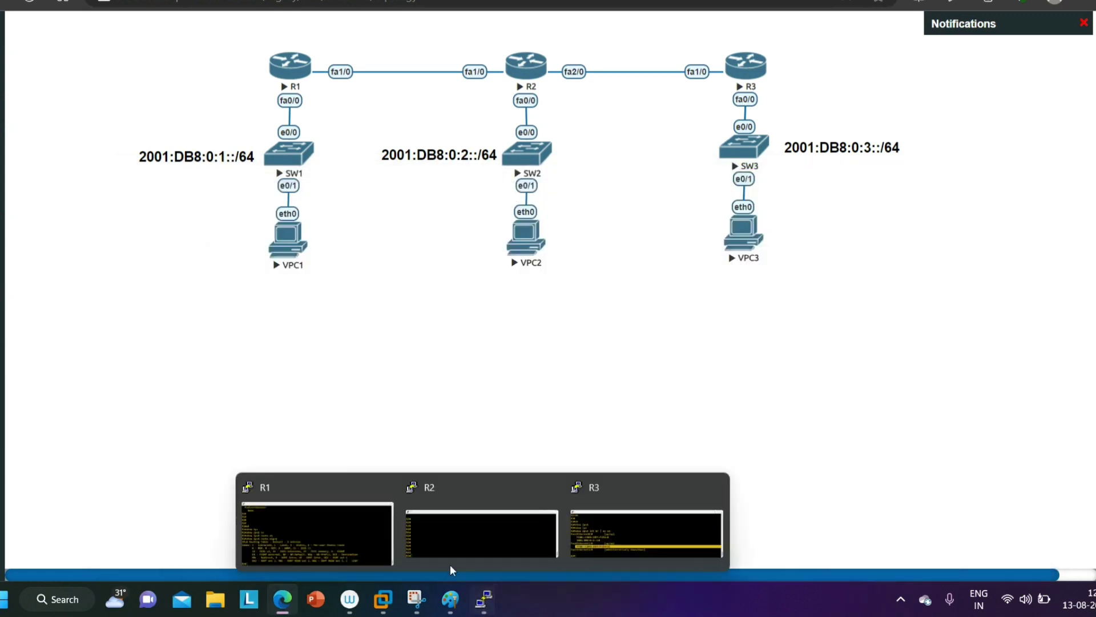
click(437, 528)
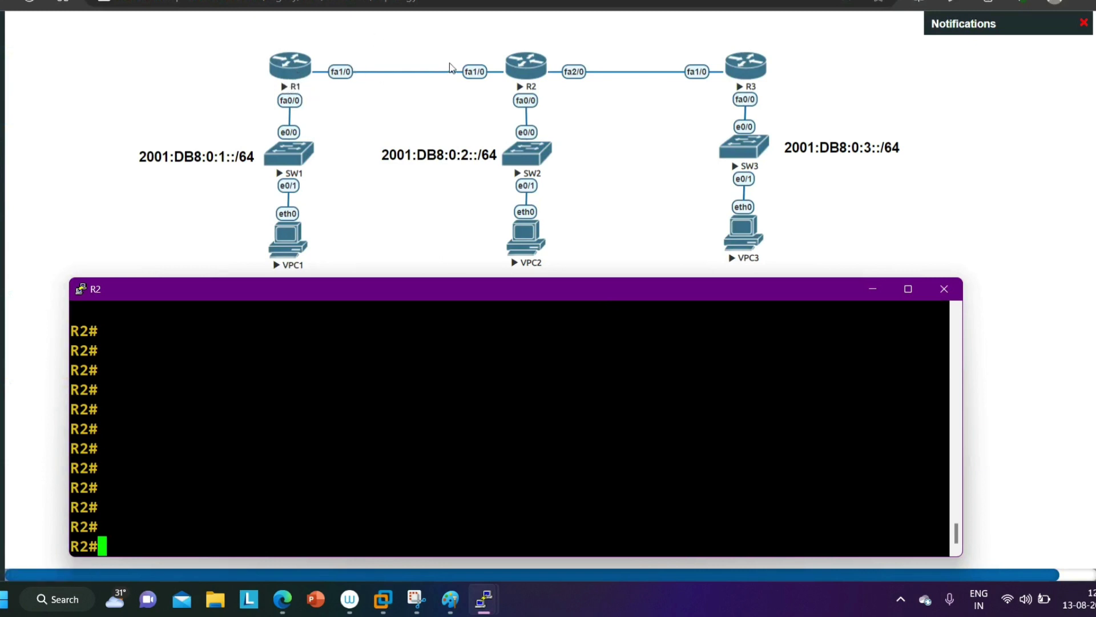
text(conf)
key(Tab)
key(Return)
key(Return)
key(Return)
key(Return)
key(Return)
key(Return)
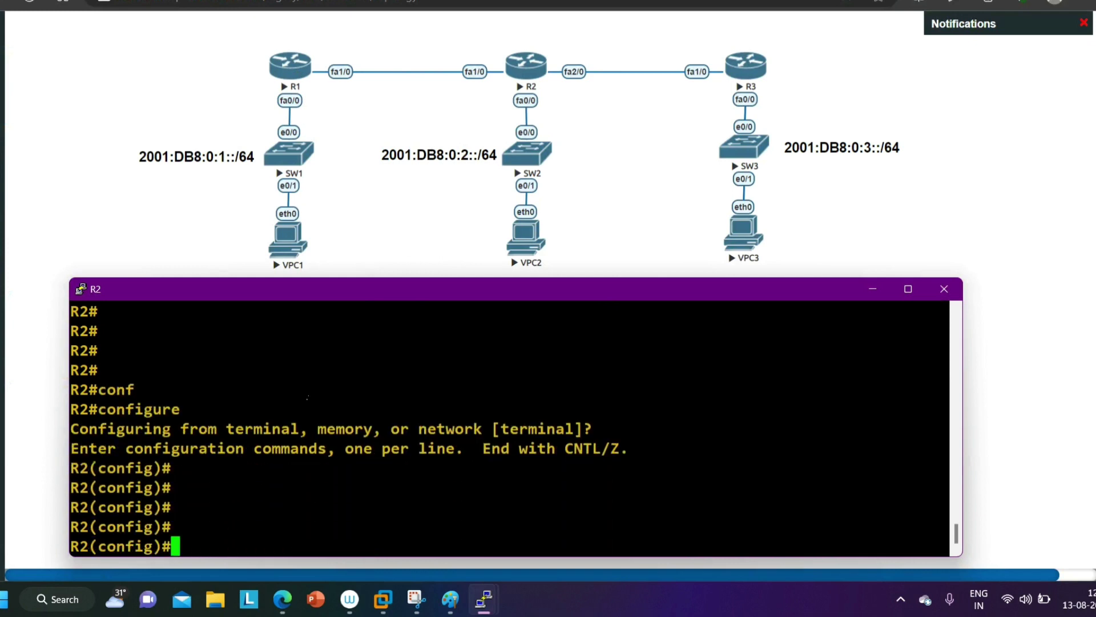
Enable IPv6 unicast routing on R2.
text(ipv)
key(Tab)
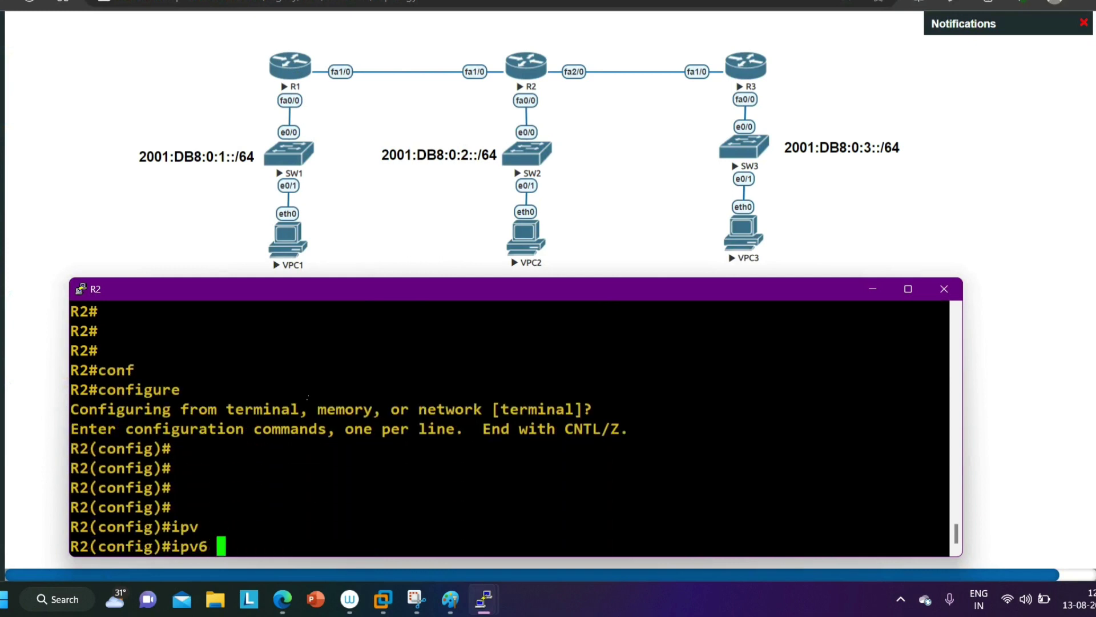
text(unicast-routing)
key(Tab)
key(Return)
key(Return)
Start the IPv6 EIGRP routing process for AS 100 on R2.
text(ipv)
key(Tab)
text(r)
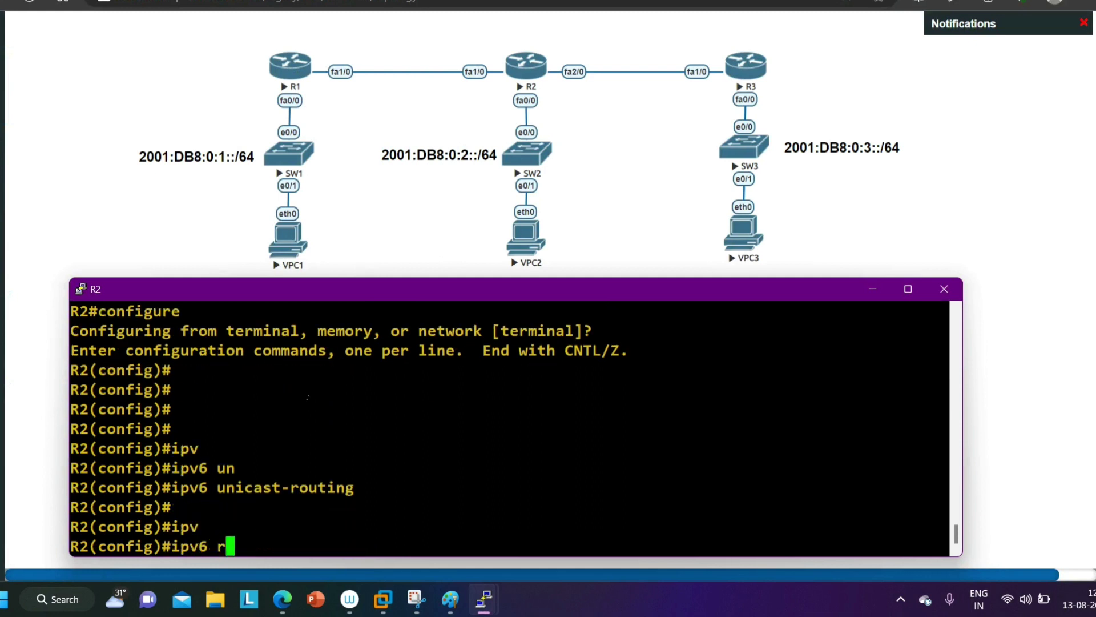
text(o)
key(Tab)
text(uter ei)
key(Tab)
text(100)
key(Return)
Set the EIGRP router ID on R2 to 2.2.2.2.
text(ro)
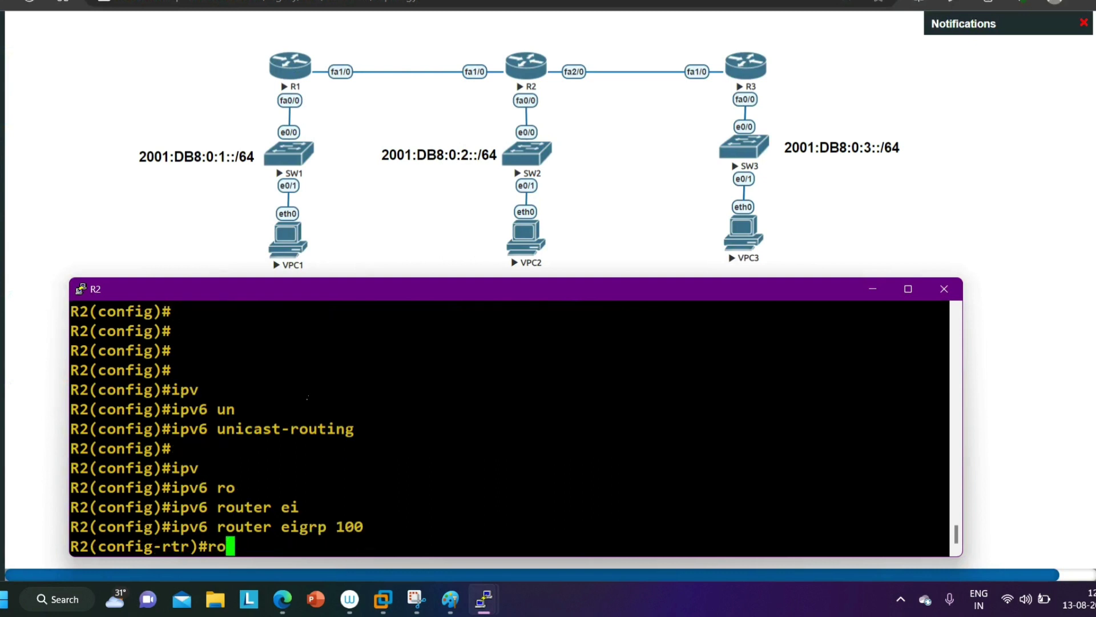
key(Tab)
key(BackSpace)
key(BackSpace)
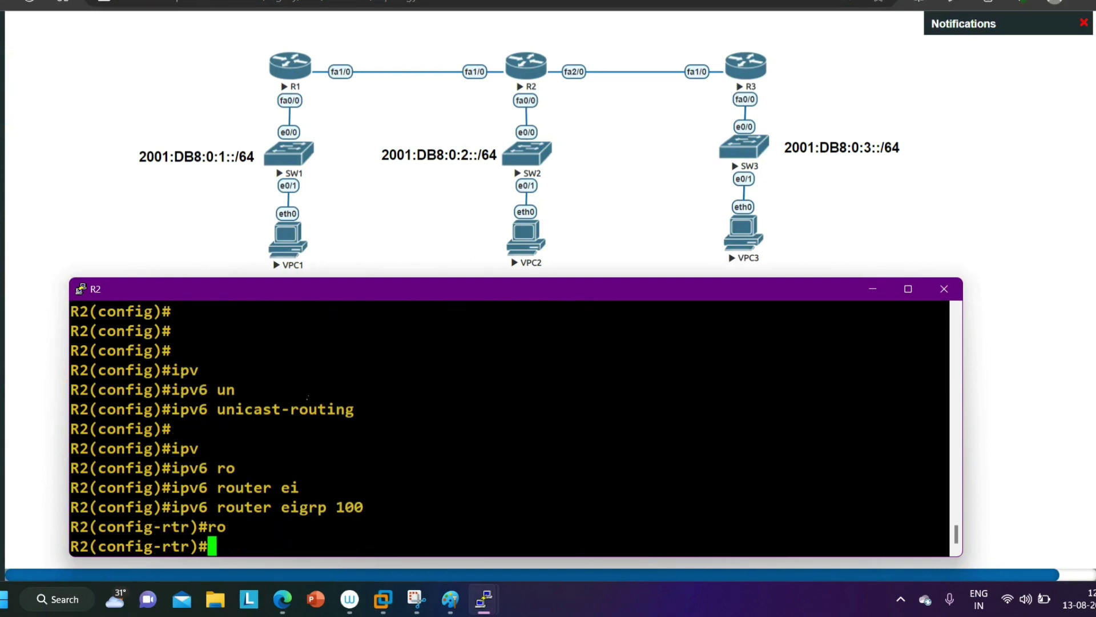
text(eigrp r)
key(Tab)
text(ro)
key(Tab)
text(2.2.2.2)
key(Return)
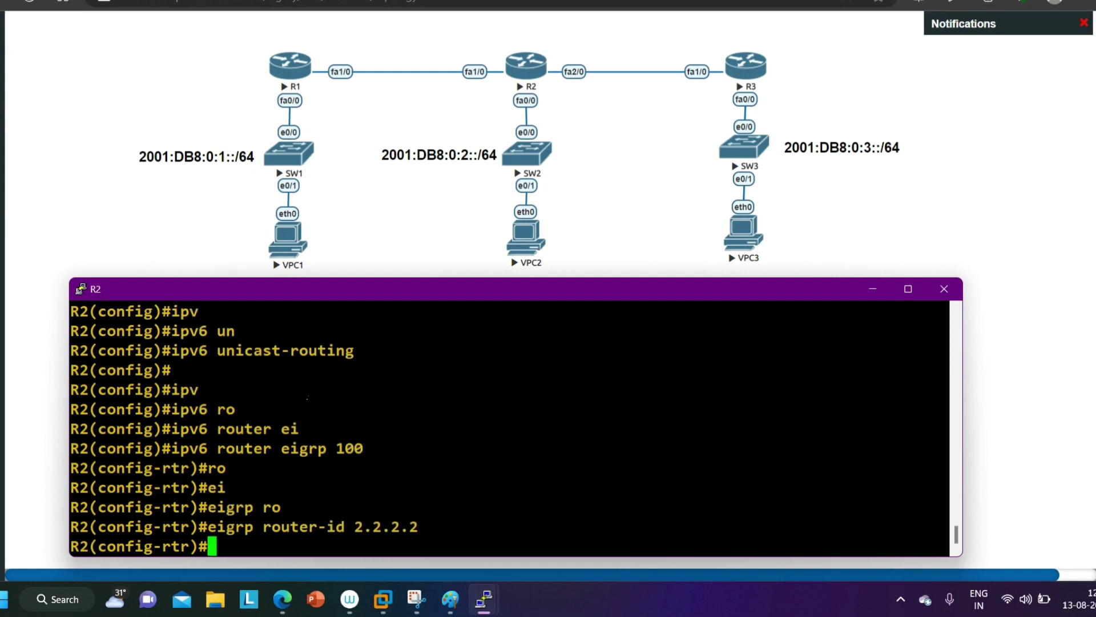
Exit R2's EIGRP router configuration to global configuration mode and clear the console view with blank prompts.
text(ex)
key(Return)
key(Return)
key(Return)
key(Return)
key(Return)
key(Return)
key(Return)
key(Return)
key(Return)
key(Return)
key(Return)
key(Return)
key(Return)
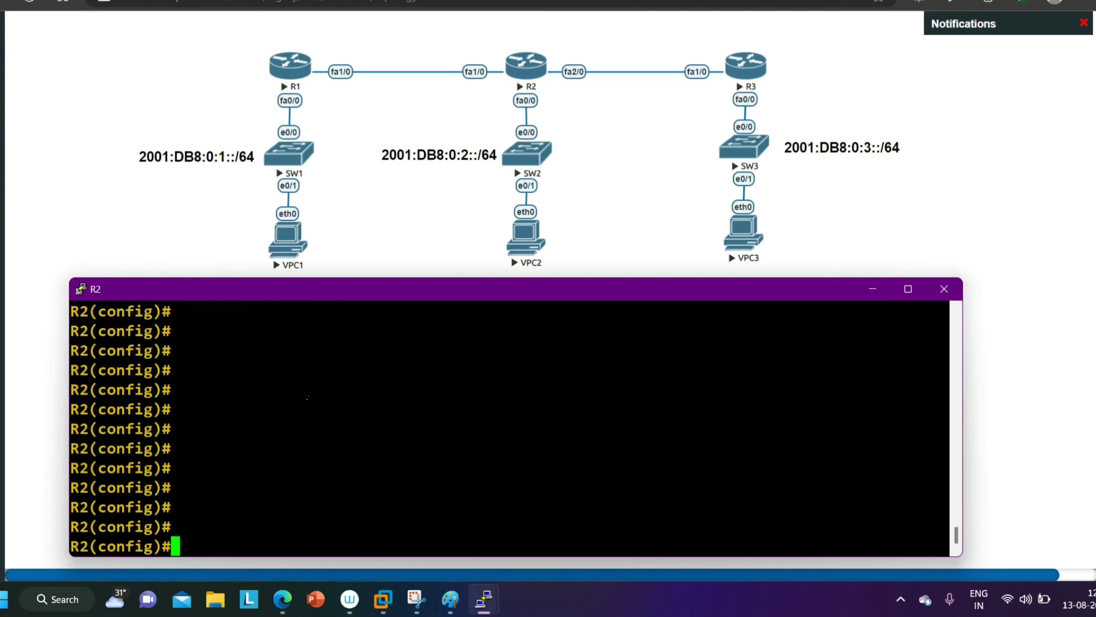
Enable IPv6 EIGRP for AS 100 on R2's interfaces f1/0, f0/0 and f2/0 together through an interface range.
text(int r )
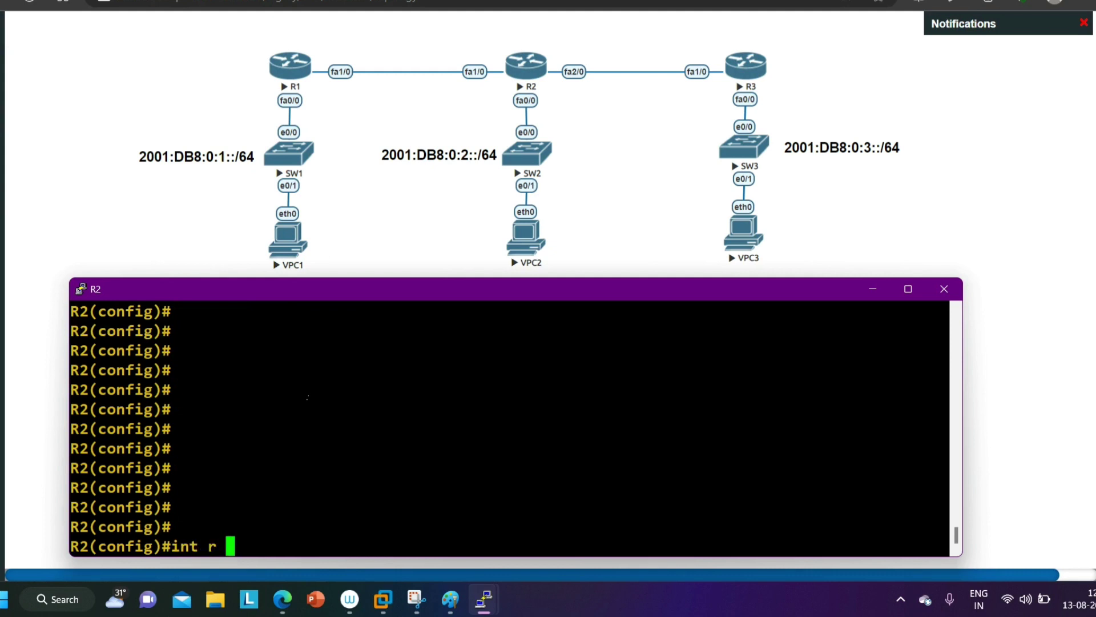
text(f1/0 , f0/0 , f2/0)
key(Return)
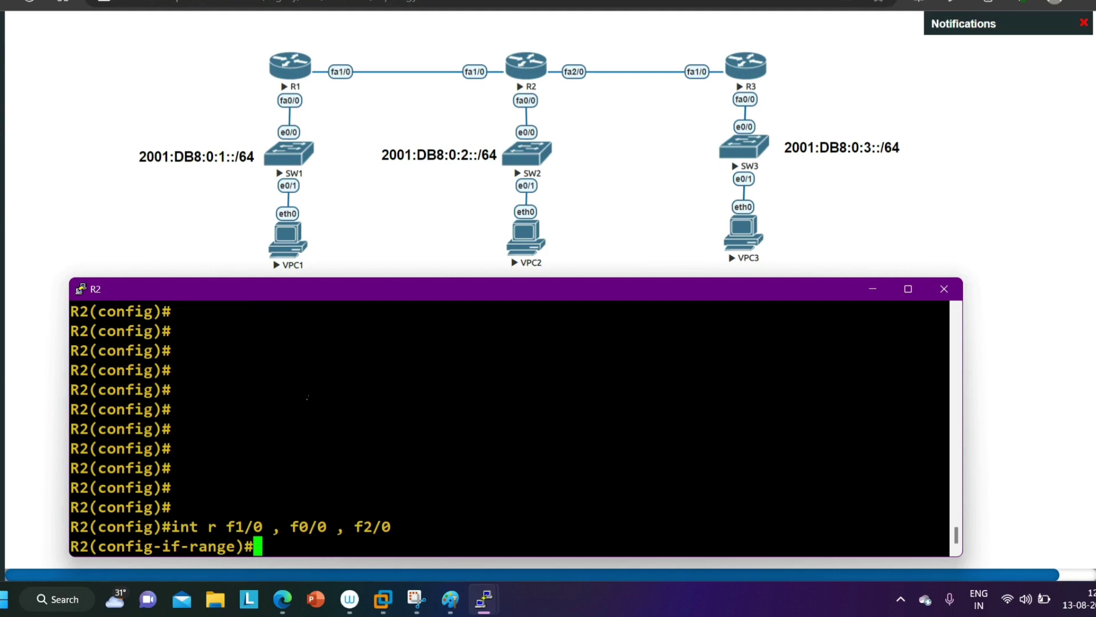
text(ipv)
key(Tab)
text(ei)
key(Tab)
text(100)
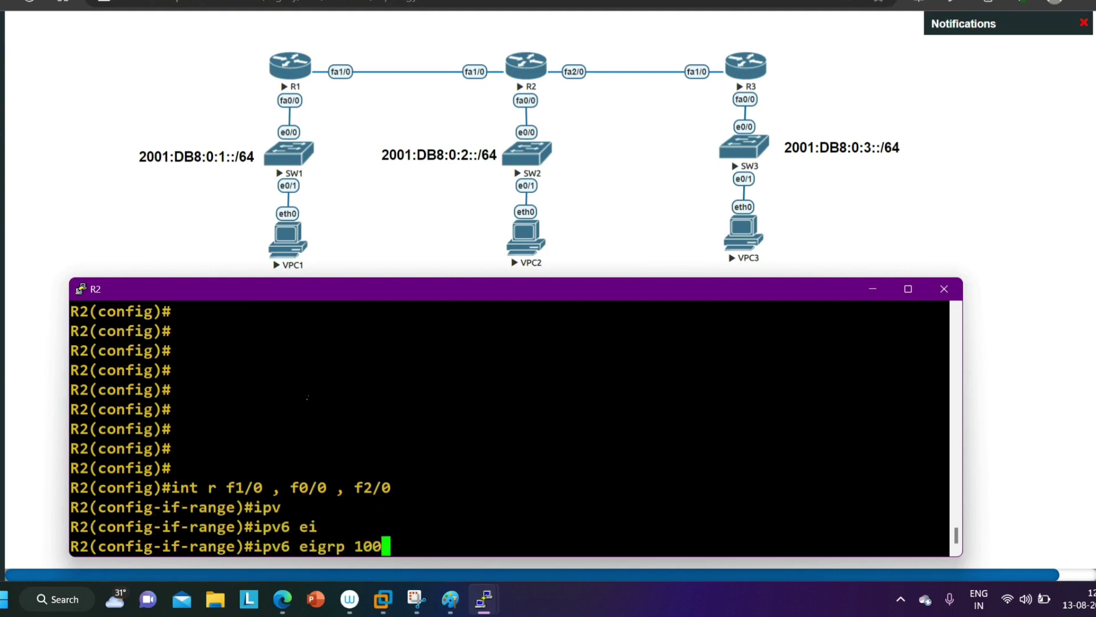
key(Return)
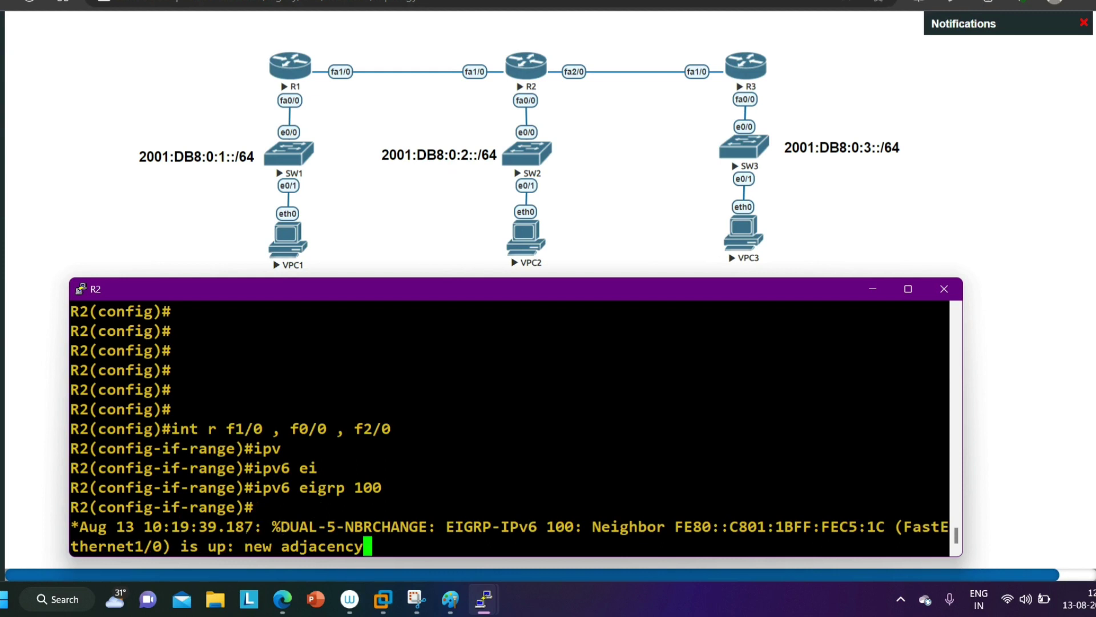
drag(126, 549, 184, 548)
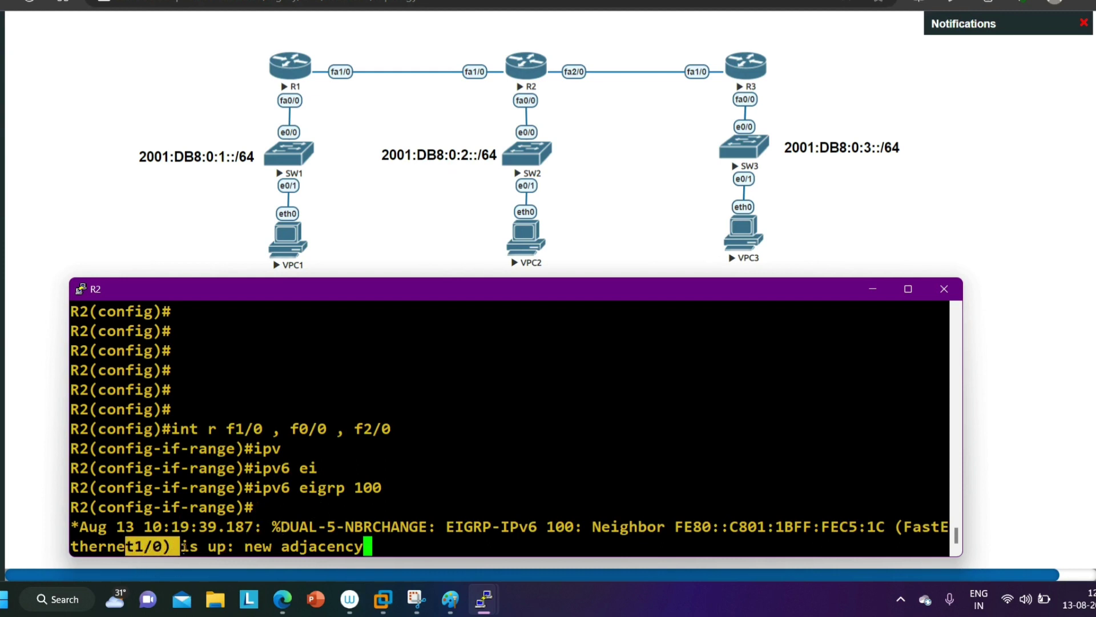
Clear R2's console view with a run of blank prompts and return to privileged EXEC mode.
key(Return)
key(Return)
key(Return)
key(Return)
key(Return)
key(Return)
key(Return)
key(Return)
key(Return)
key(Return)
key(Return)
key(Return)
key(Return)
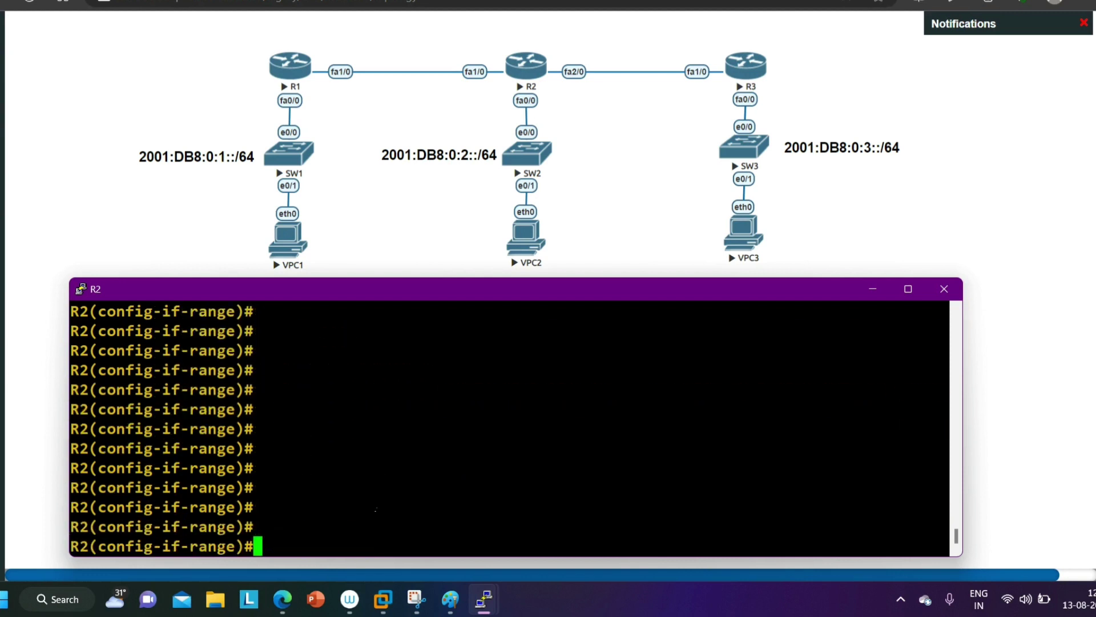
key(ctrl+z)
key(Return)
Display R2's IPv6 EIGRP neighbors with show ipv6 eigrp neighbors and highlight the neighbor's link-local address.
text(sh)
key(Tab)
text(ipv)
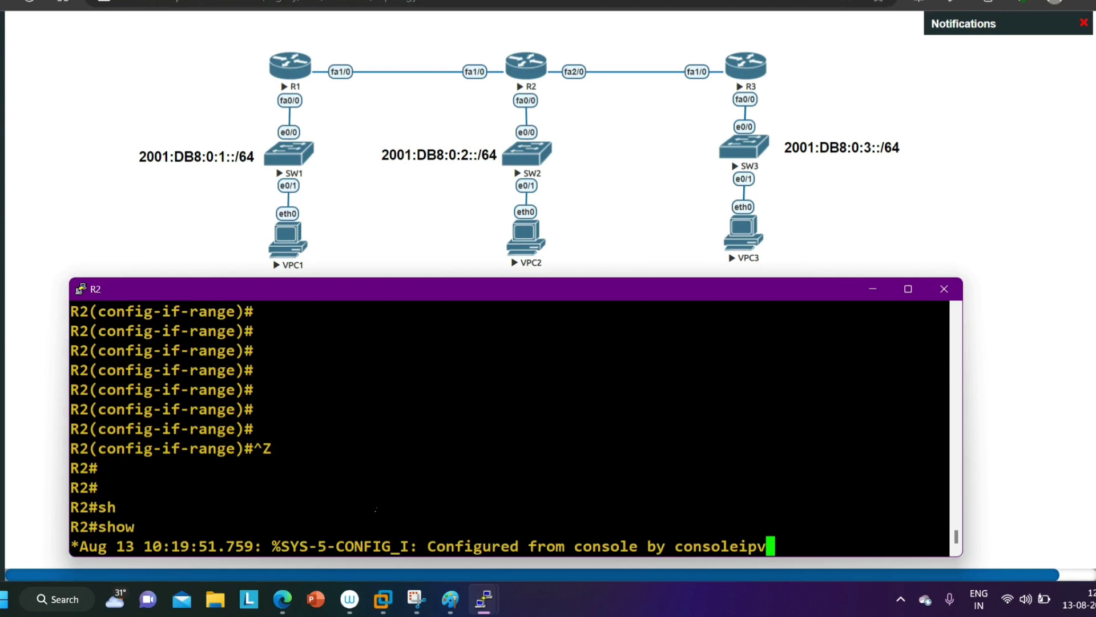
key(Tab)
text(ei)
key(Tab)
text(nei)
key(Tab)
key(Return)
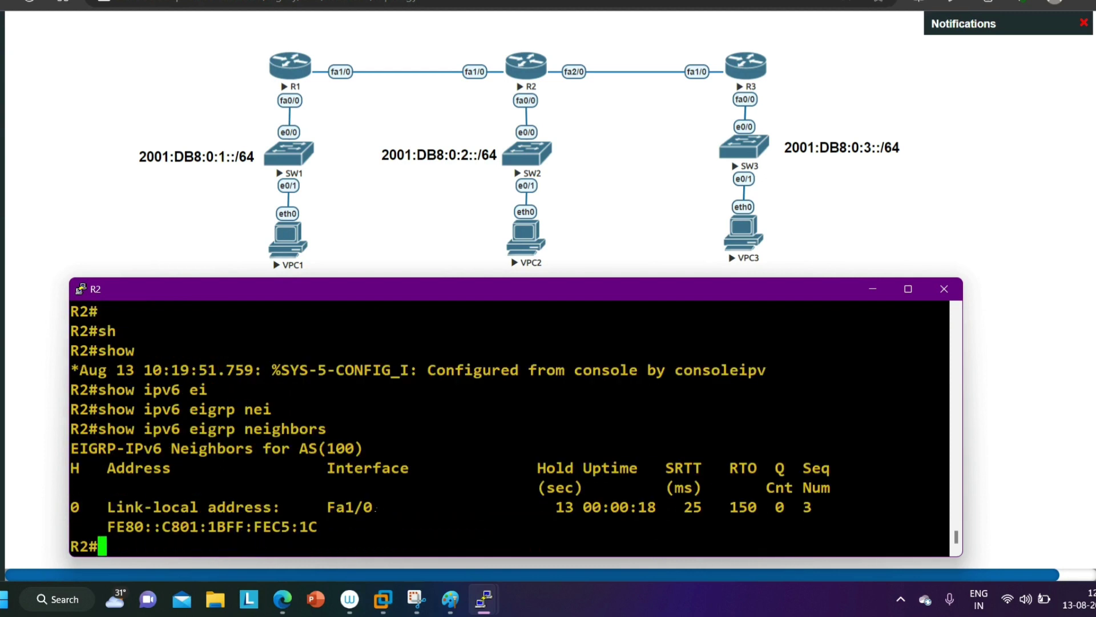
drag(105, 527, 317, 526)
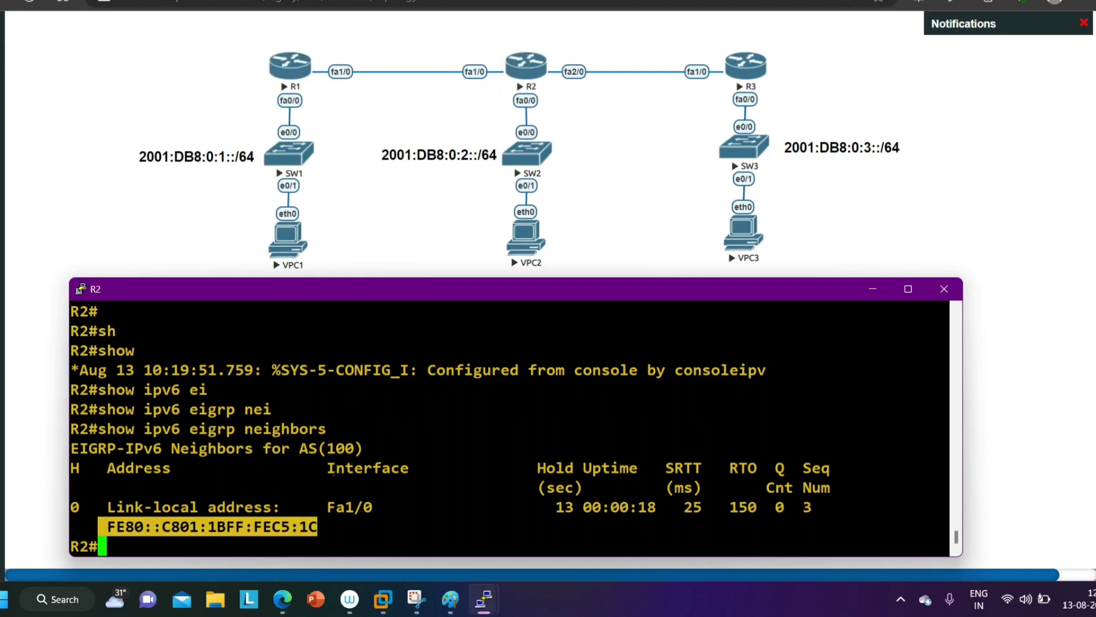
Display the interfaces running IPv6 EIGRP on R2 with show ipv6 eigrp interfaces.
text(sh)
key(Tab)
text(ipv)
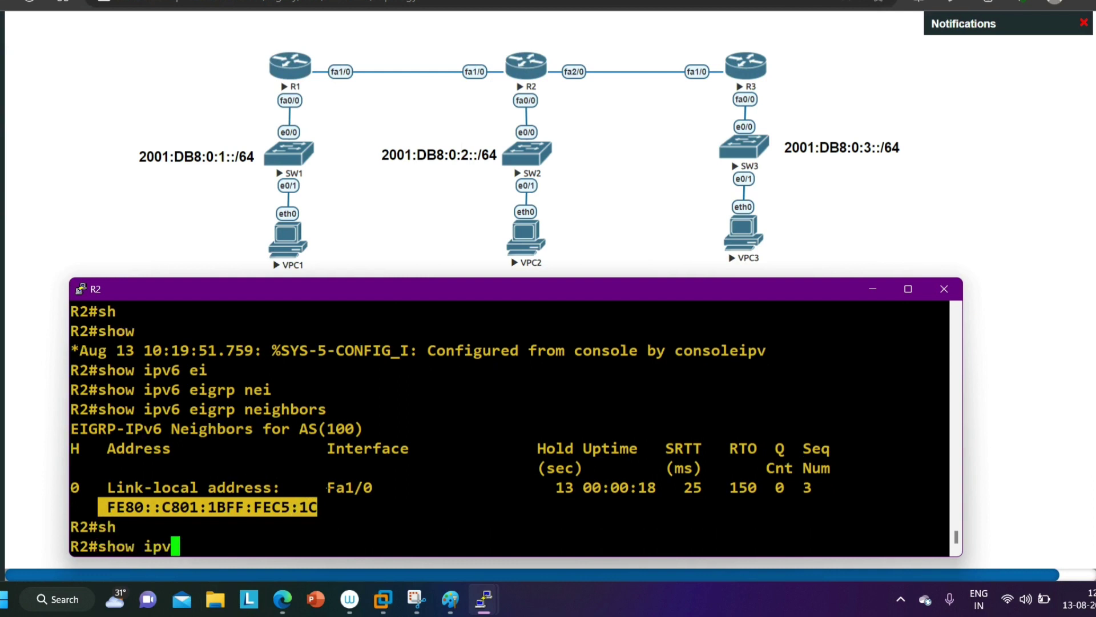
key(Tab)
text(ei)
key(Tab)
text(int)
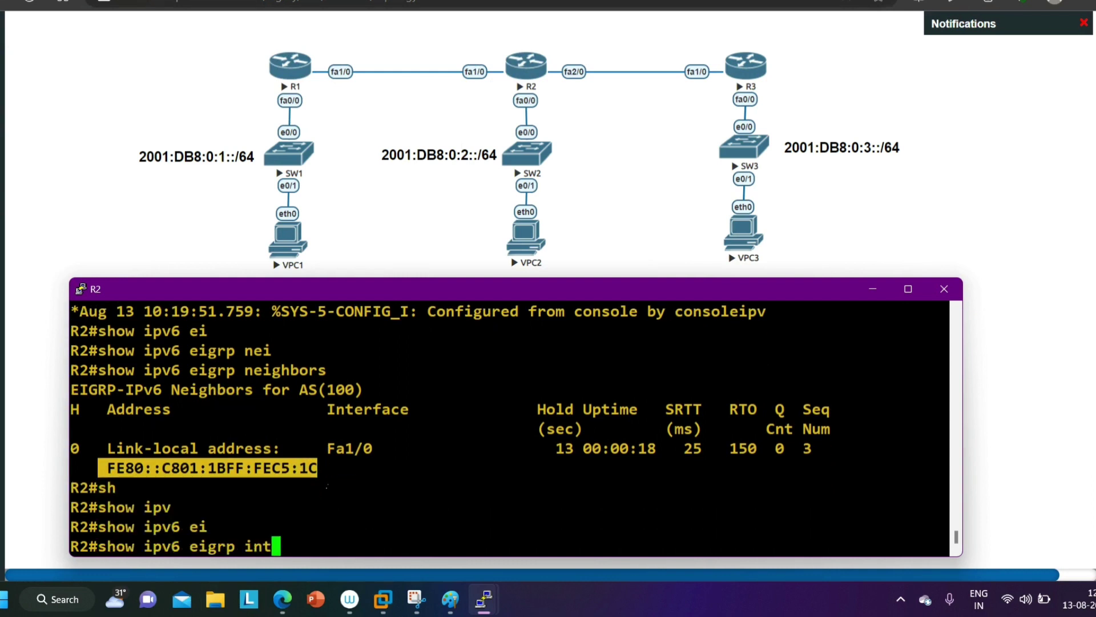
key(Tab)
key(Return)
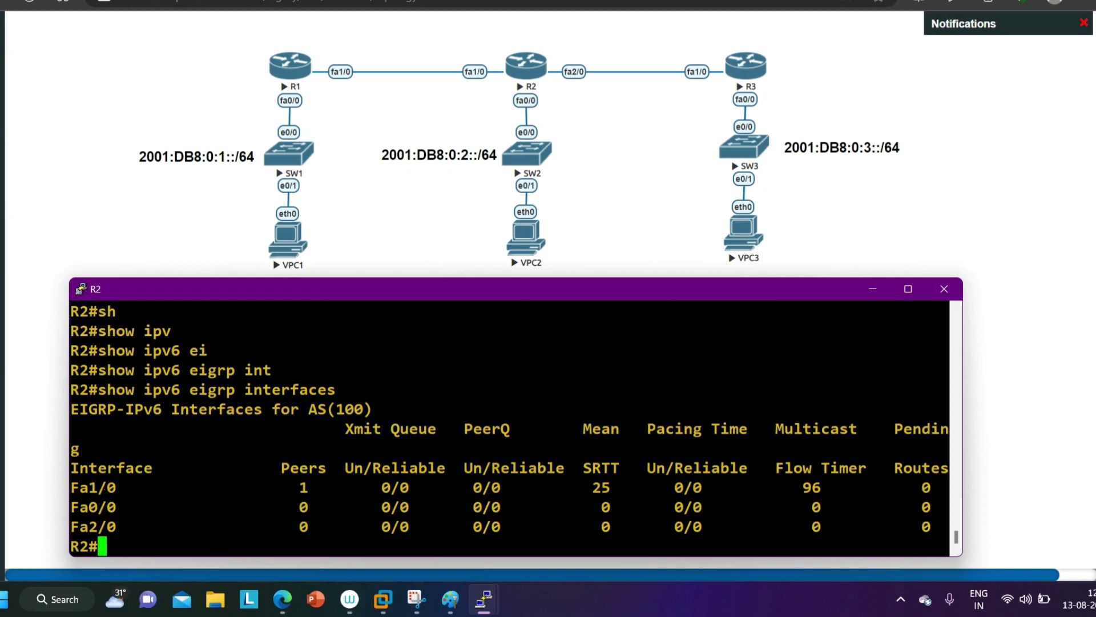
Display R2's IPv6 routing protocol details with show ipv6 protocols.
text(sh)
key(Tab)
text(ipv)
key(Tab)
text(pro)
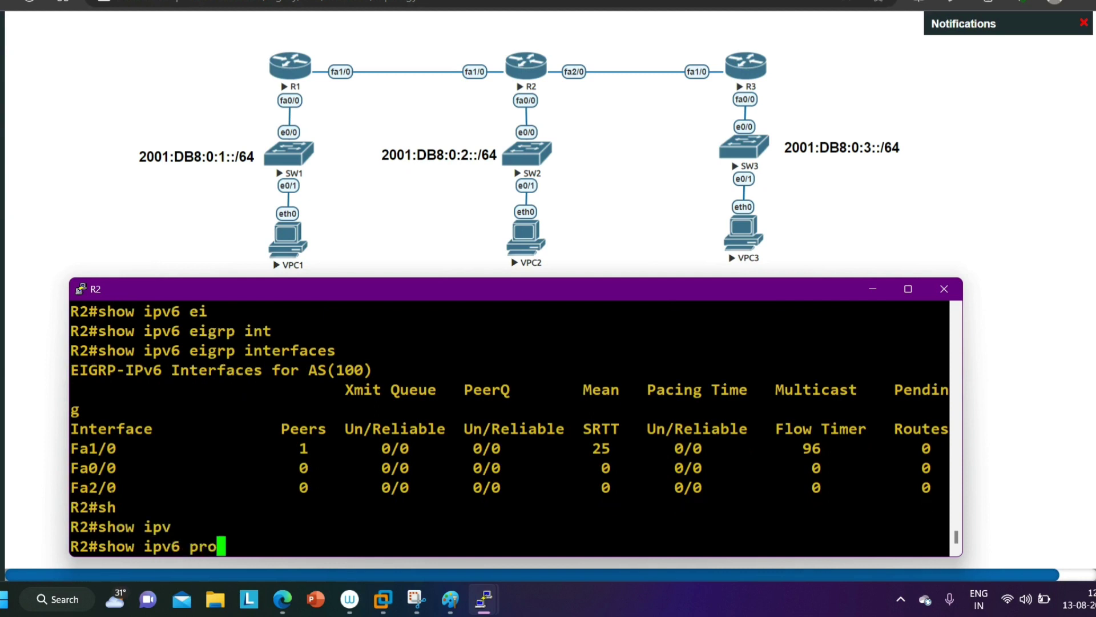
key(Tab)
key(Return)
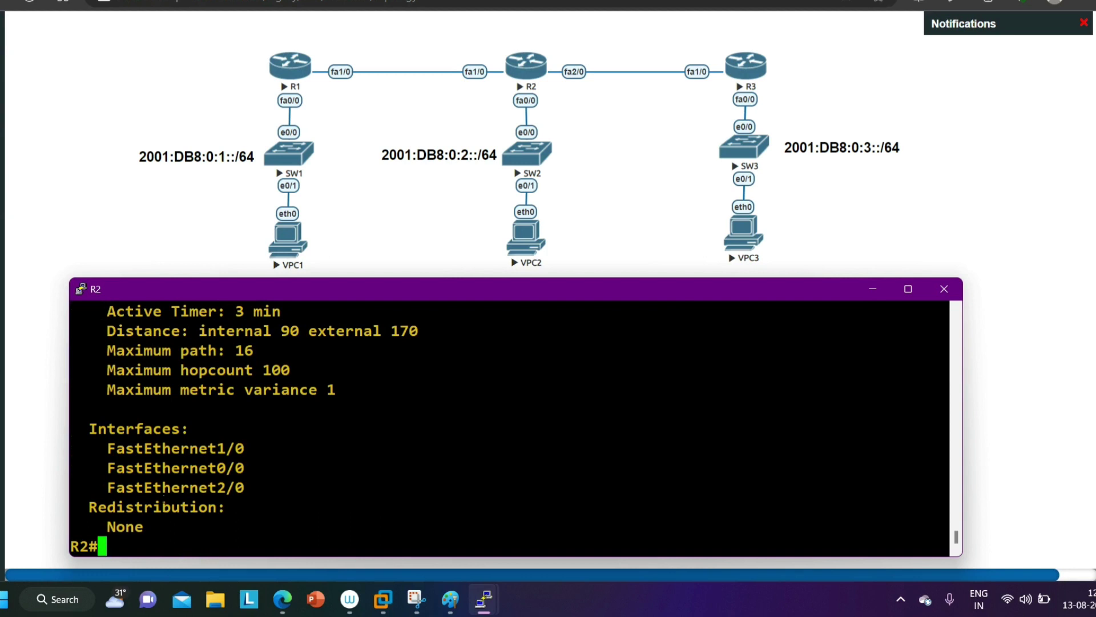
Switch from R2's console to R3's console and enter global configuration mode.
click(872, 228)
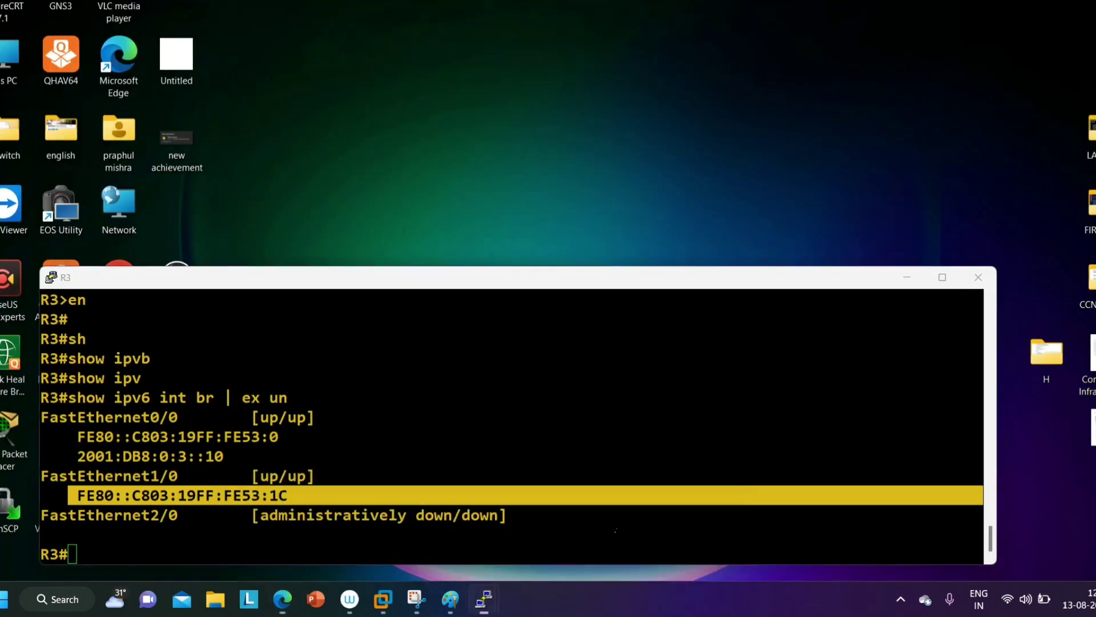
click(628, 522)
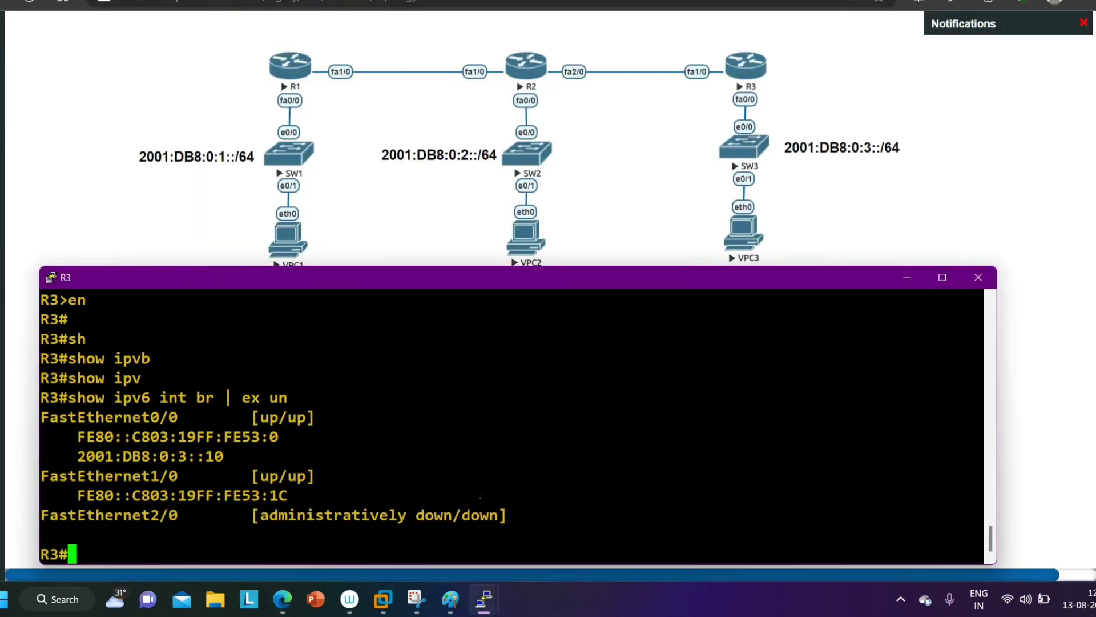
key(Return)
key(Return)
key(Return)
text(conf)
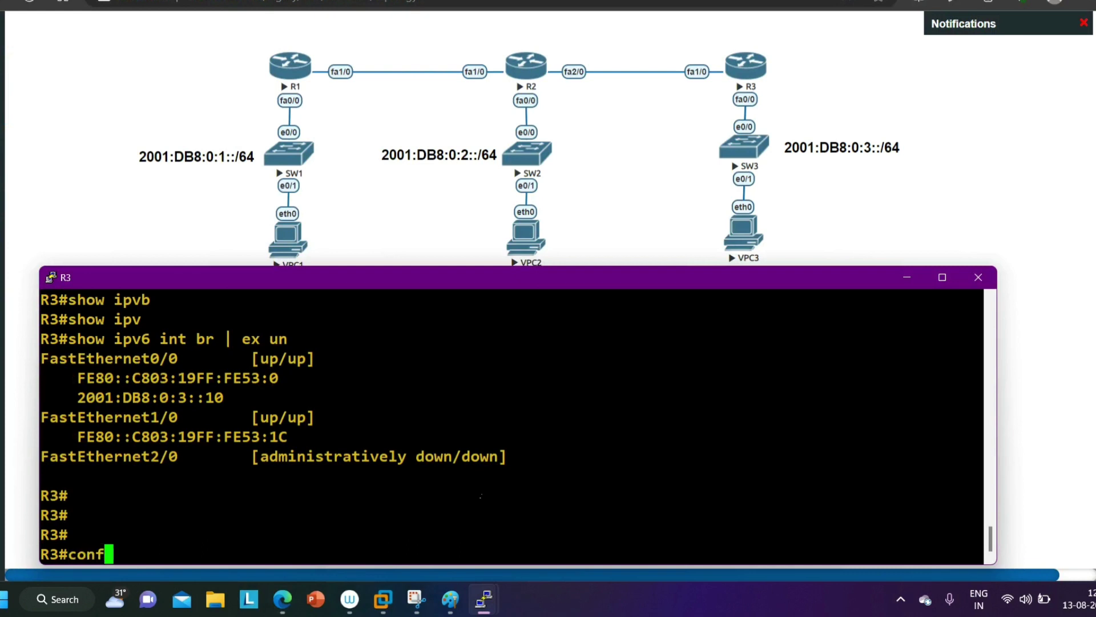
key(Tab)
key(Return)
key(Return)
key(Return)
key(Return)
Enable IPv6 unicast routing on R3.
text(ip)
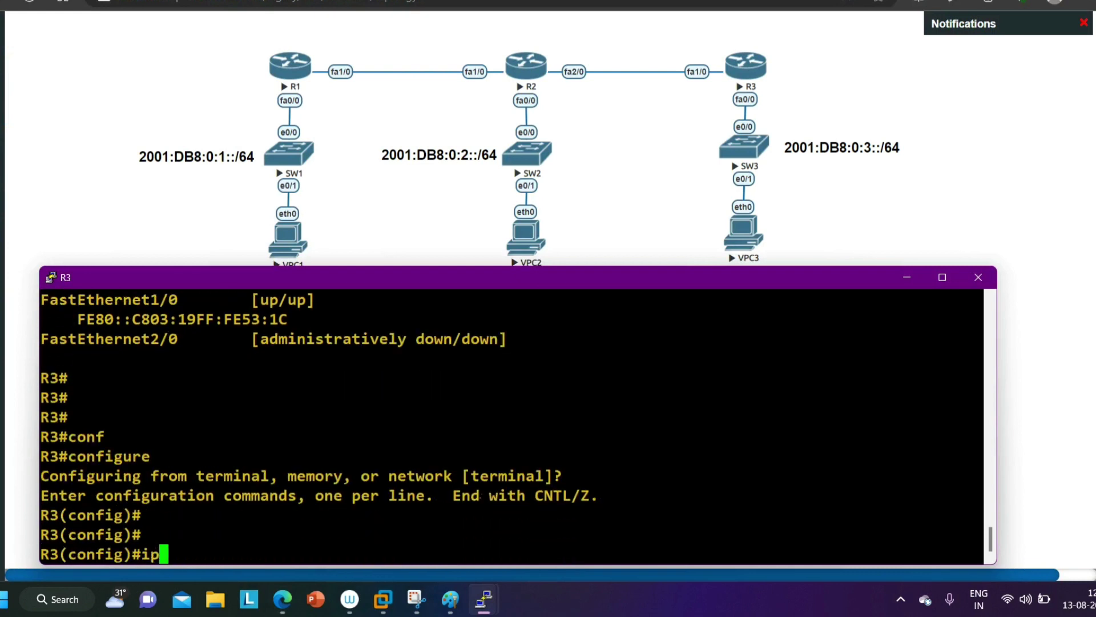
key(Tab)
text(v)
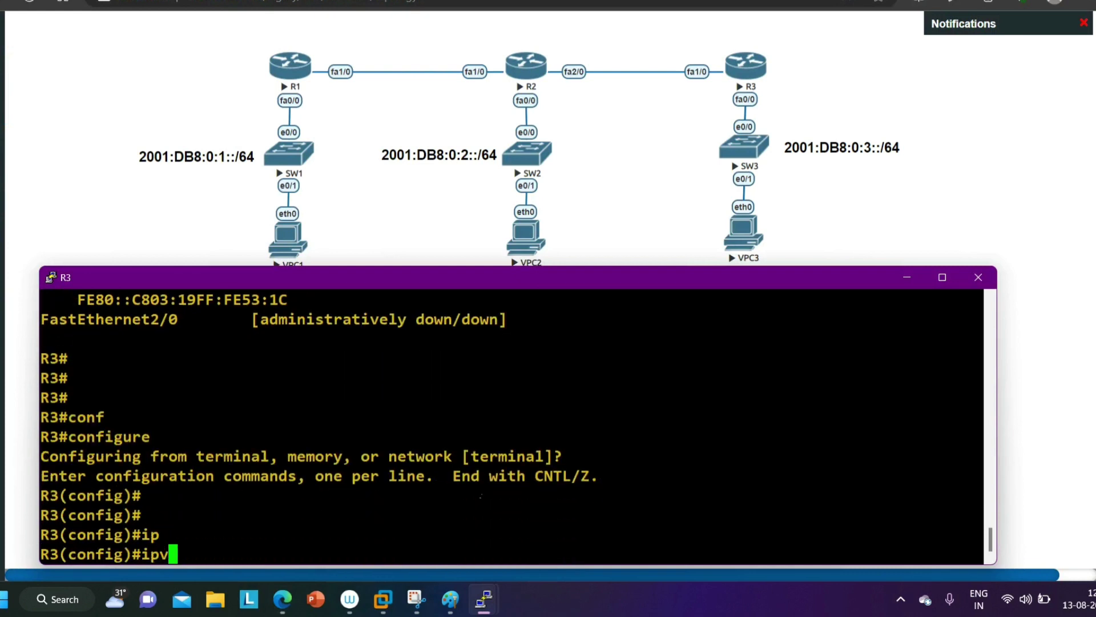
key(Tab)
text(un)
key(Tab)
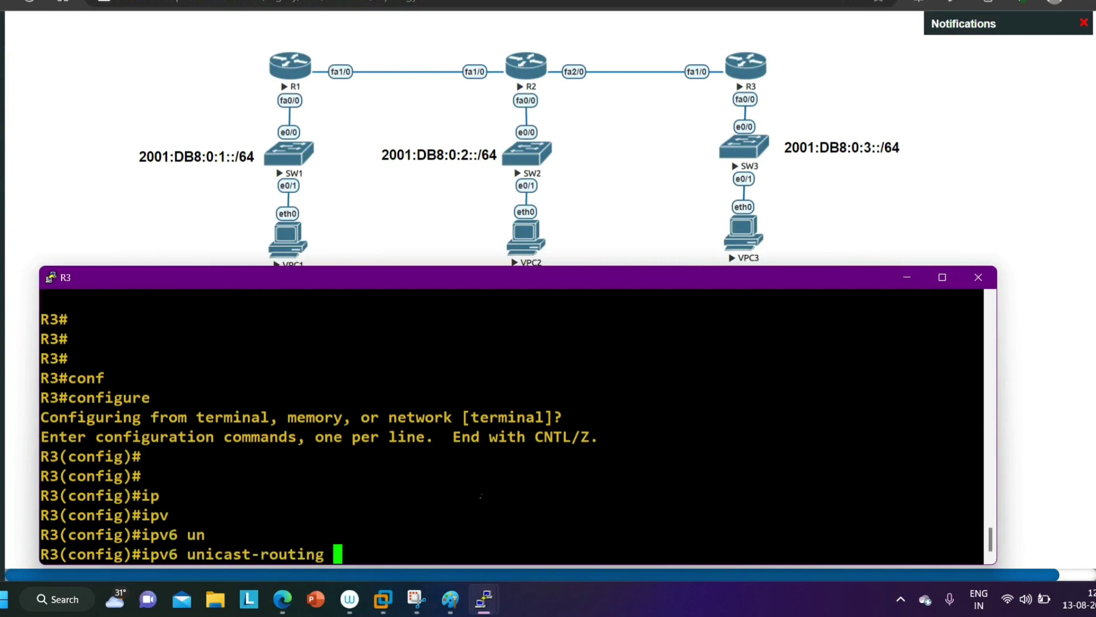
key(Return)
Start the IPv6 EIGRP routing process with AS number 100 on R3.
text(ipv6)
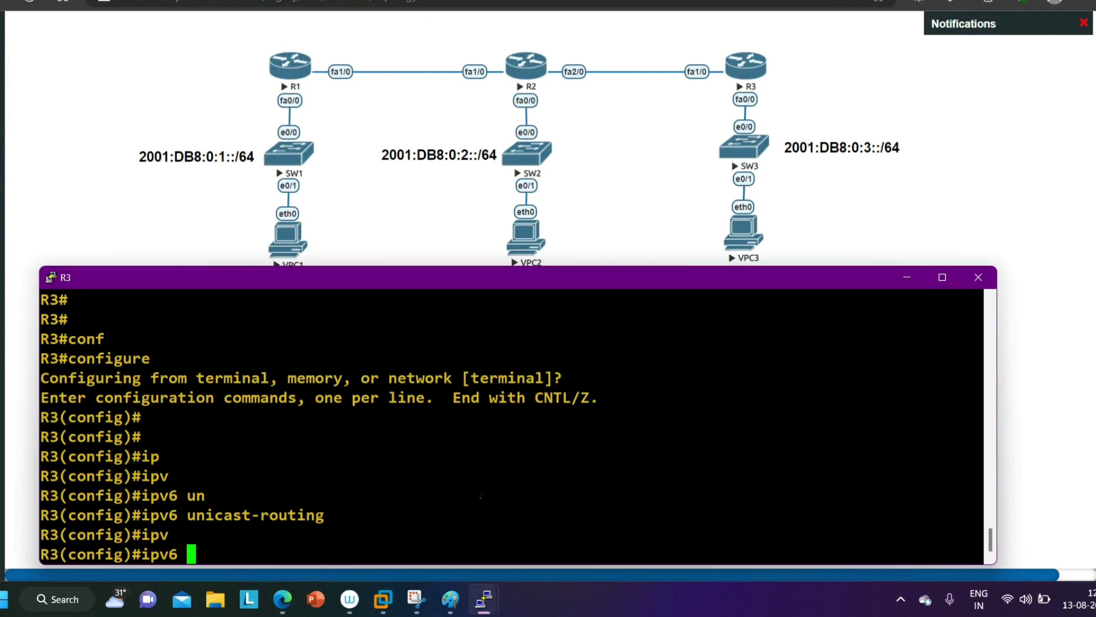
text(ro)
key(Tab)
text(uter ei)
key(Tab)
text(100)
key(Return)
Set the EIGRP router ID to 3.3.3.3 on R3 and leave router configuration mode.
text(ro)
key(Tab)
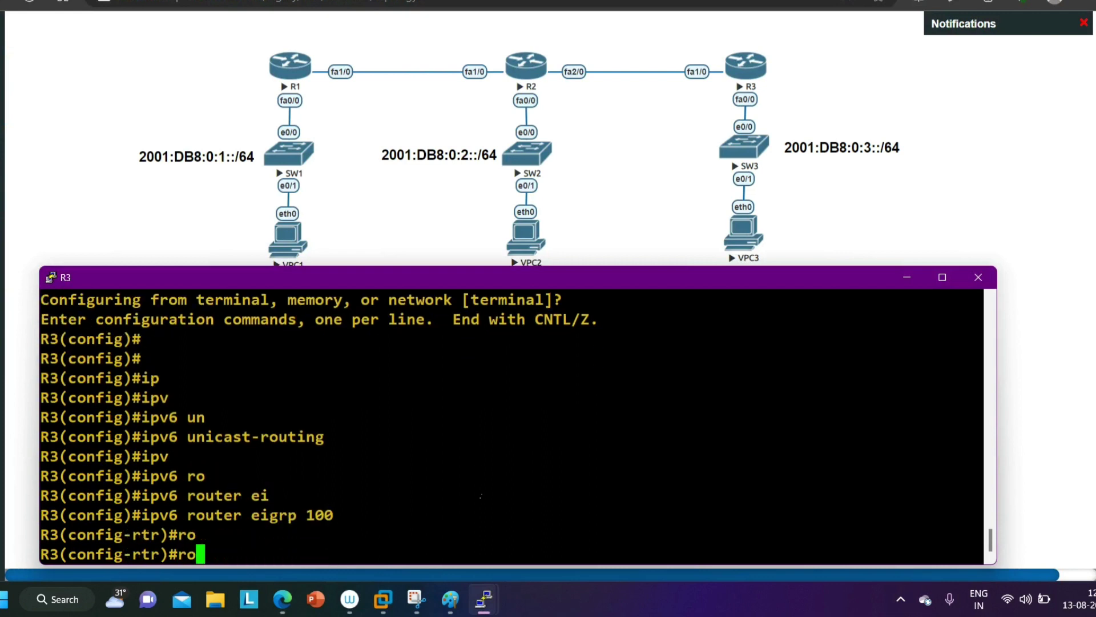
key(BackSpace)
key(BackSpace)
text(ei)
key(Tab)
text(ro)
key(Tab)
text(3.3.3.3)
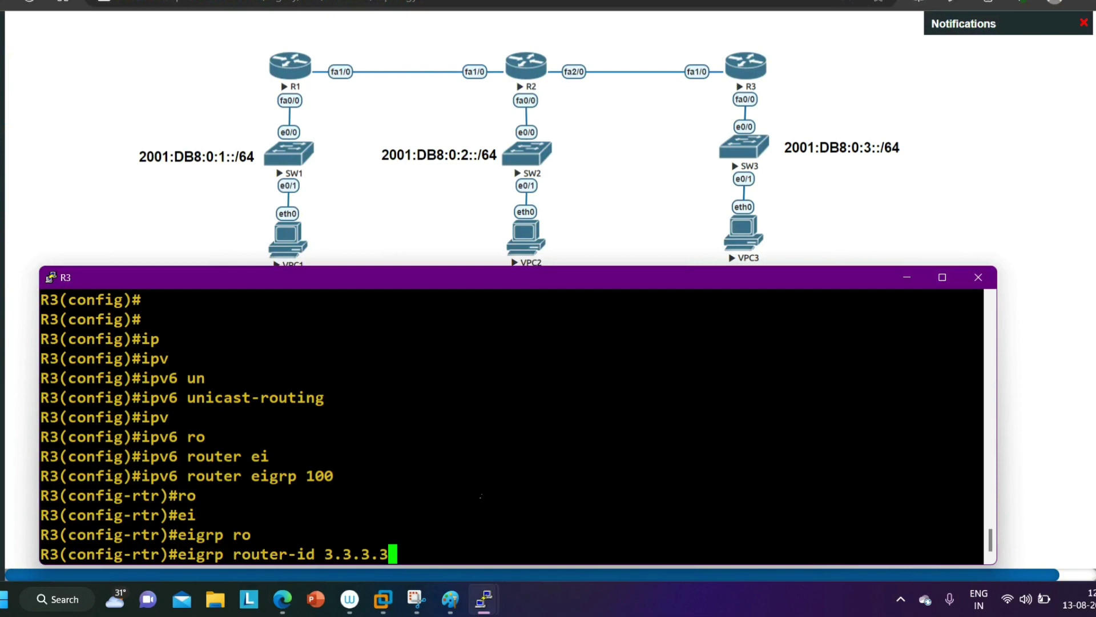
key(Return)
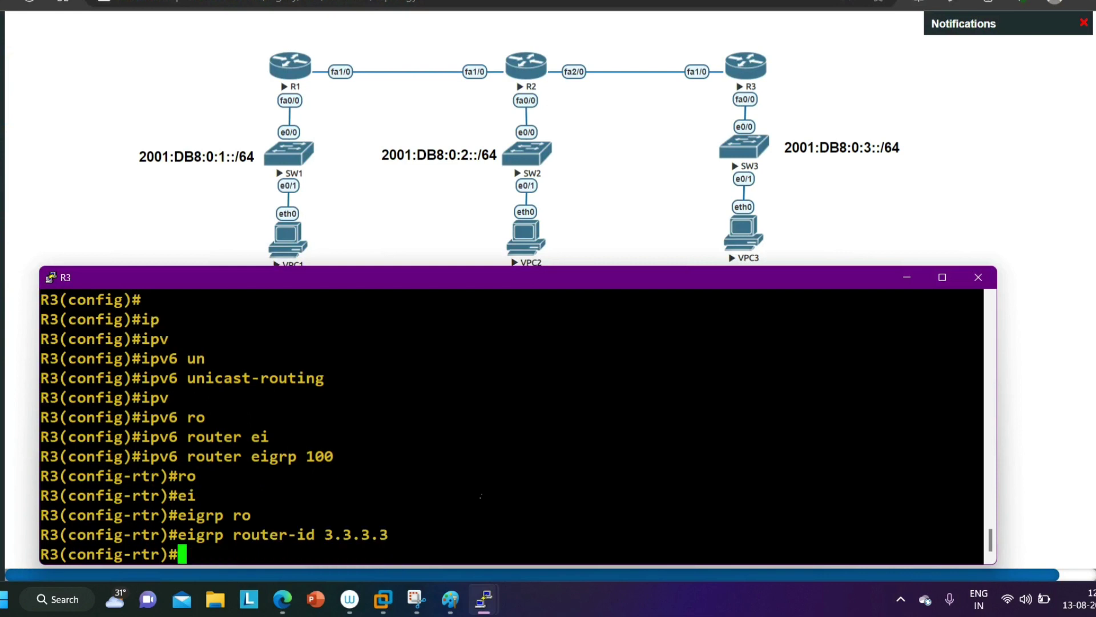
text(exi)
key(Return)
Enable IPv6 EIGRP 100 on R3's interfaces f0/0 and f1/0 as a range and return to privileged EXEC mode.
text(i)
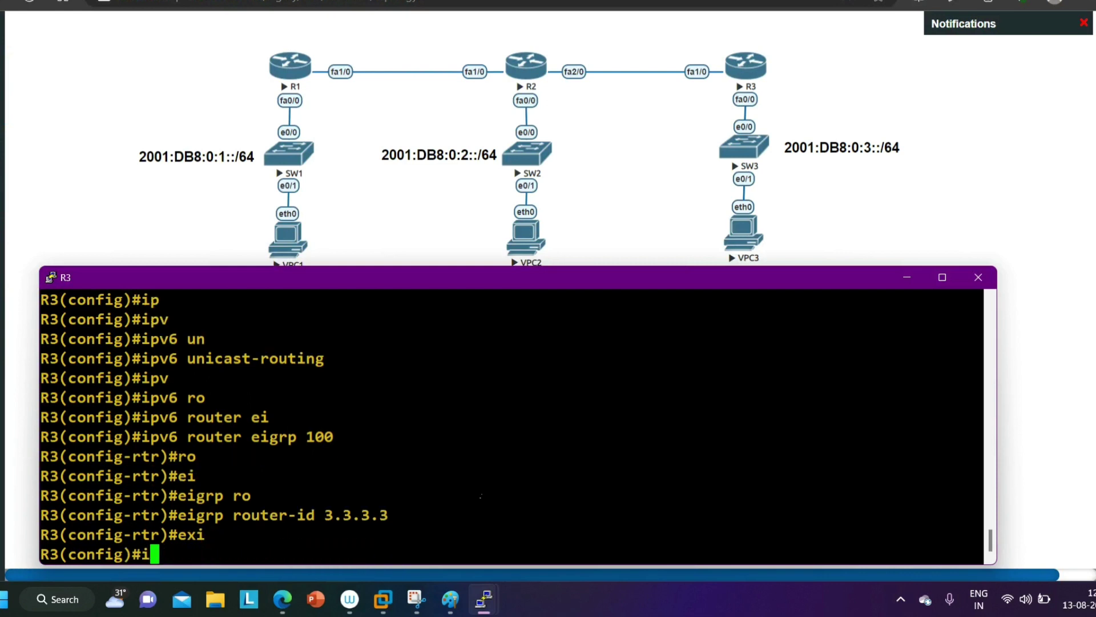
text(nt r f0/0 )
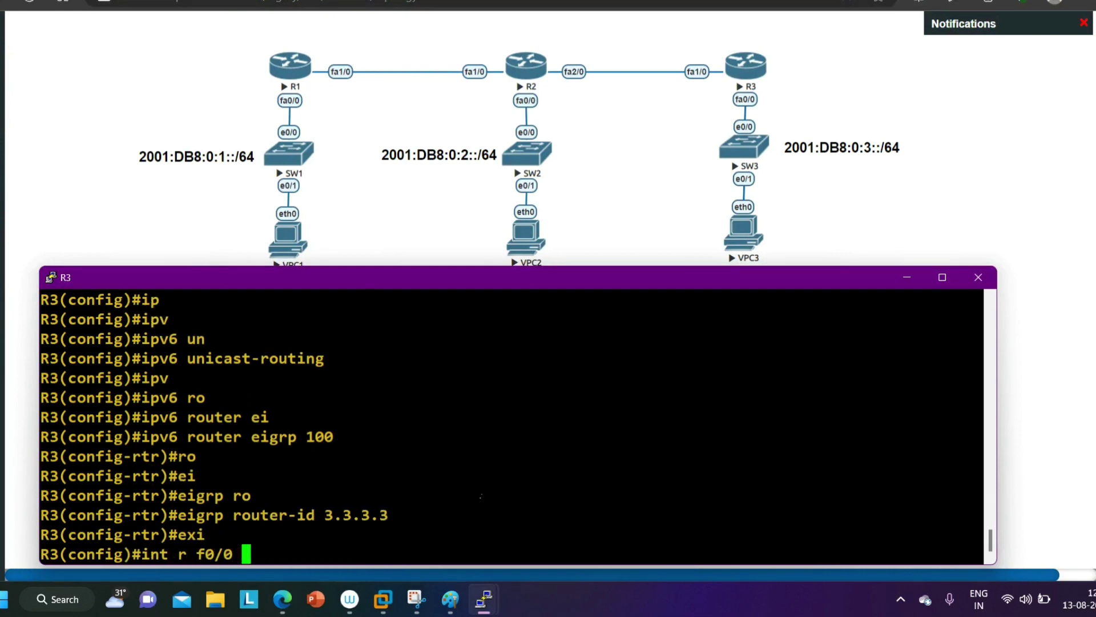
text(, f1/0)
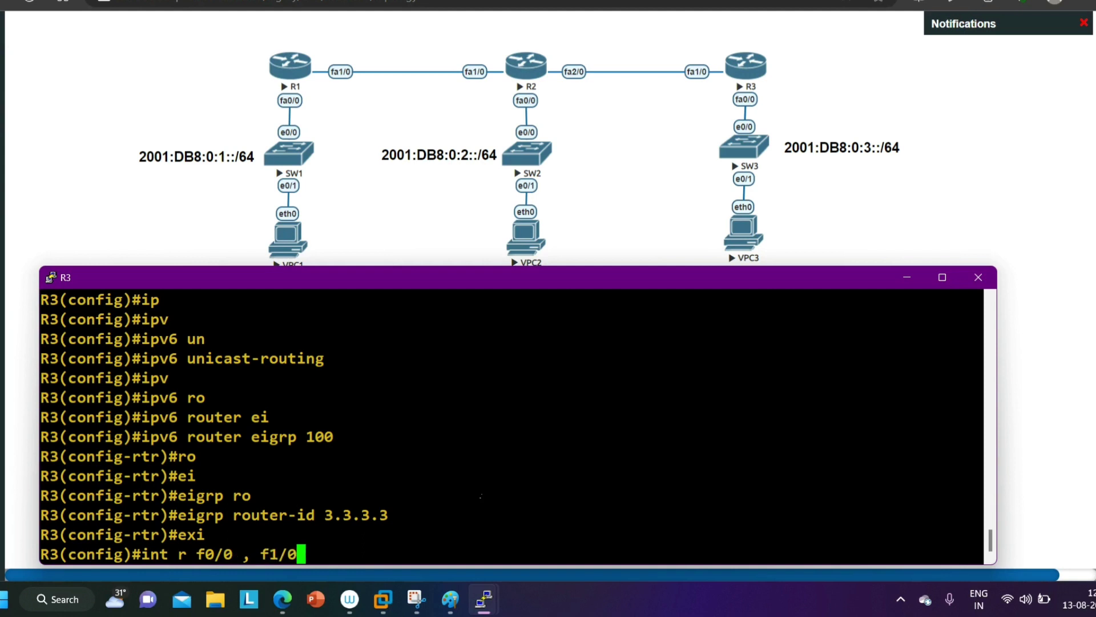
key(Return)
text(ipv)
key(Tab)
text(ei)
key(Tab)
key(Return)
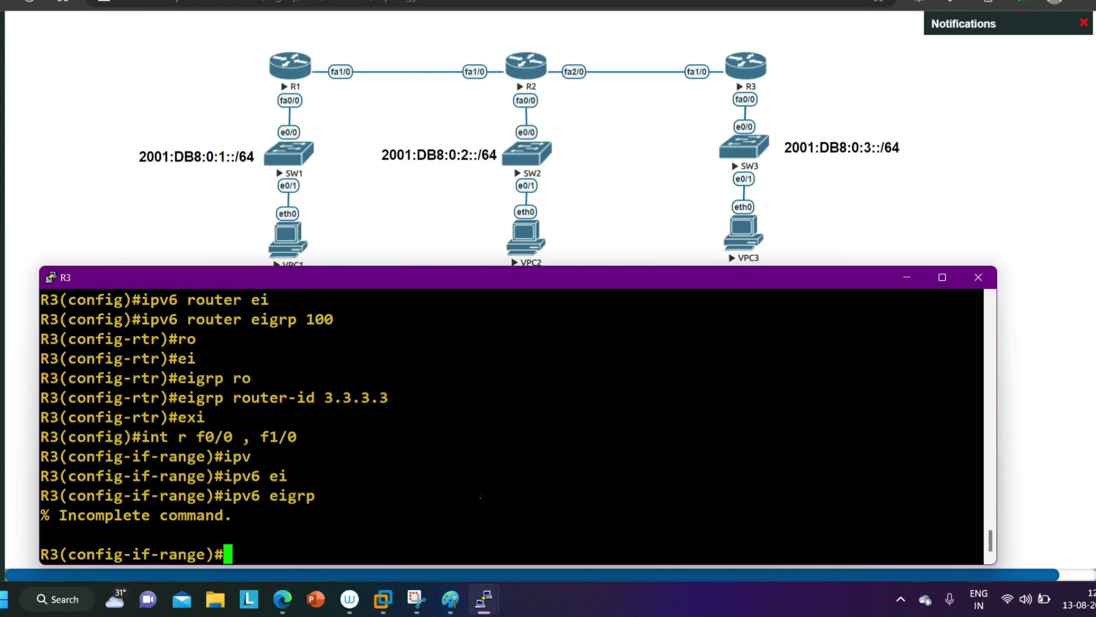
key(Up)
text(100)
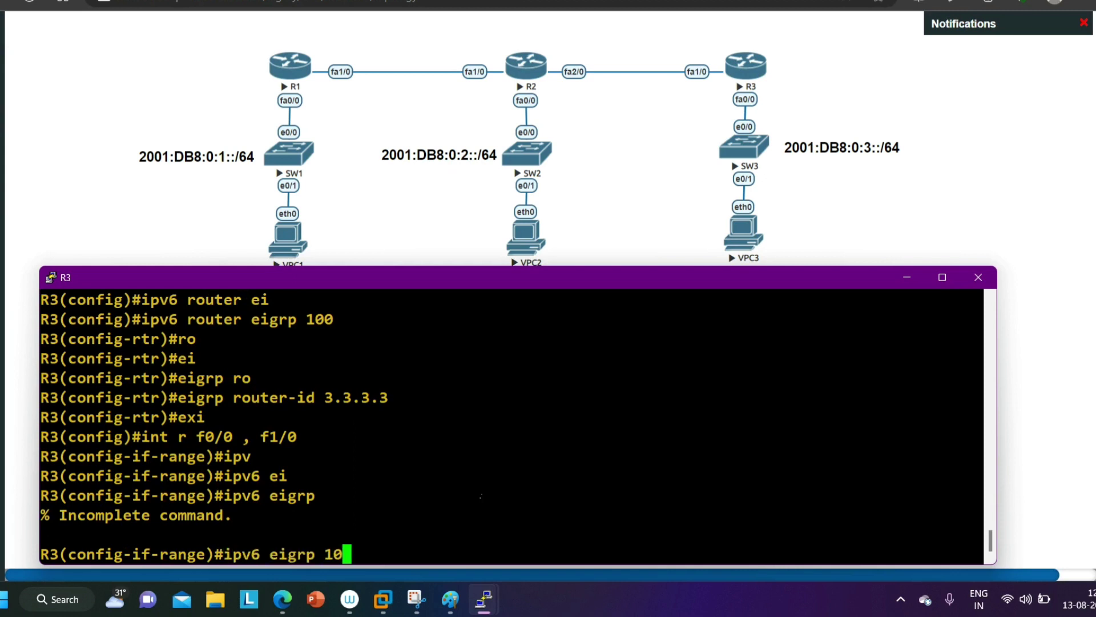
key(Return)
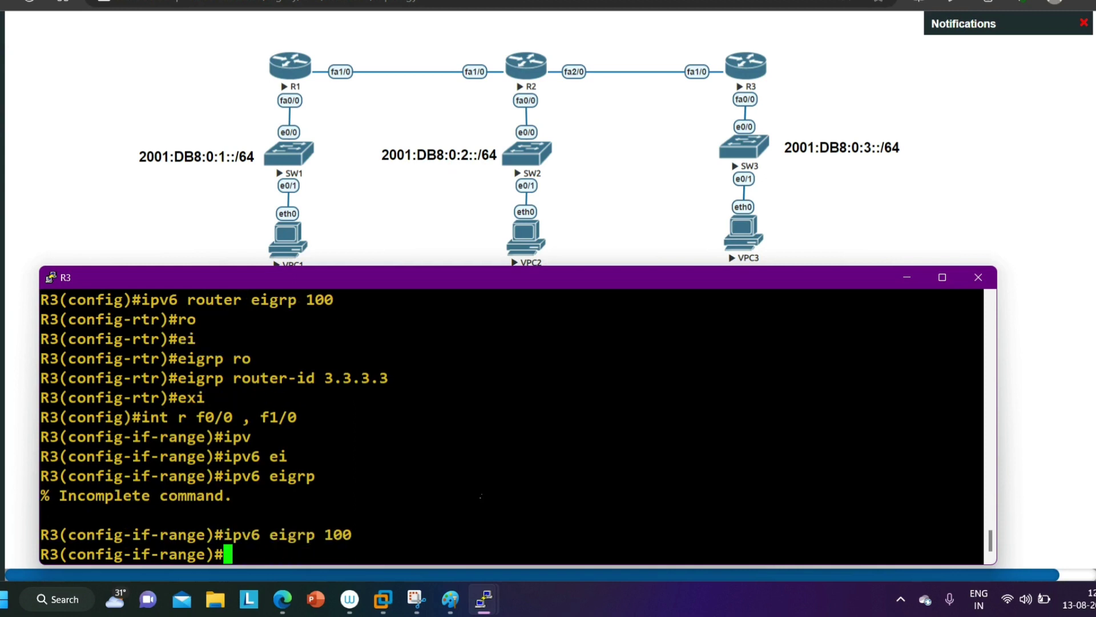
key(ctrl+z)
key(Return)
key(Return)
key(Return)
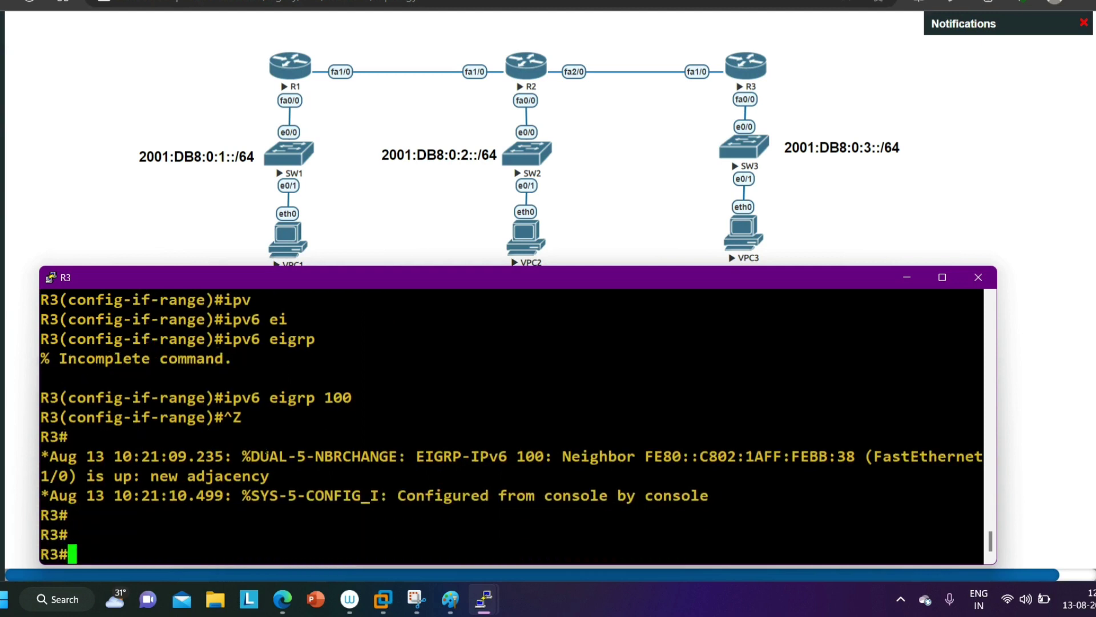
key(Return)
key(Return)
key(Return)
key(Return)
key(Return)
key(Return)
key(Return)
key(Return)
key(Return)
key(Return)
key(Return)
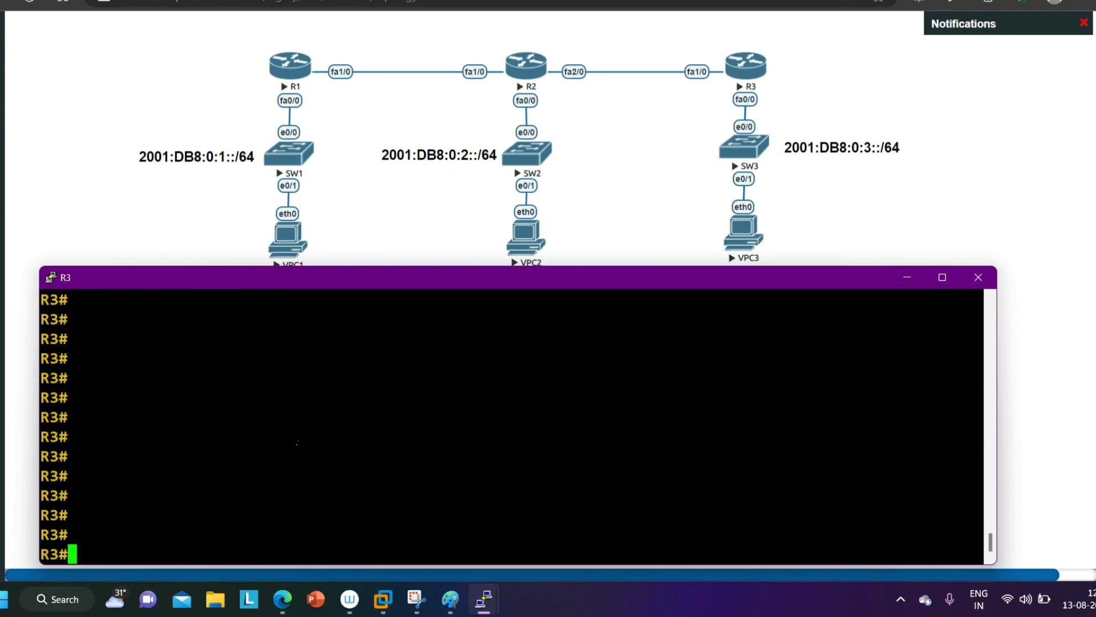
text(sh)
key(Tab)
text(ipv)
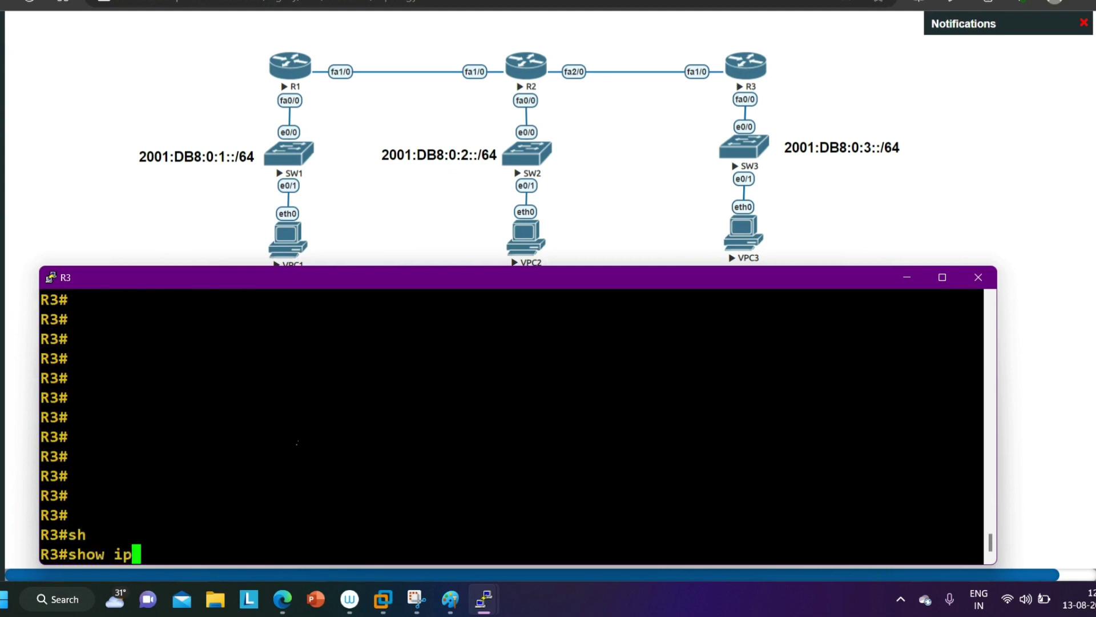
key(Tab)
text(ro)
key(Tab)
text(ei)
key(Tab)
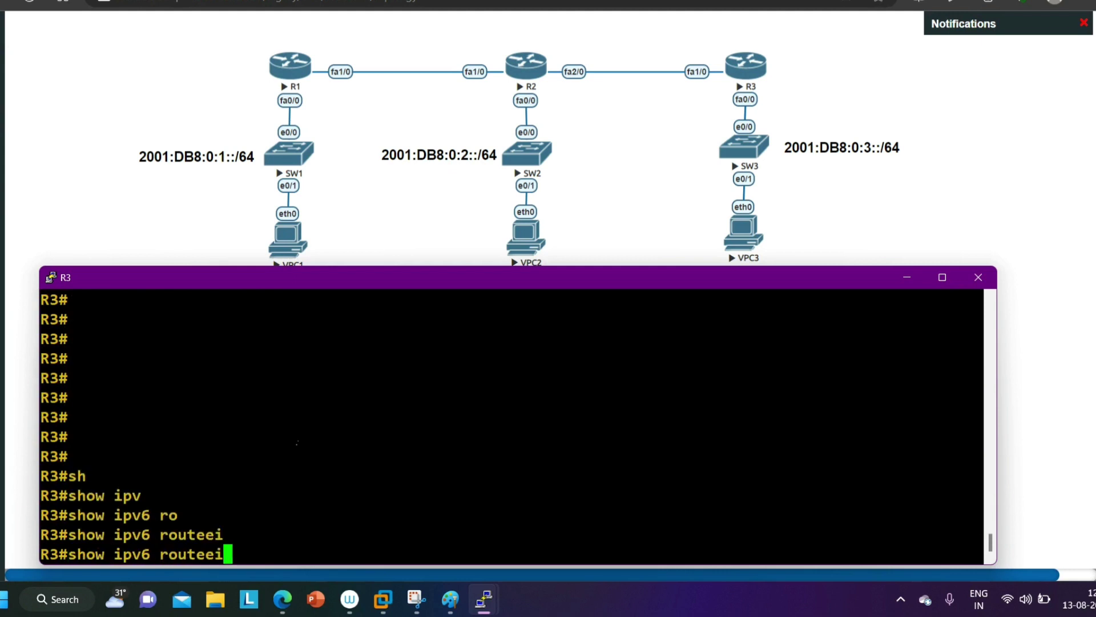
key(Return)
Display R3's EIGRP-learned IPv6 routes with show ipv6 route eigrp and examine the next hop of the 2001:DB8:0:1::/64 route.
key(Return)
key(Return)
key(Return)
key(Return)
key(Return)
key(Return)
key(Return)
key(Return)
key(Return)
key(Return)
key(Return)
key(Return)
key(Return)
text(sh)
key(Tab)
text(ipv)
key(Tab)
text(rou)
key(Tab)
text(ei)
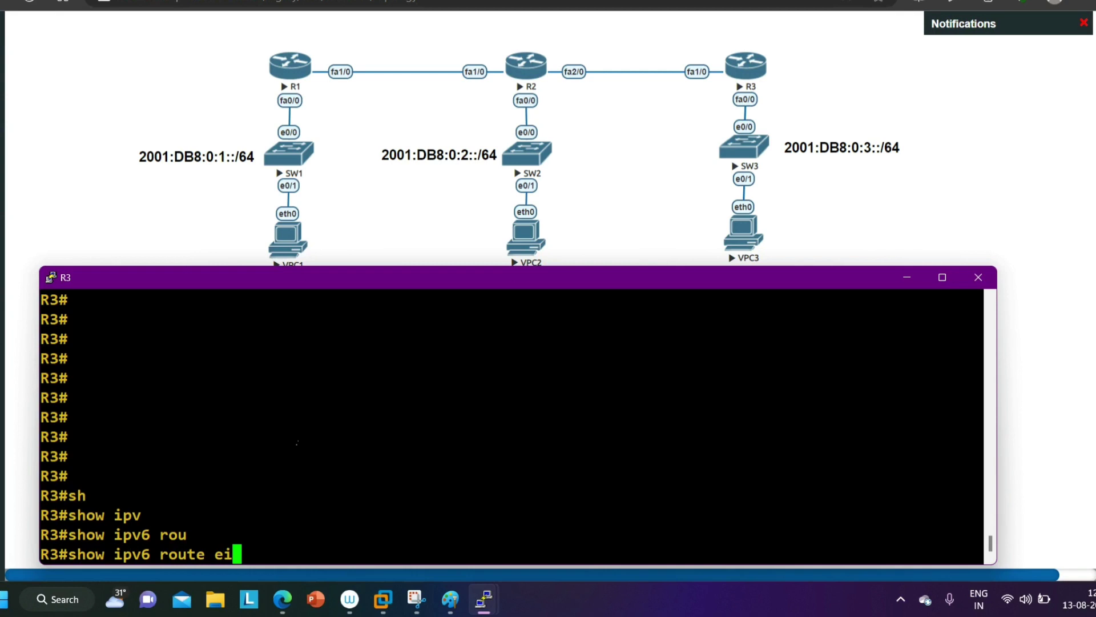
key(Tab)
key(Return)
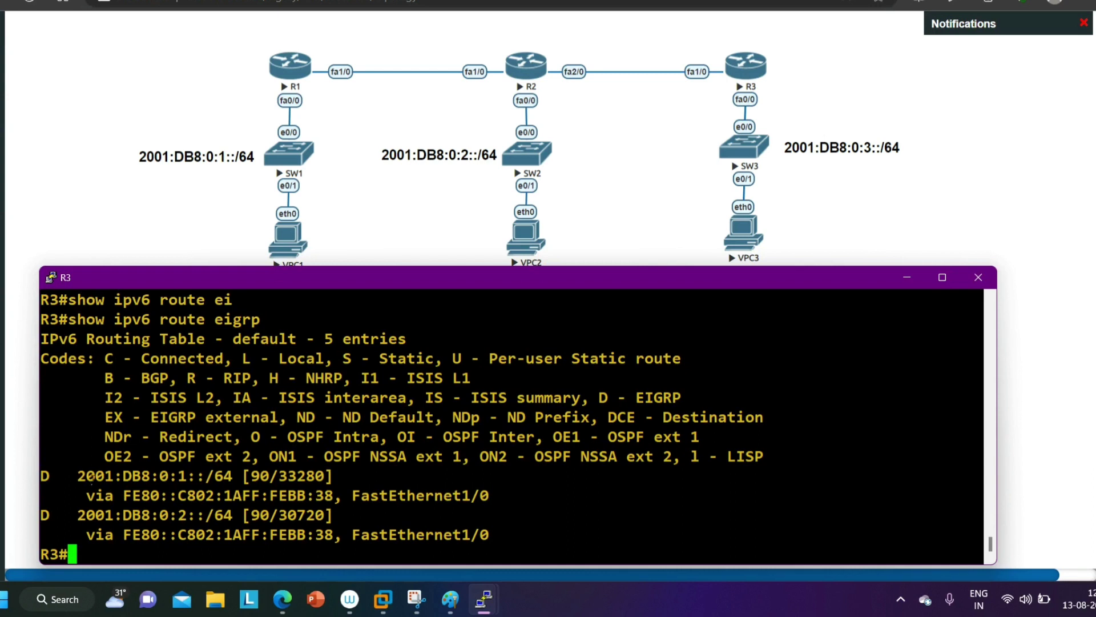
drag(69, 477, 336, 478)
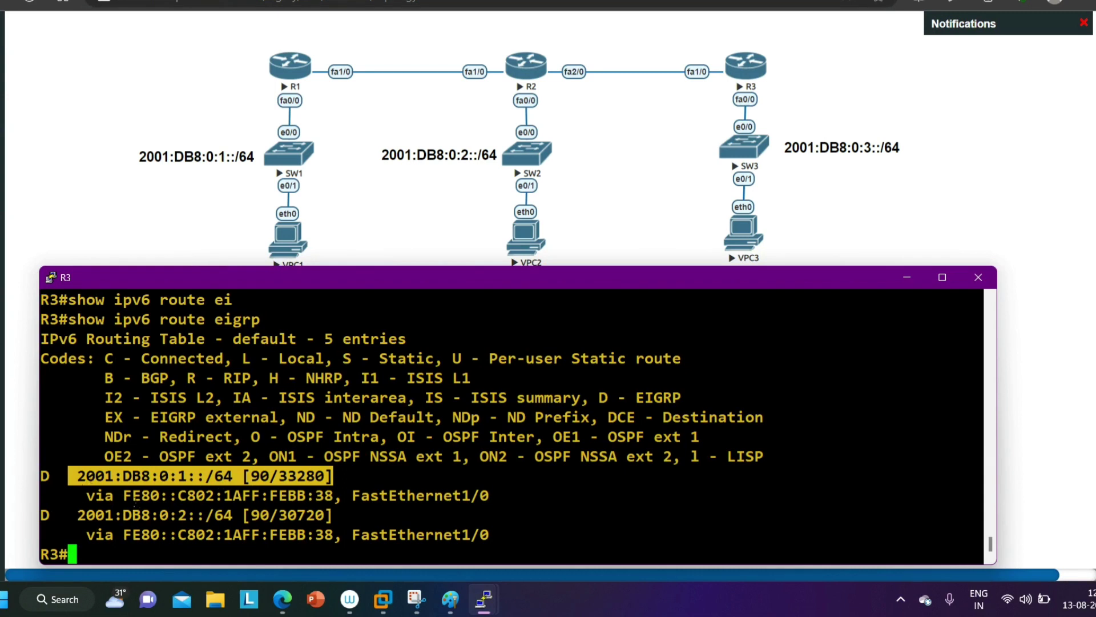
drag(123, 495, 334, 496)
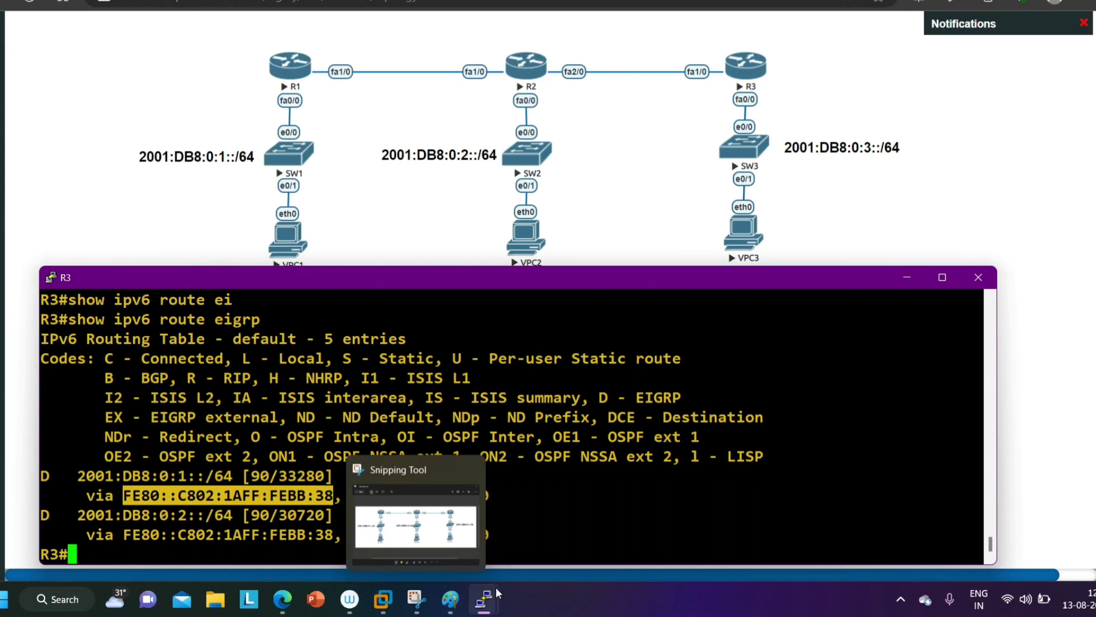
Switch to R2's console and place it above R3's routing table so both are readable.
mouse_move(484, 599)
click(467, 539)
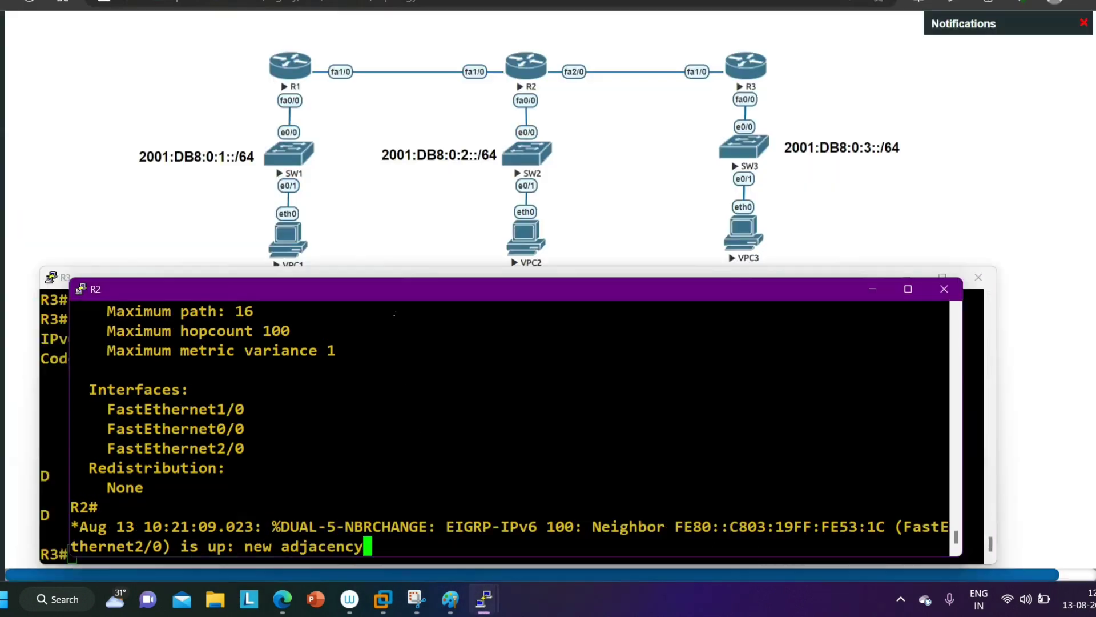
drag(420, 290, 411, 66)
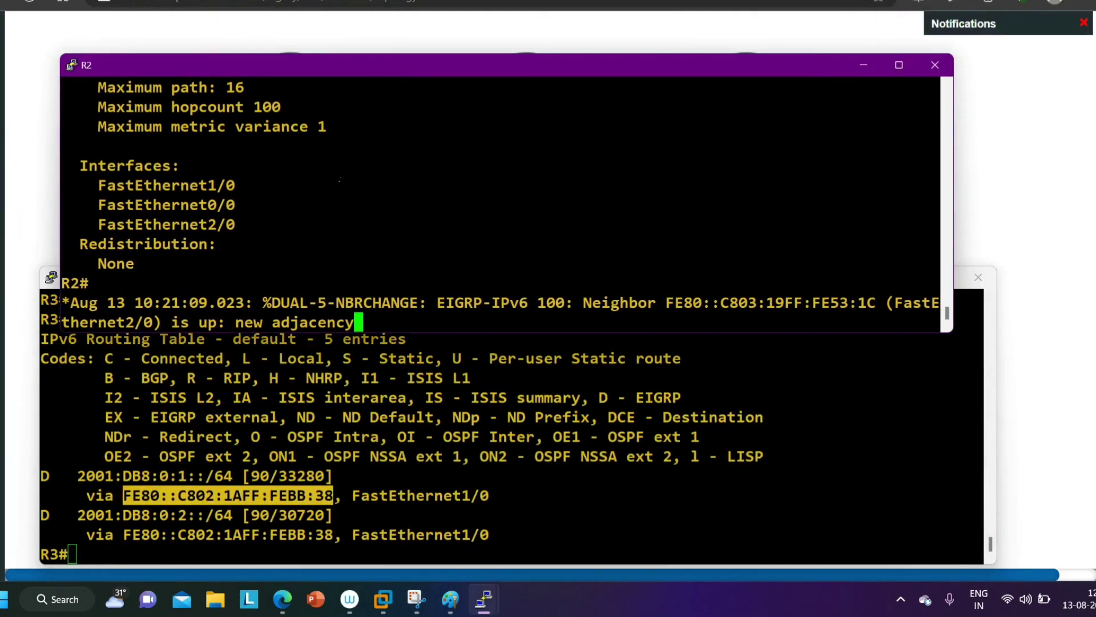
List R2's IPv6 interfaces without the unassigned ones using show ipv6 int br | ex un.
key(Return)
key(Return)
key(Return)
key(Return)
key(Return)
key(Return)
key(Return)
key(Return)
key(Return)
key(Return)
key(Return)
key(Return)
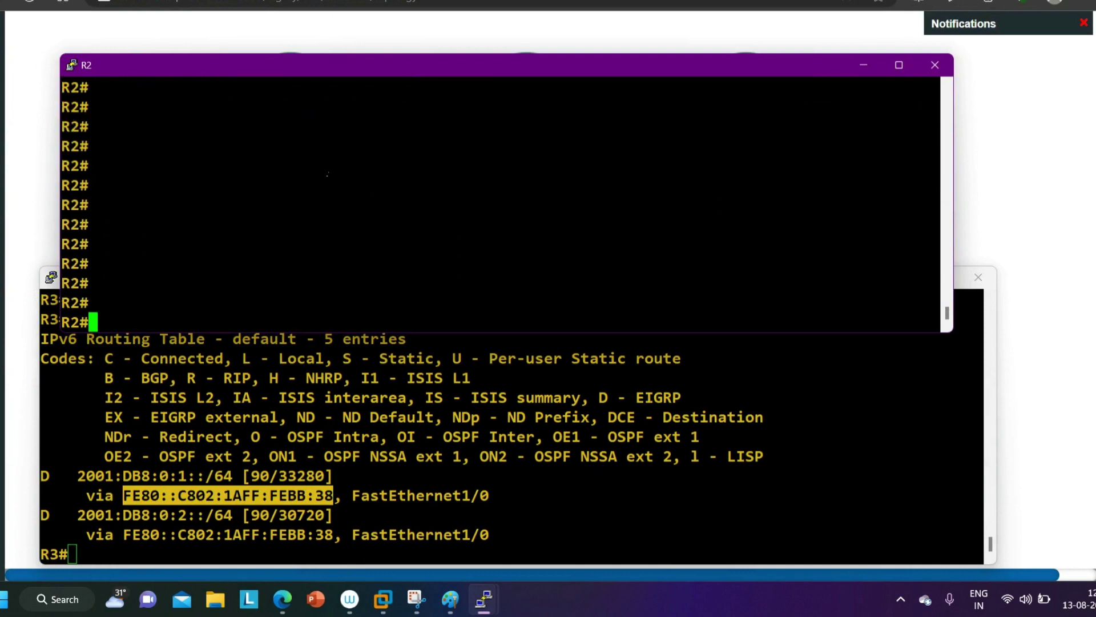
text(sh)
key(Tab)
text(ipv)
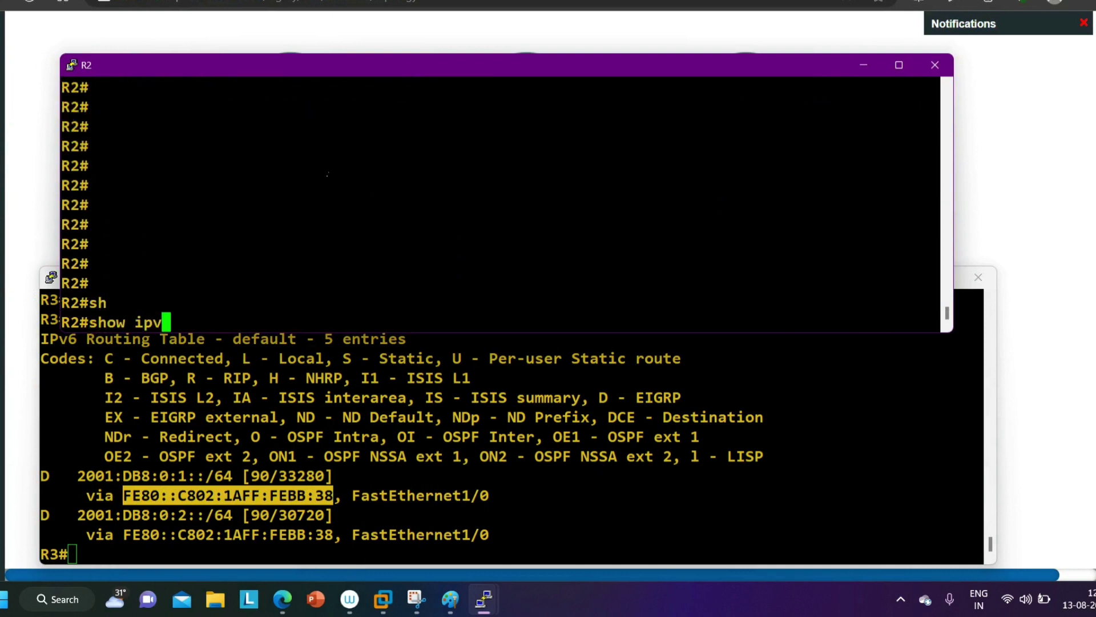
key(Tab)
text(int)
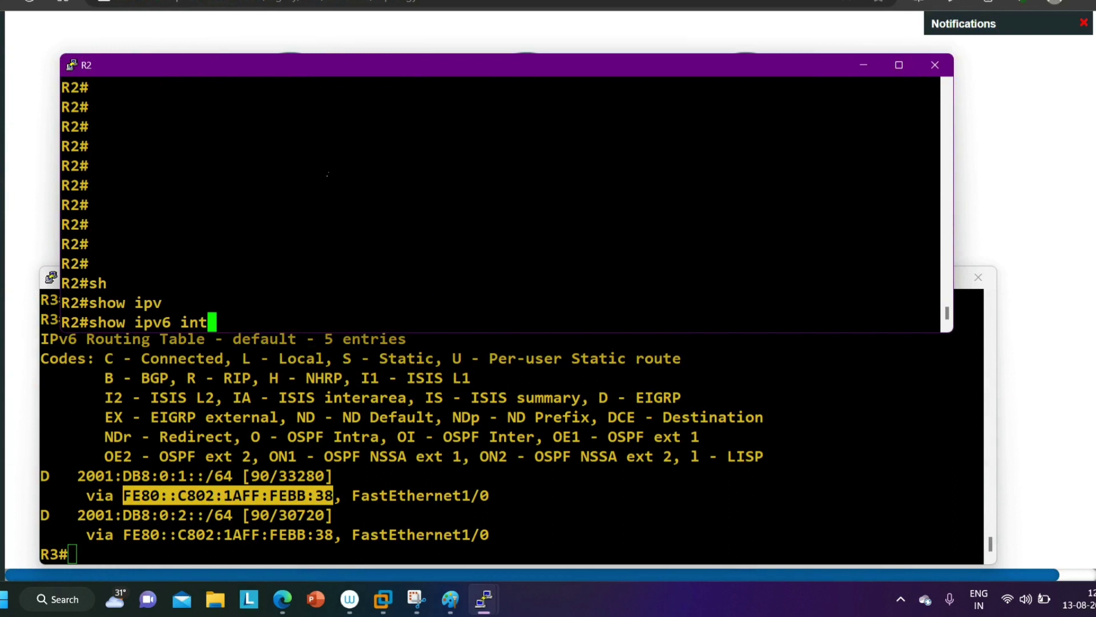
text( br | ex un)
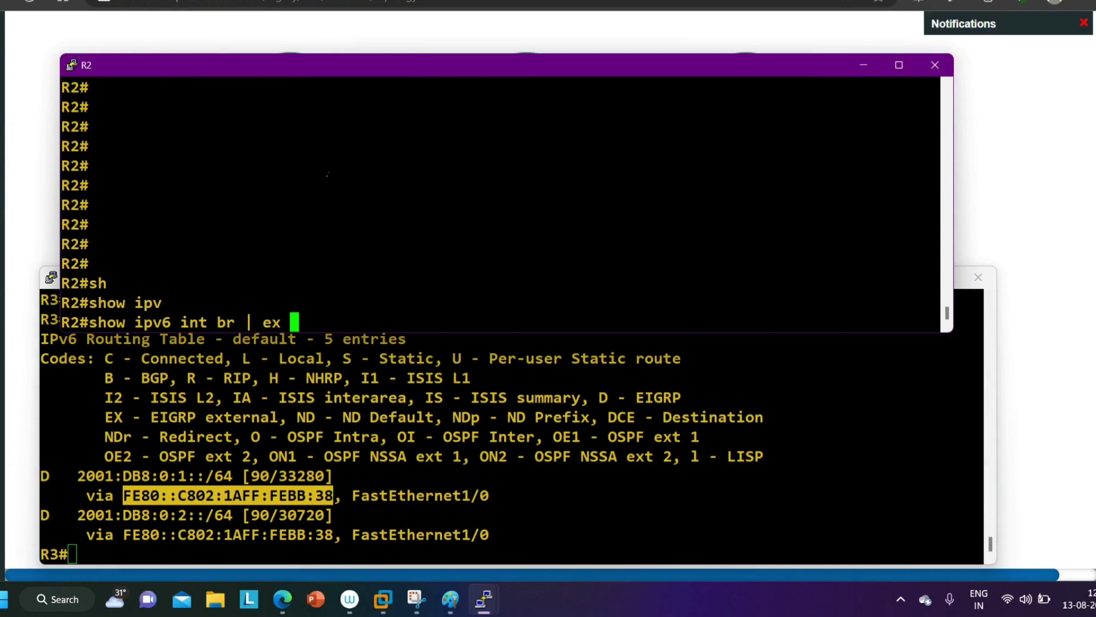
key(Return)
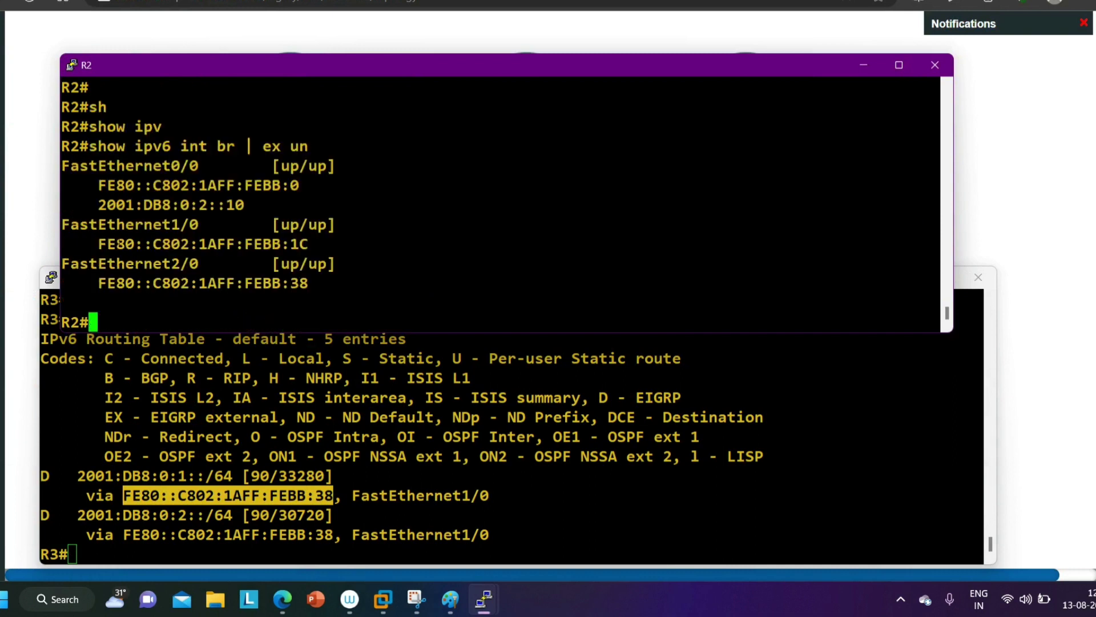
Compare the link-local address of R2's FastEthernet2/0 with the next-hop address in R3's EIGRP routes.
drag(80, 264, 326, 292)
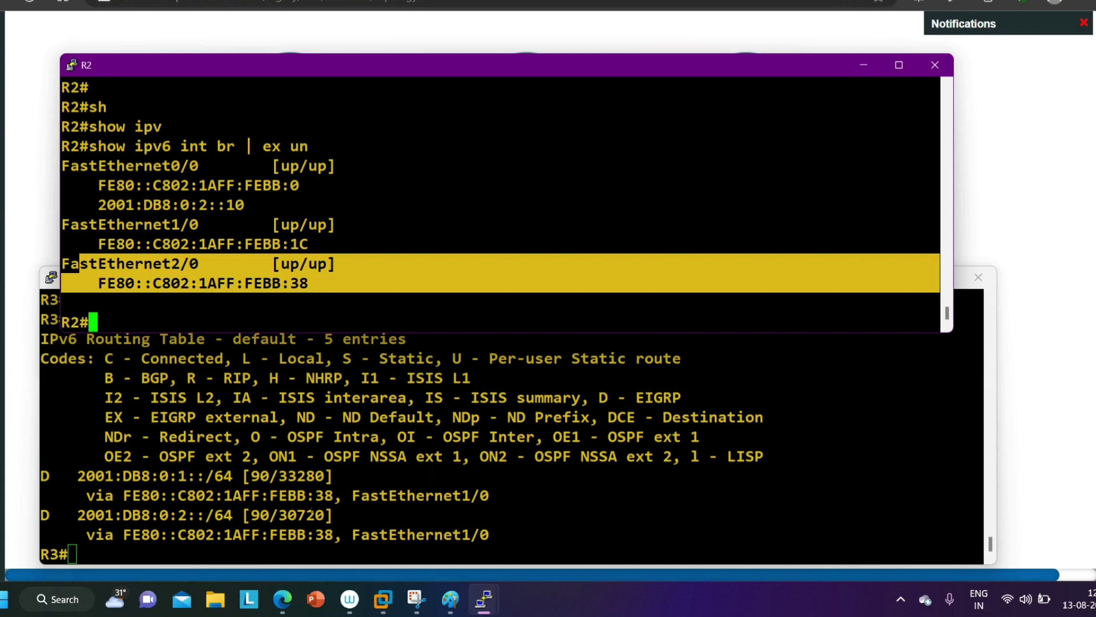
drag(270, 495, 351, 495)
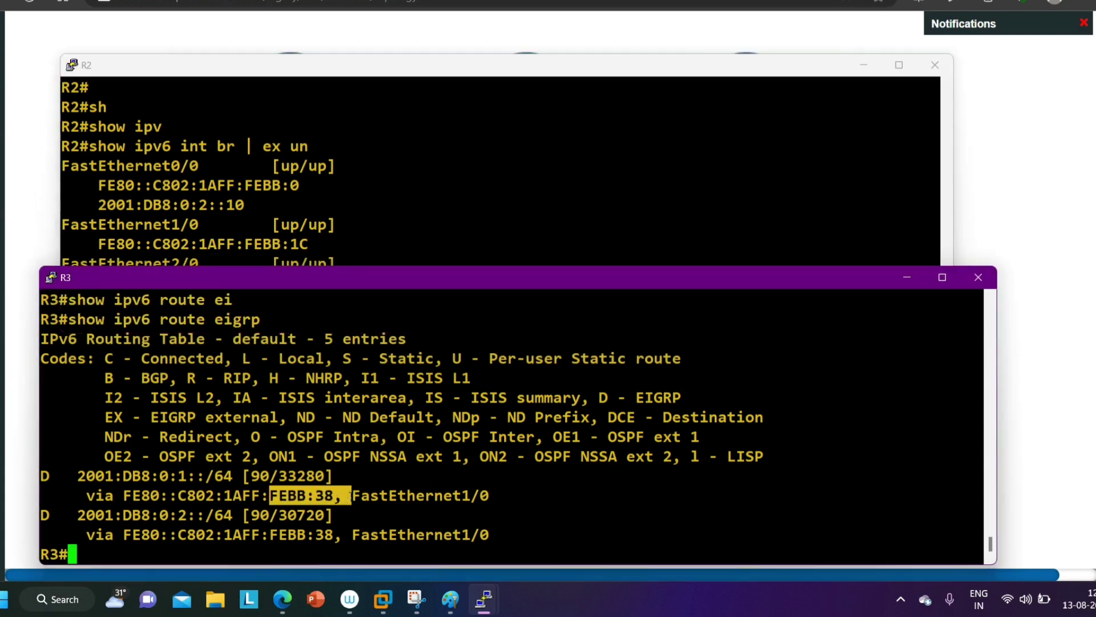
click(332, 262)
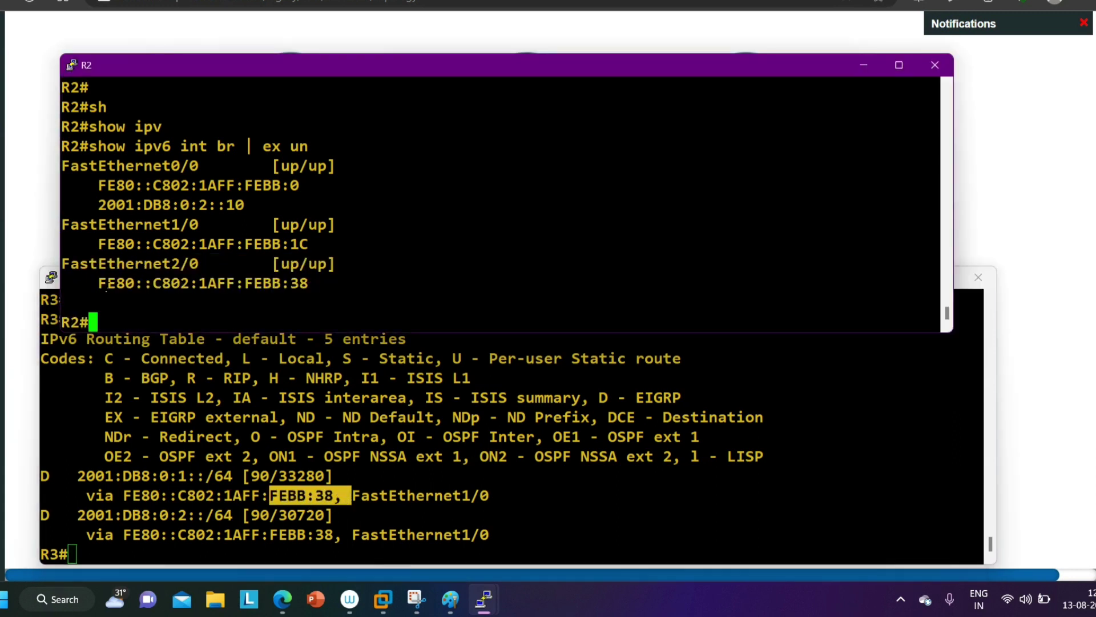
drag(99, 283, 146, 295)
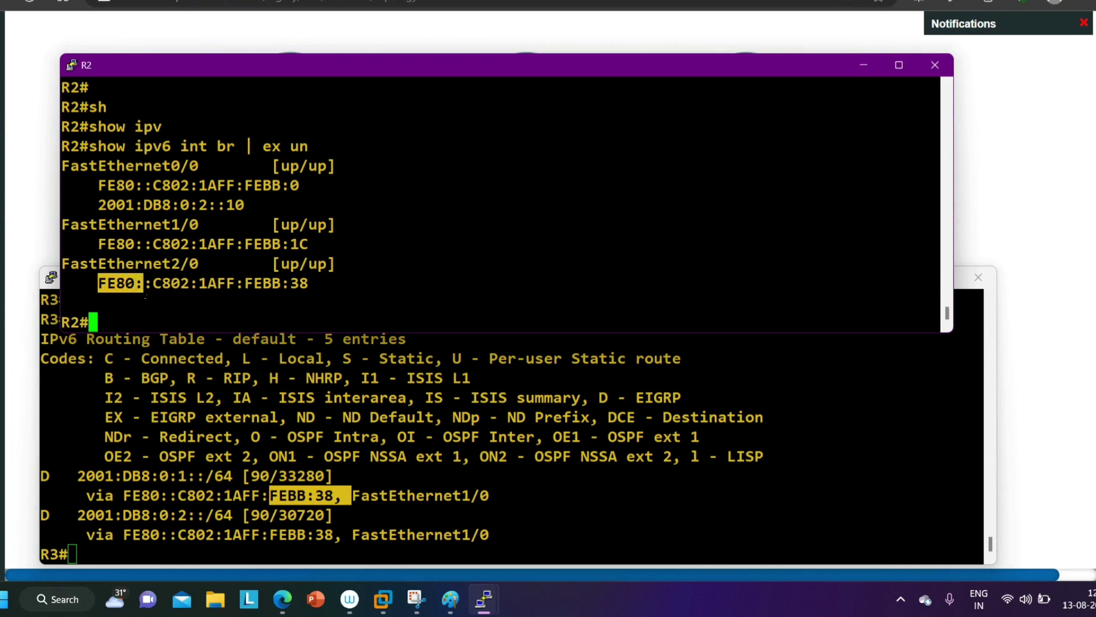
drag(147, 295, 317, 285)
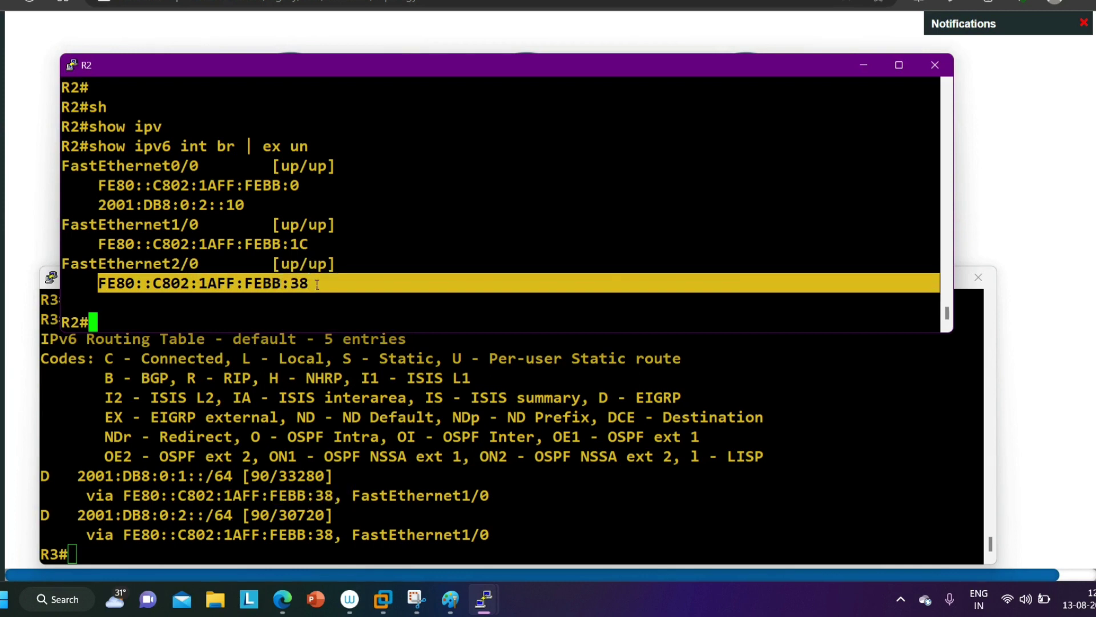
Minimise R2's console and return to R3's console beneath the topology.
click(864, 64)
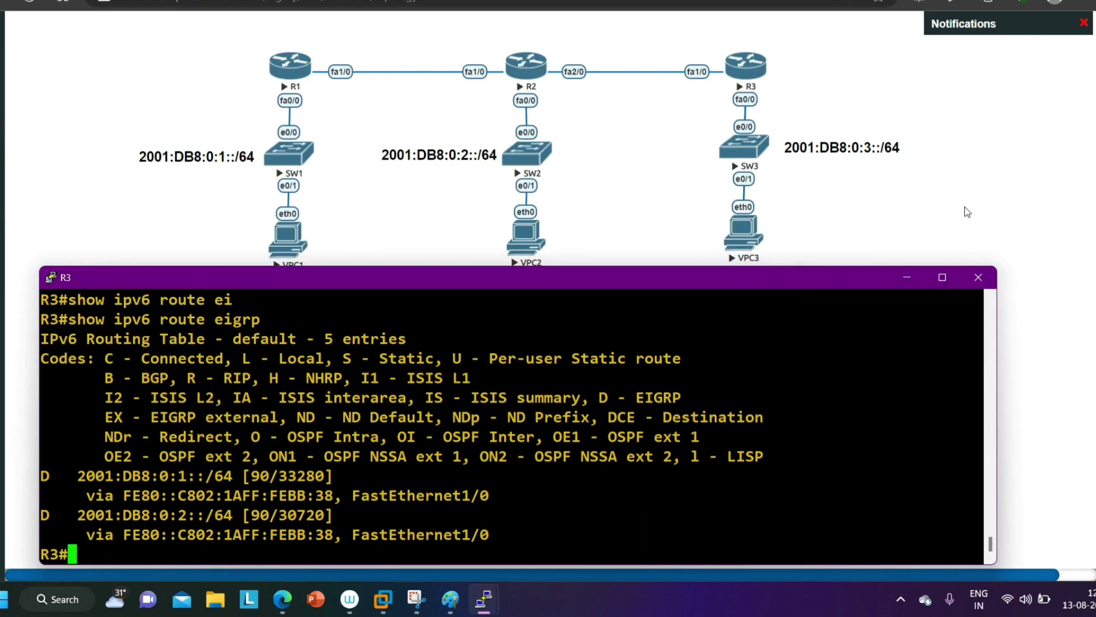
click(906, 276)
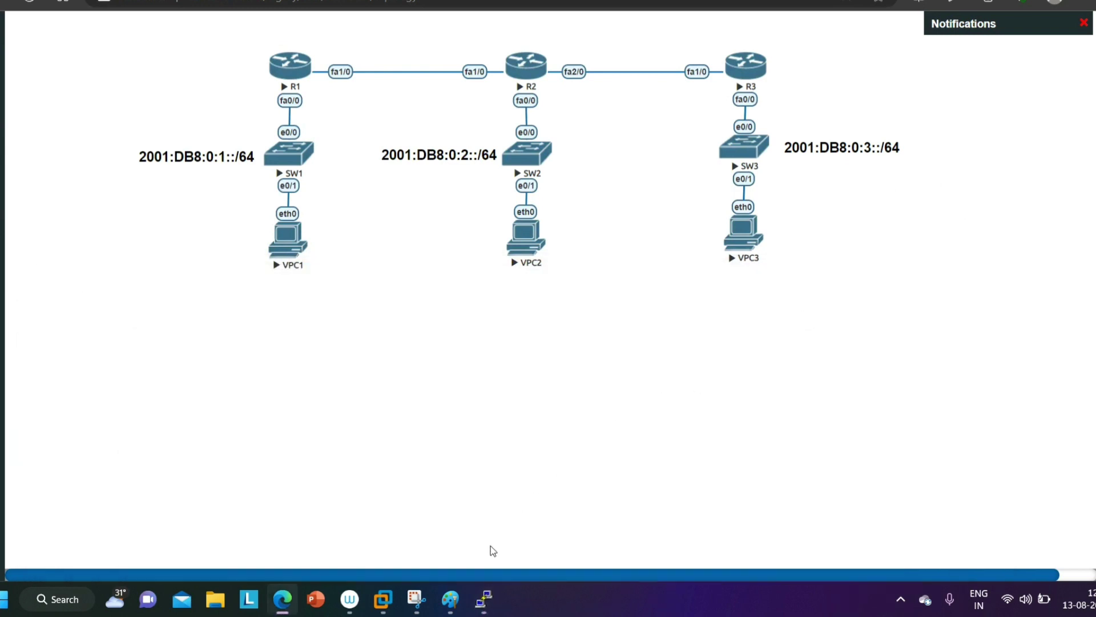
mouse_move(483, 599)
click(625, 520)
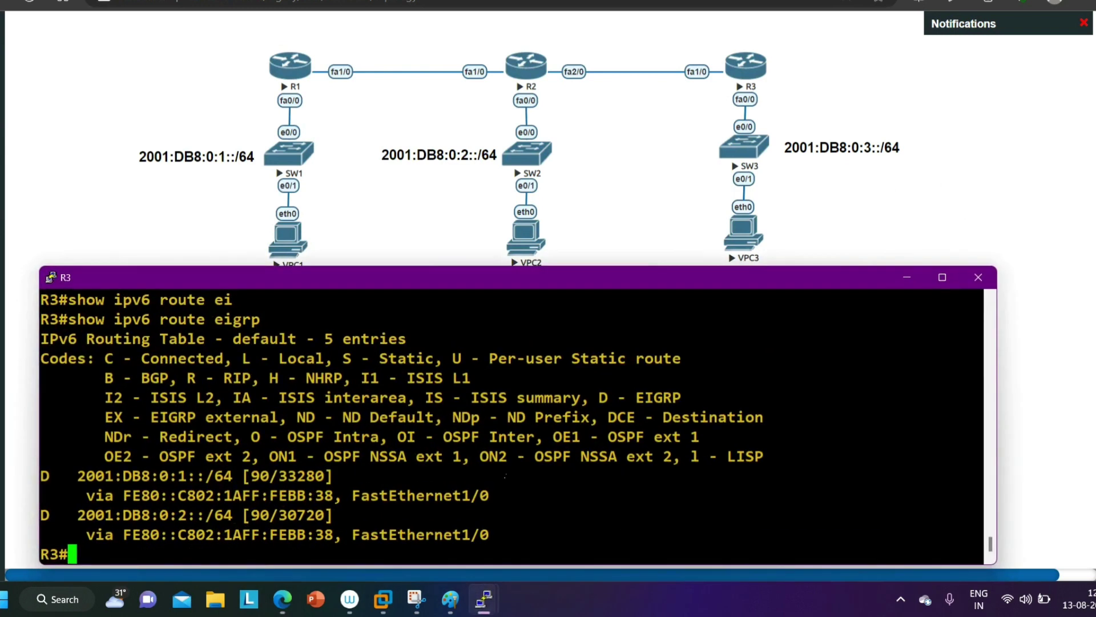
key(Return)
key(Return)
key(Return)
key(Return)
key(Return)
key(Return)
key(Return)
key(Return)
key(Return)
key(Return)
key(Return)
key(Return)
key(Return)
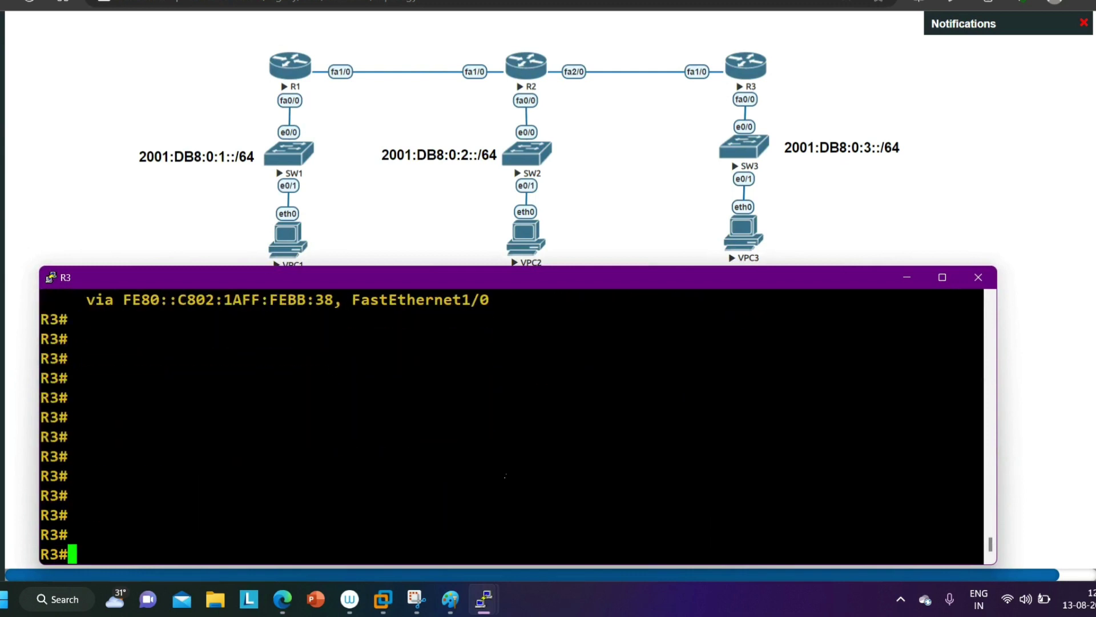
text(sh)
key(Tab)
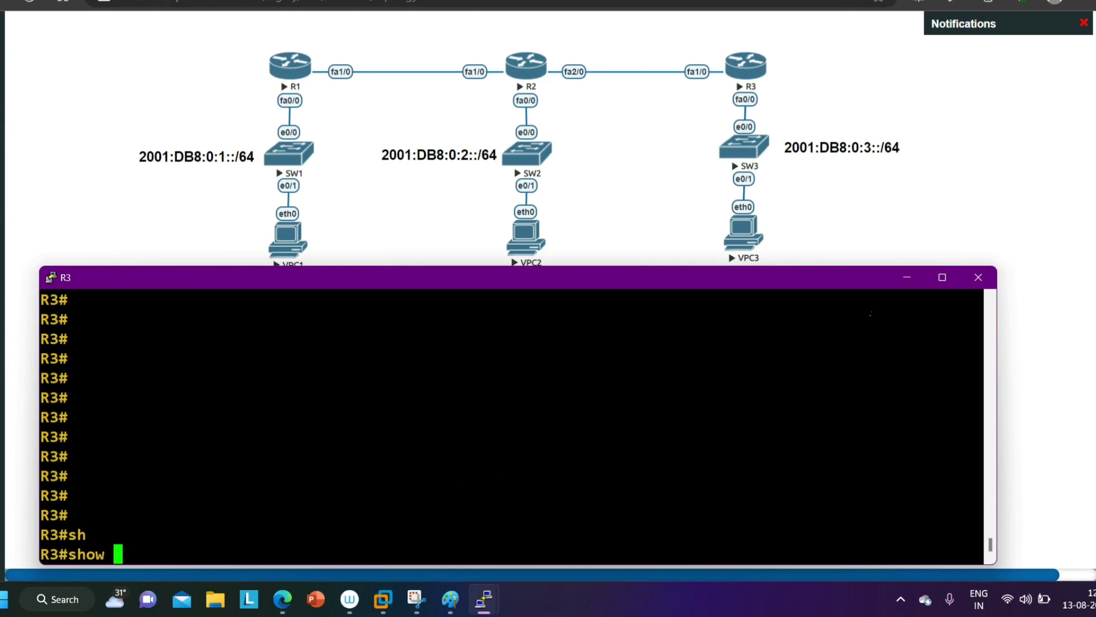
Minimise R3's console, switch to R1's console, place it beneath the topology and bring up fresh prompt lines.
click(907, 279)
mouse_move(484, 599)
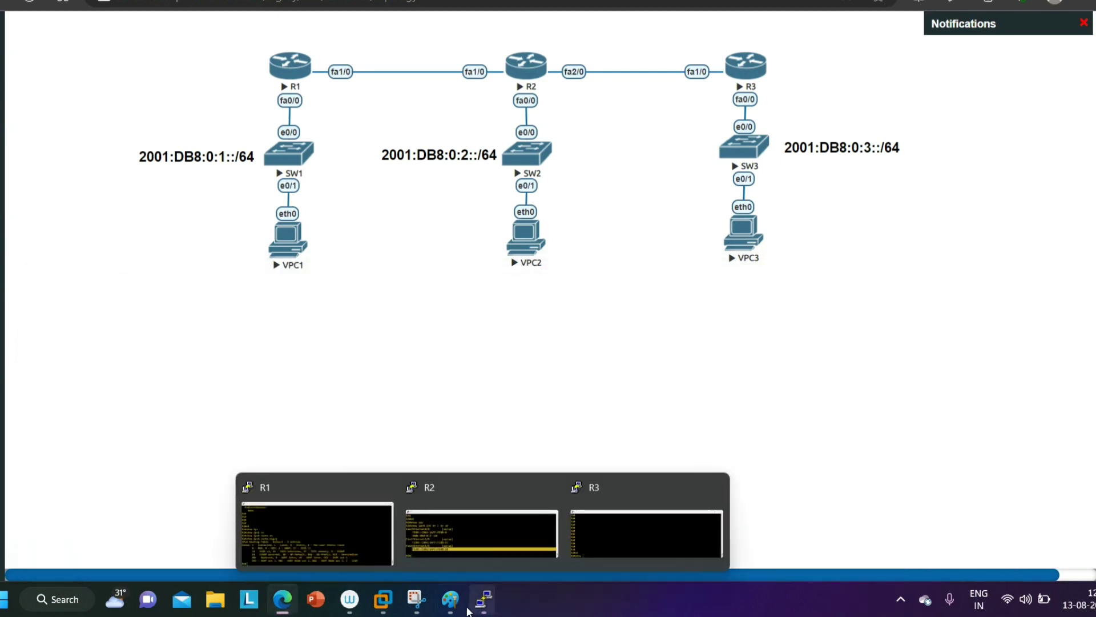
click(283, 526)
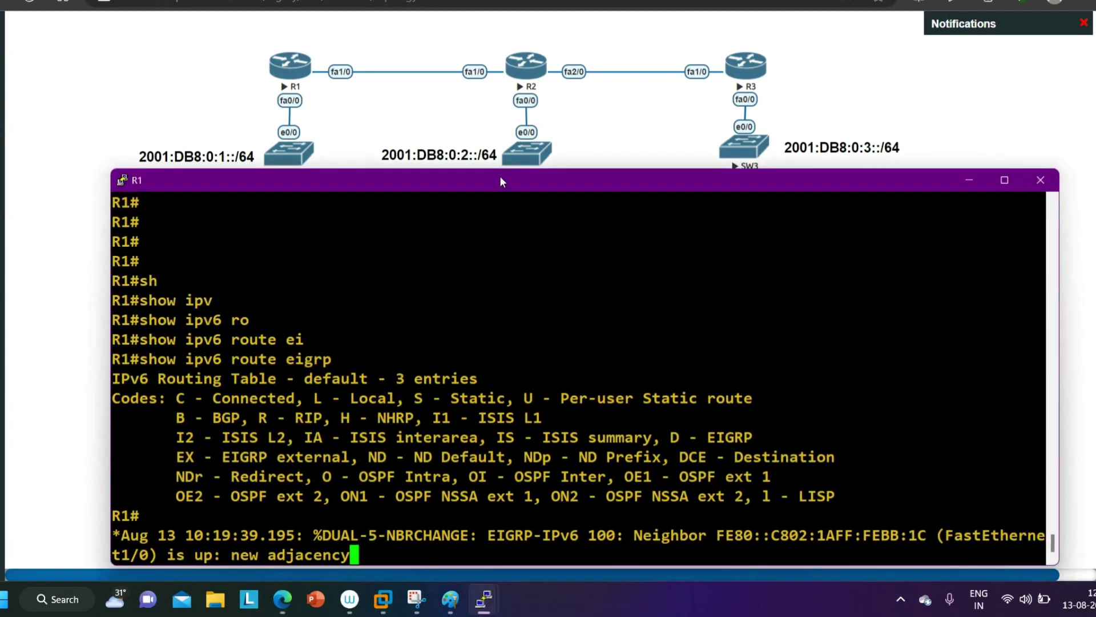
drag(503, 178, 474, 319)
key(Return)
key(Return)
key(Return)
key(Return)
key(Return)
key(Return)
key(Return)
key(Return)
key(Return)
key(Return)
key(Return)
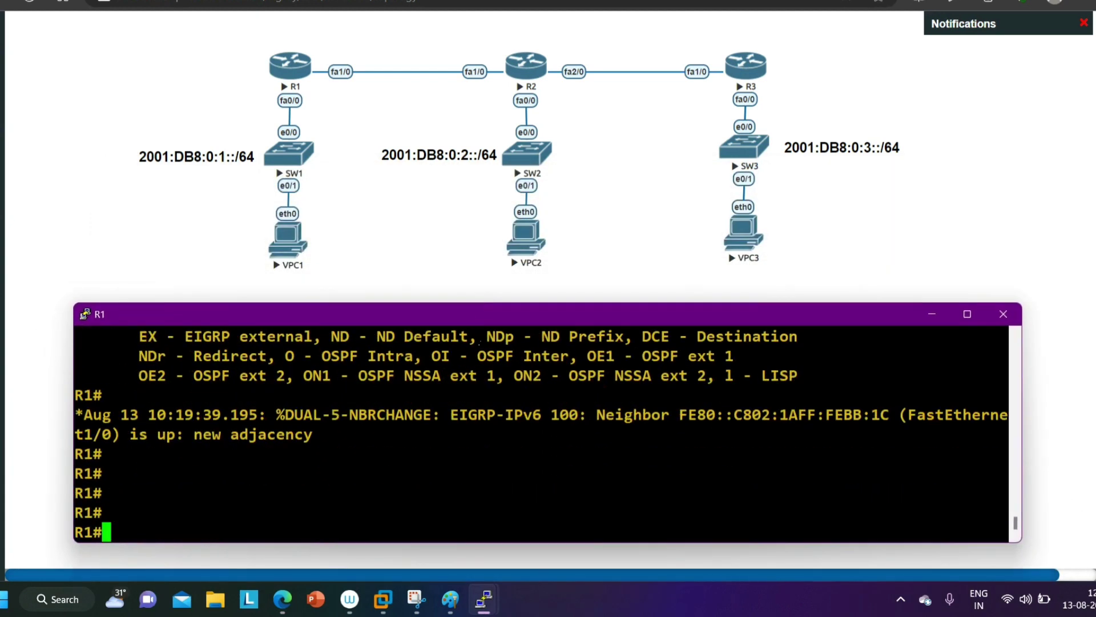
From R1, ping 2001:db8:0:3::10 using 2001:db8:0:1::10 as the source address.
text(ping )
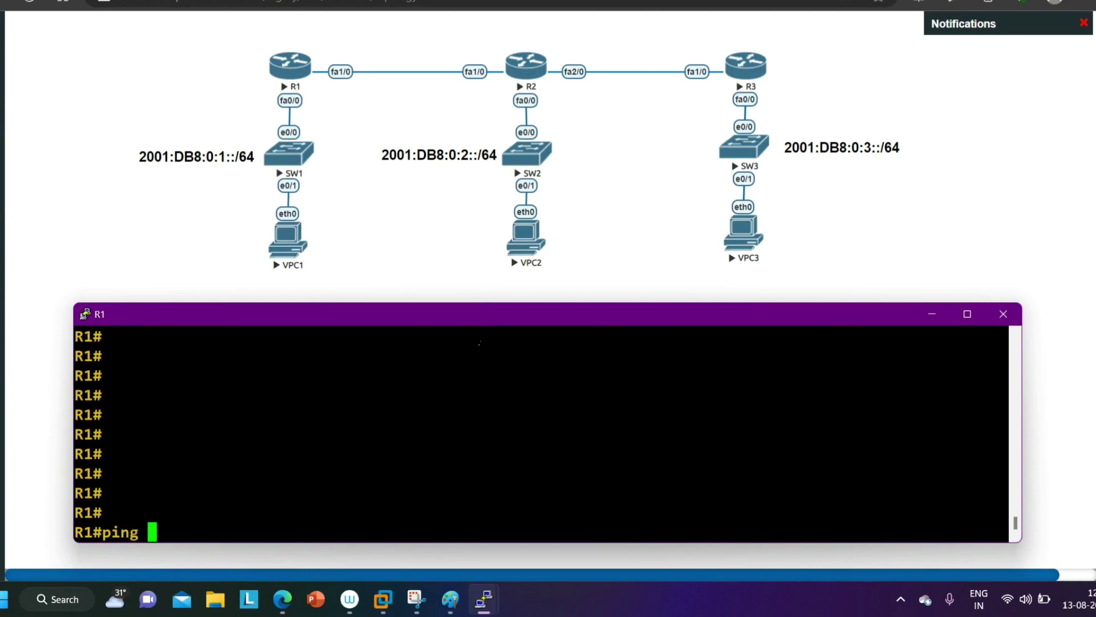
text(2001:d)
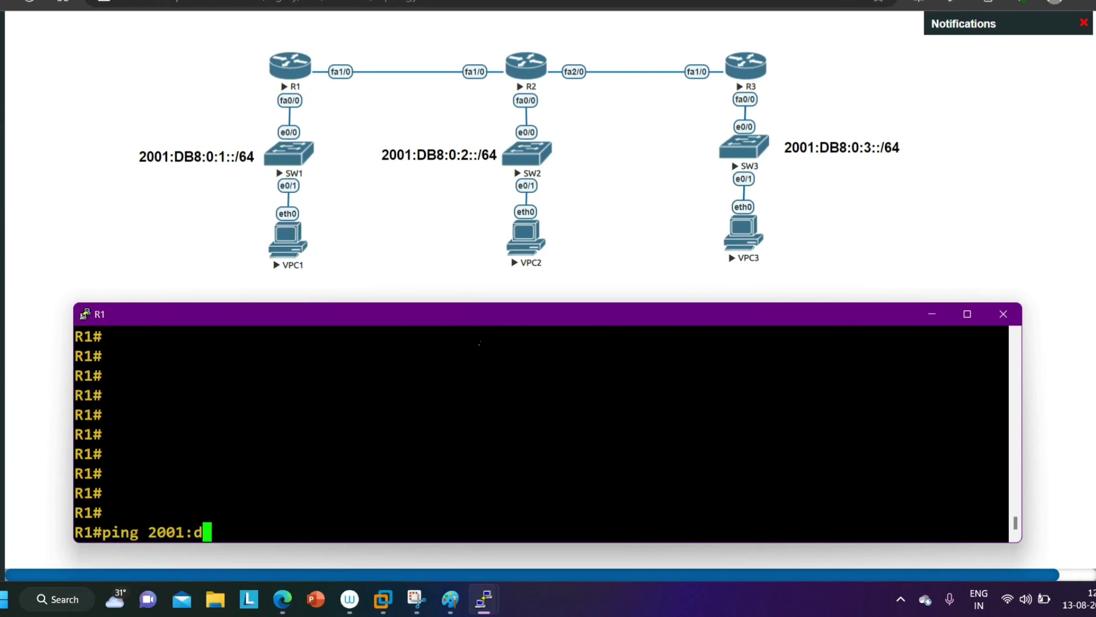
text(b8:0)
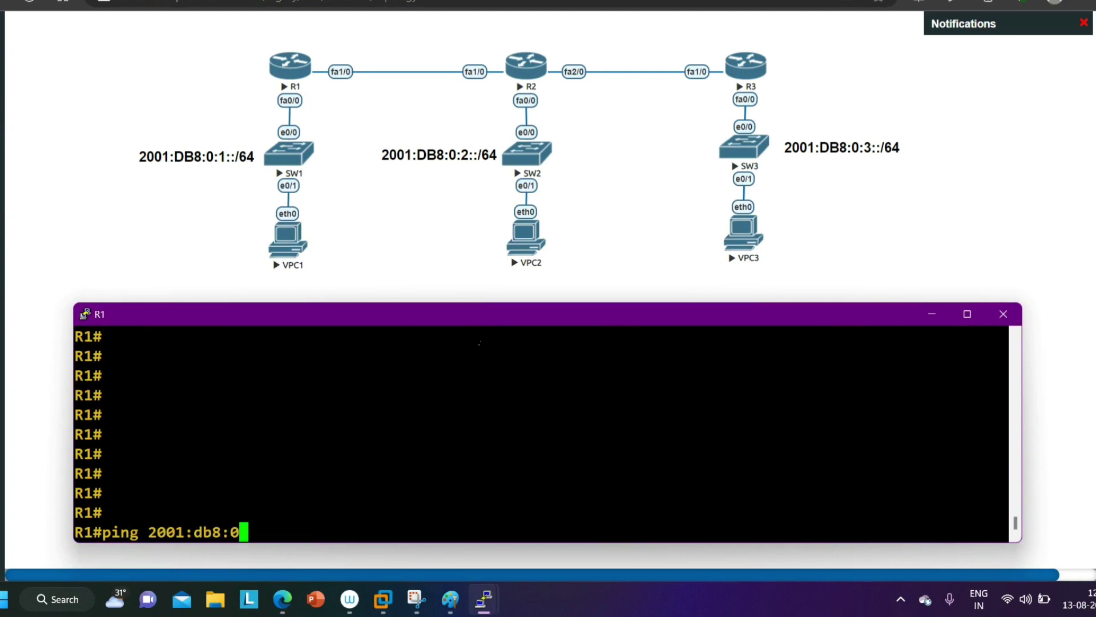
text(:3::10 so)
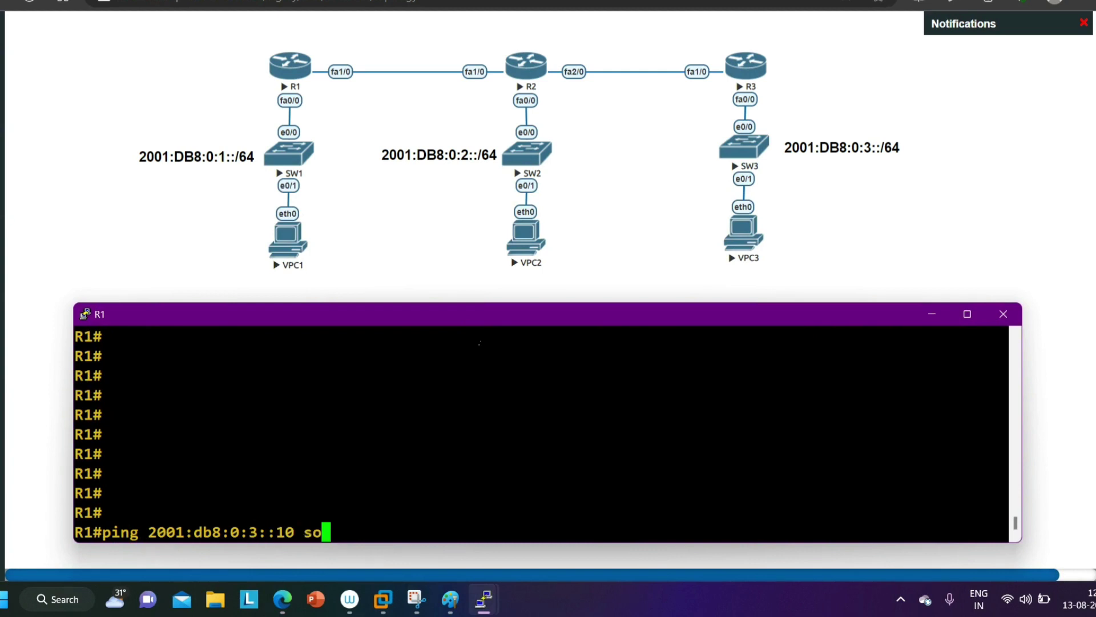
key(Tab)
text(2001)
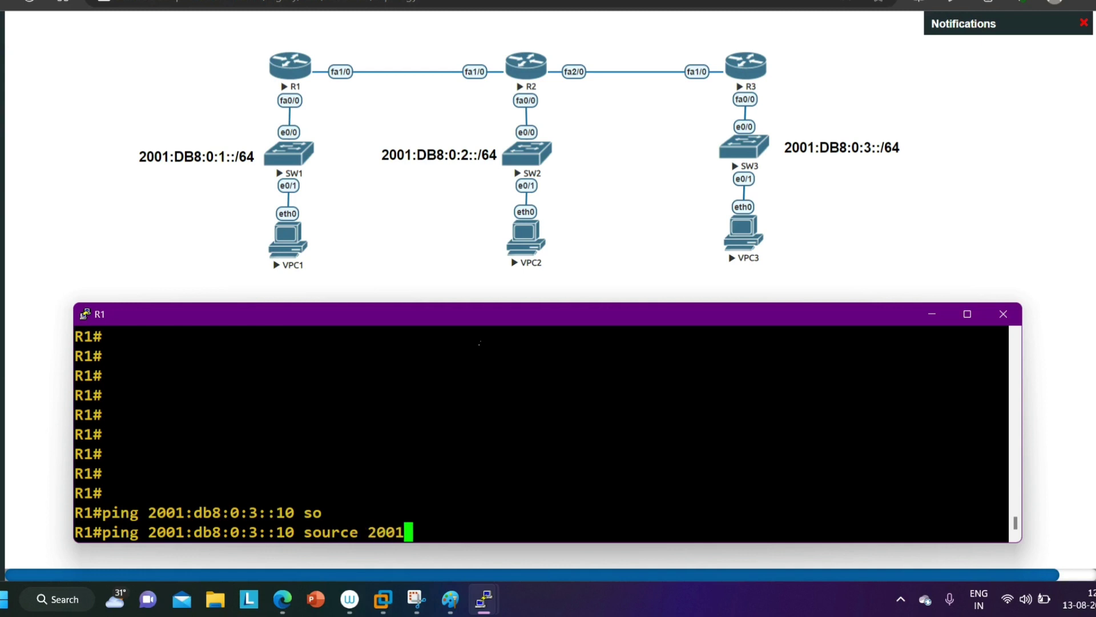
text(:db)
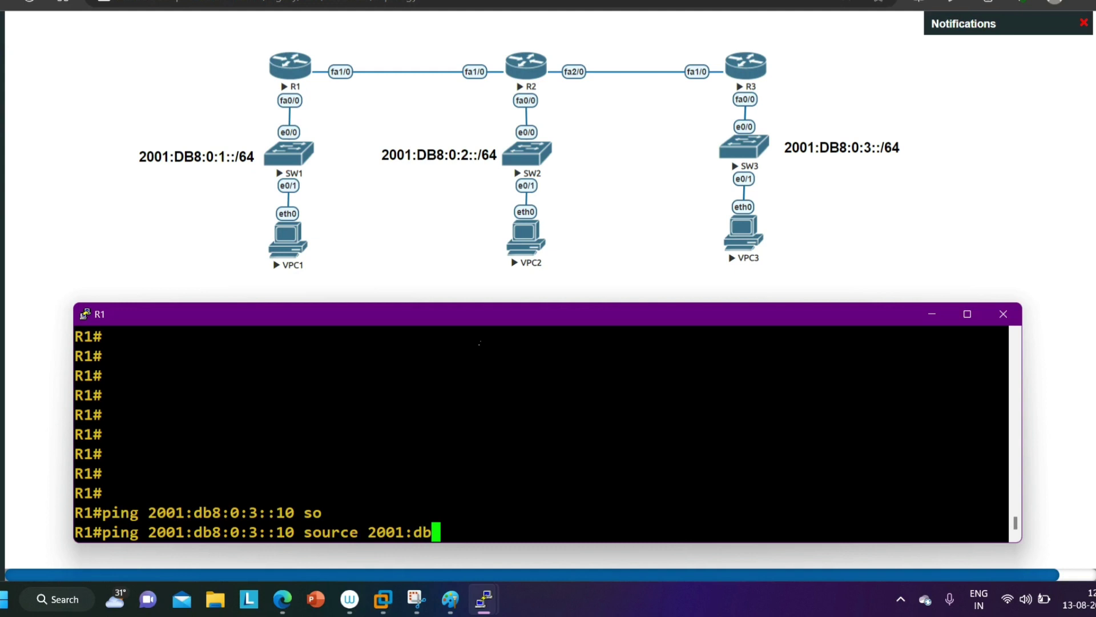
text(8:0:1)
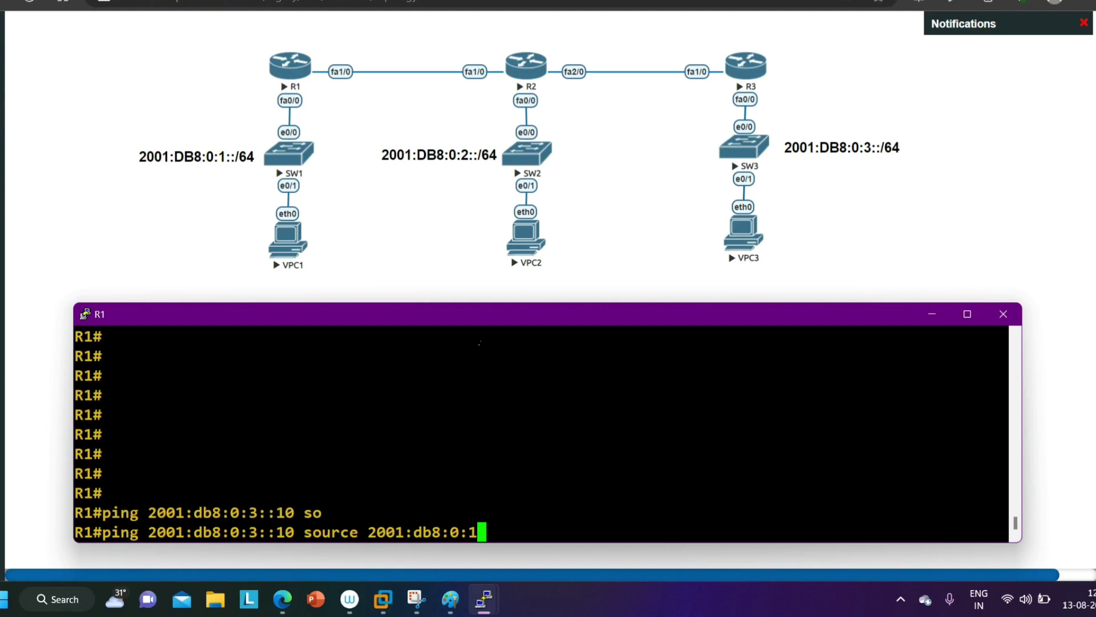
text(::10)
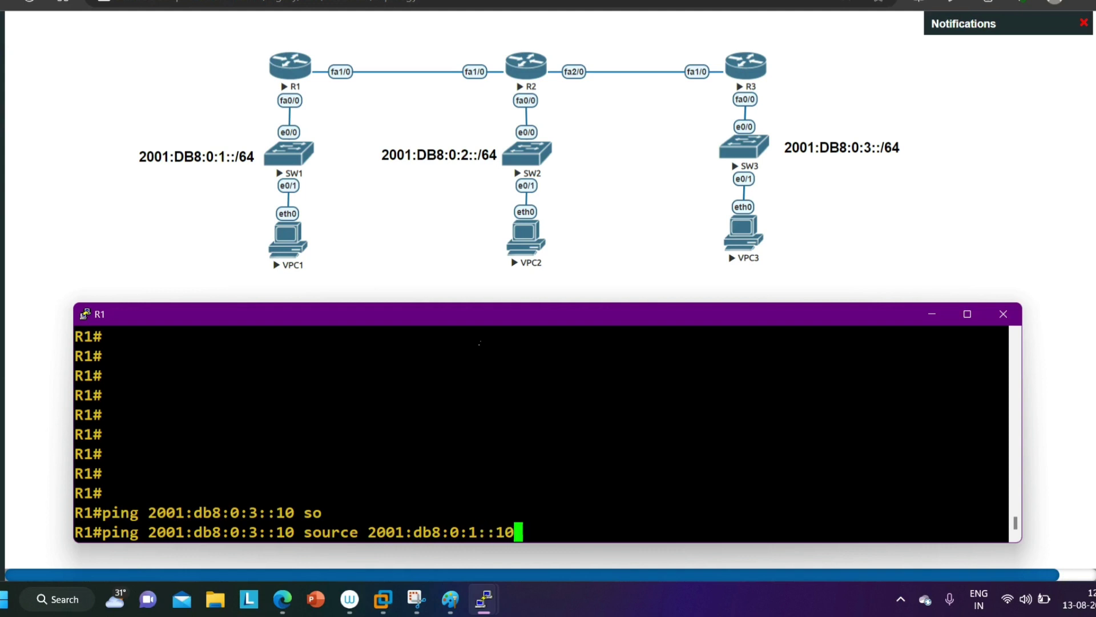
key(Return)
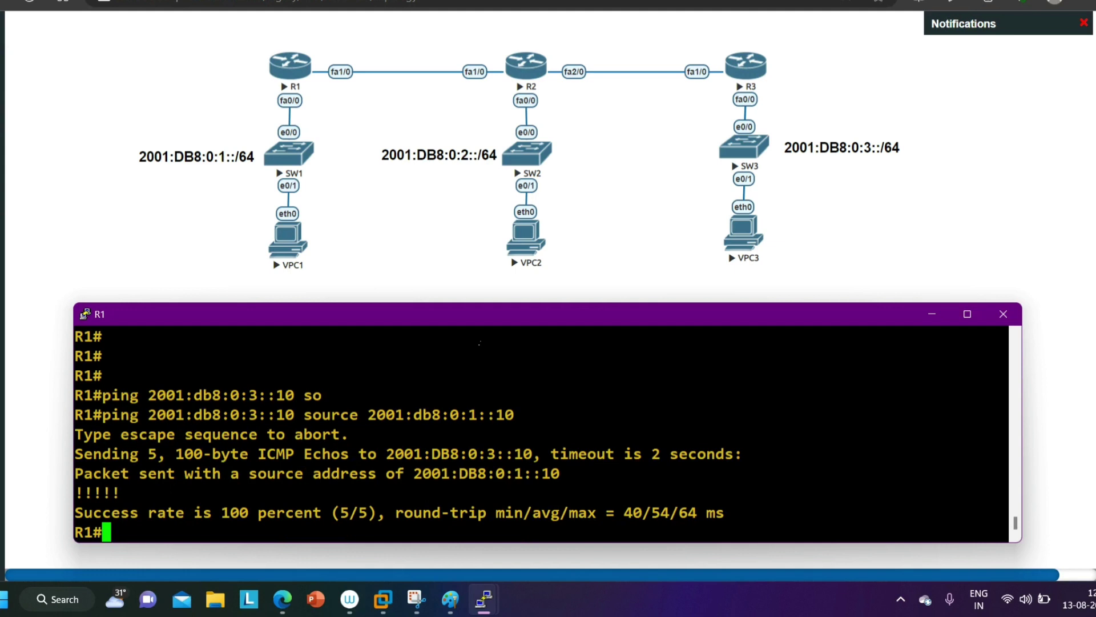
Rerun R1's previous ping with the destination changed to 2001:db8:0:2::10, keeping the source 2001:db8:0:1::10.
key(Return)
key(Return)
key(Return)
key(Return)
key(Return)
key(Return)
key(Return)
key(Return)
key(Return)
key(Return)
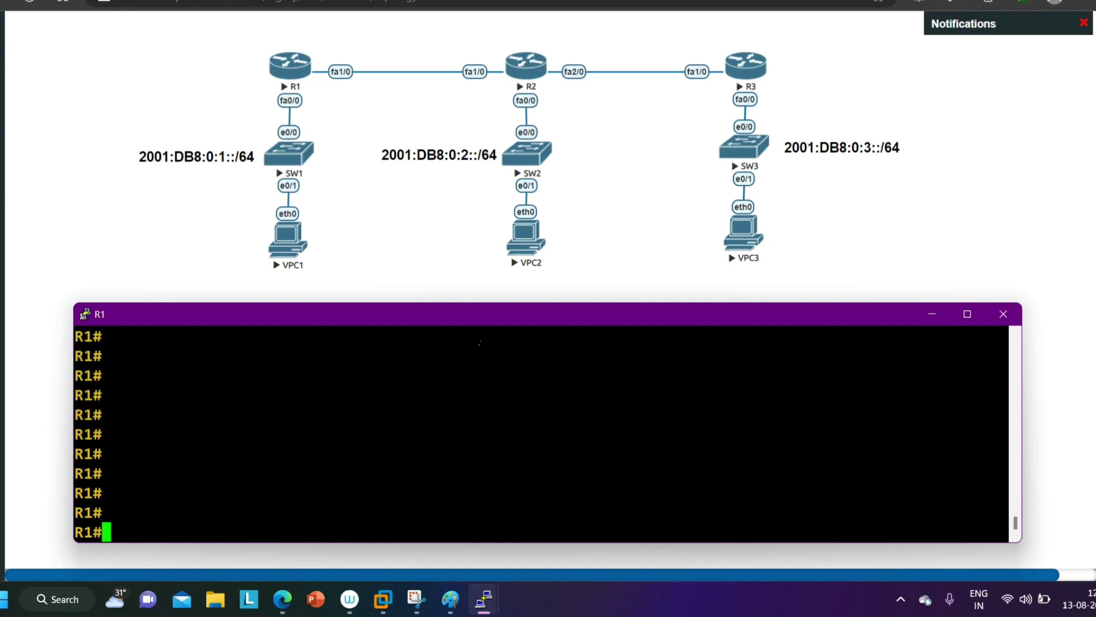
key(Up)
key(Left)
key(Left)
key(Left)
key(Left)
key(Left)
key(Left)
key(Left)
key(Left)
key(Left)
key(Left)
key(Left)
key(Left)
key(Left)
key(Left)
key(Left)
key(Left)
key(Left)
key(Left)
key(Left)
key(Left)
key(Left)
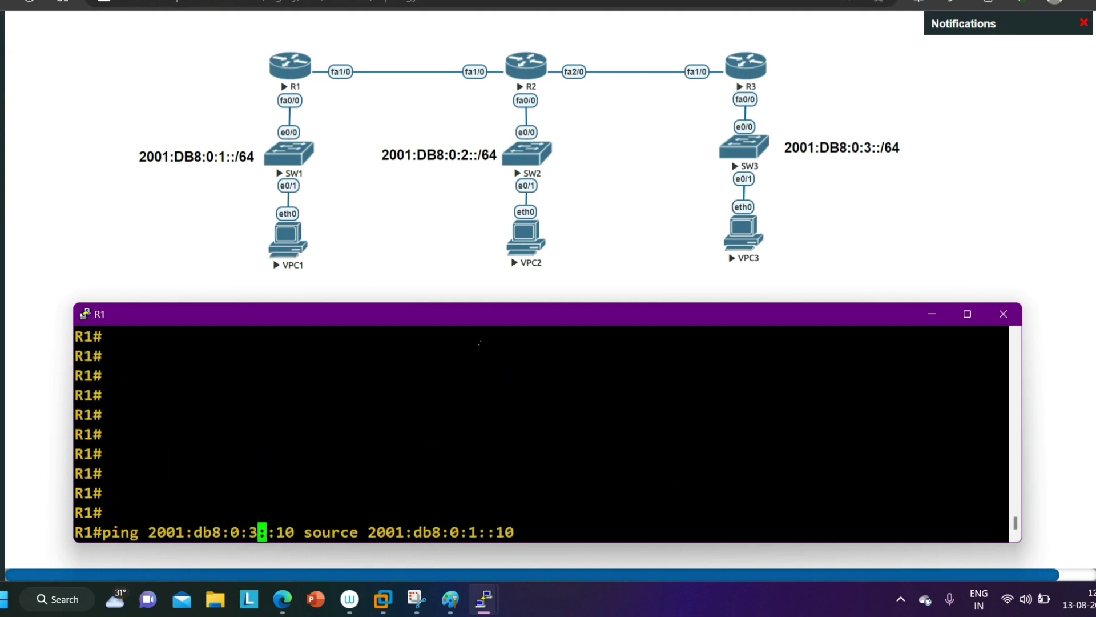
key(BackSpace)
text(2)
key(Return)
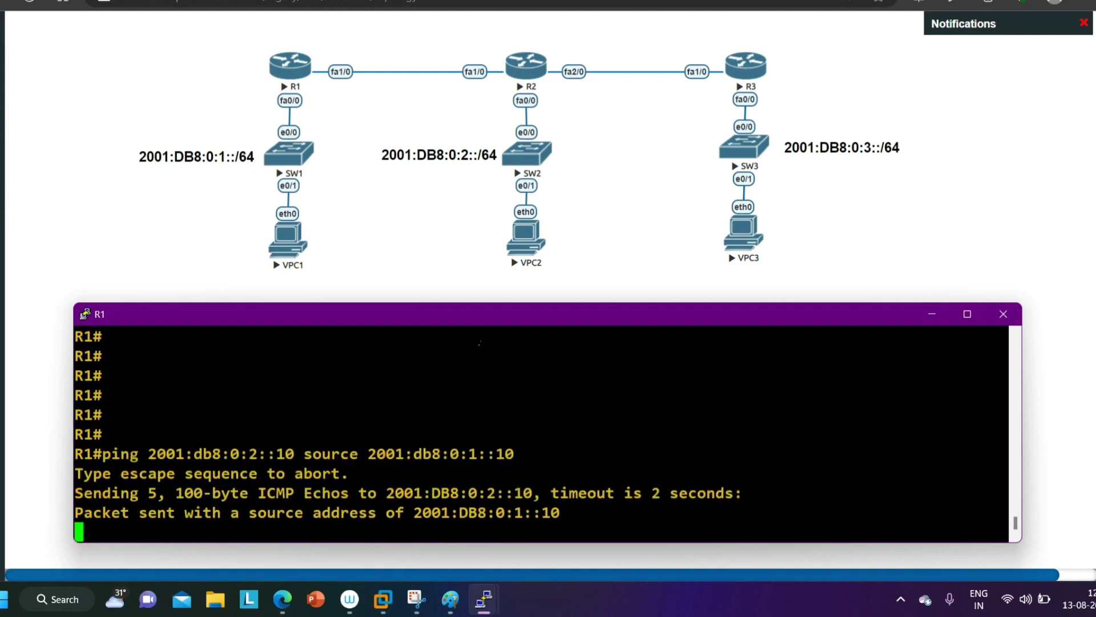